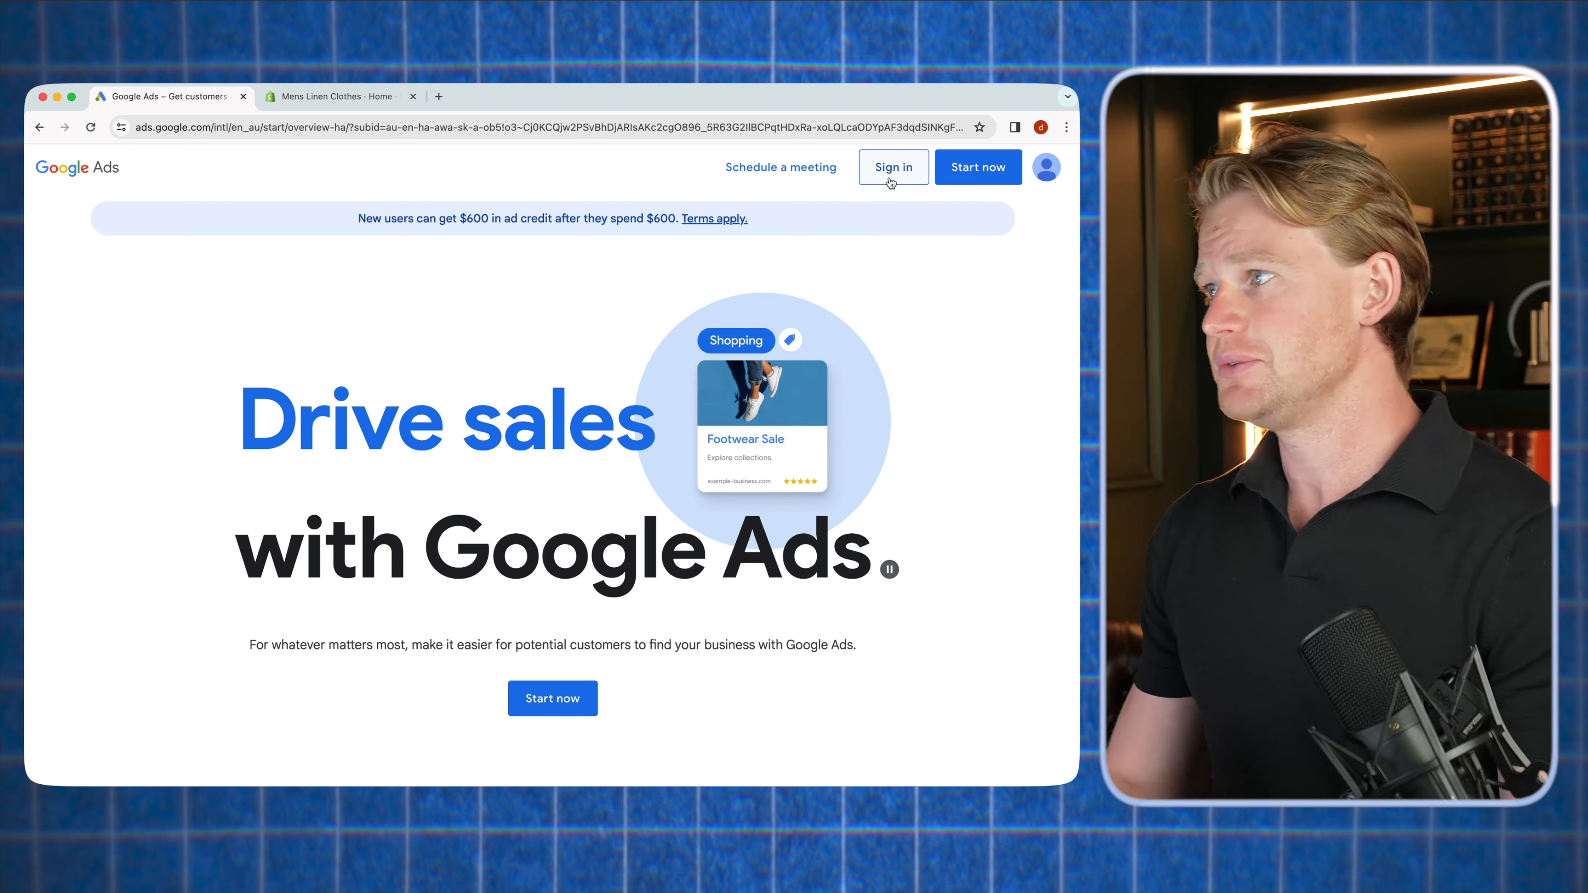
Start the Google Ads sign-up and begin creating the first campaign
left_click(995, 174)
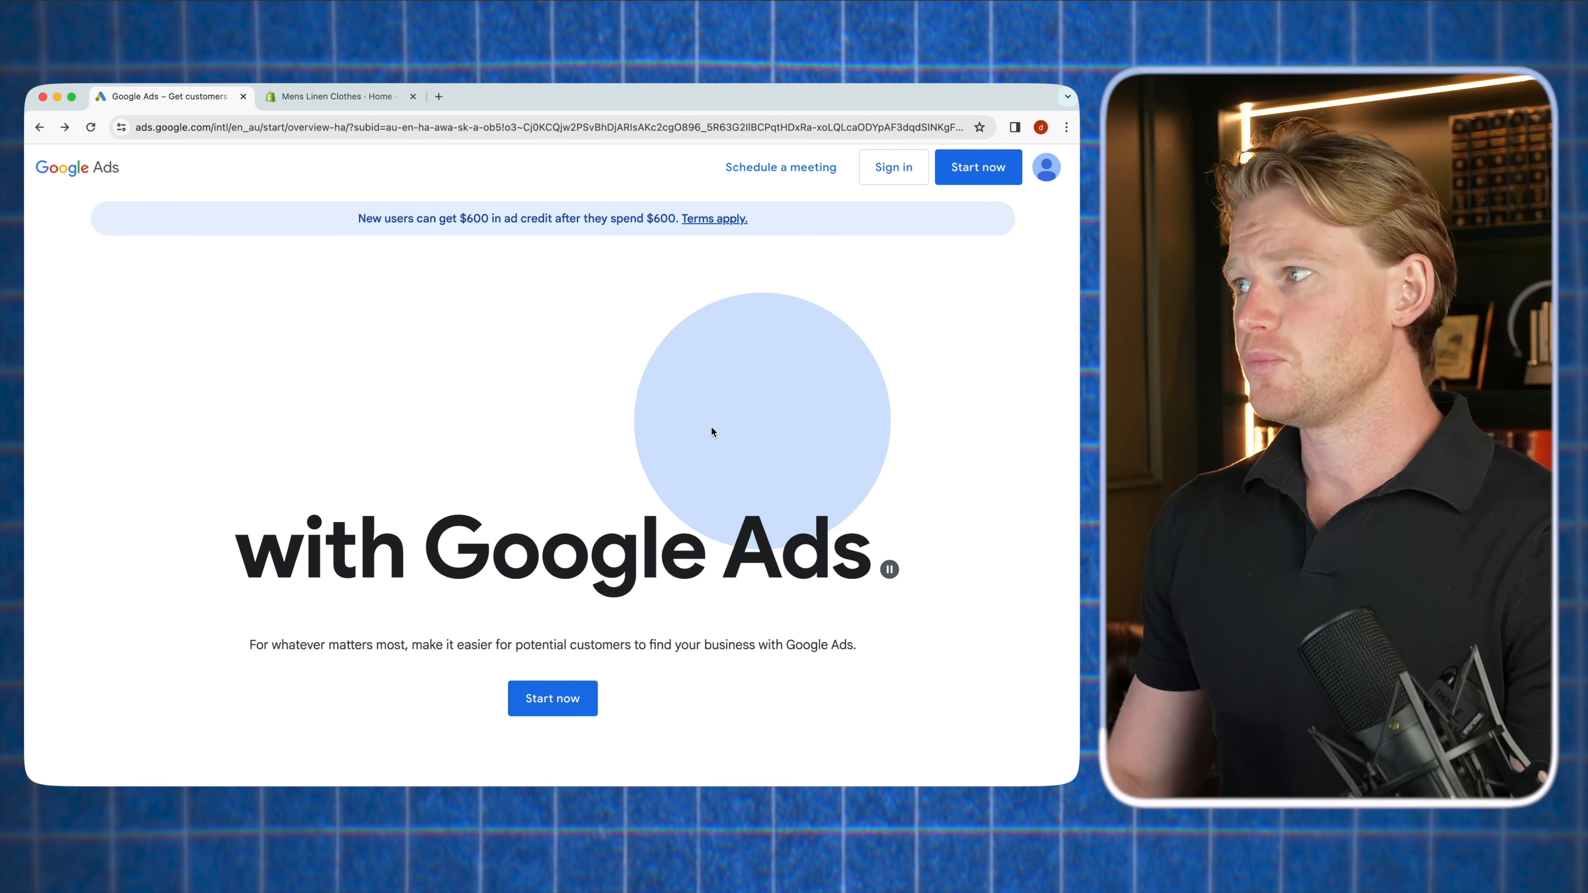
left_click(976, 175)
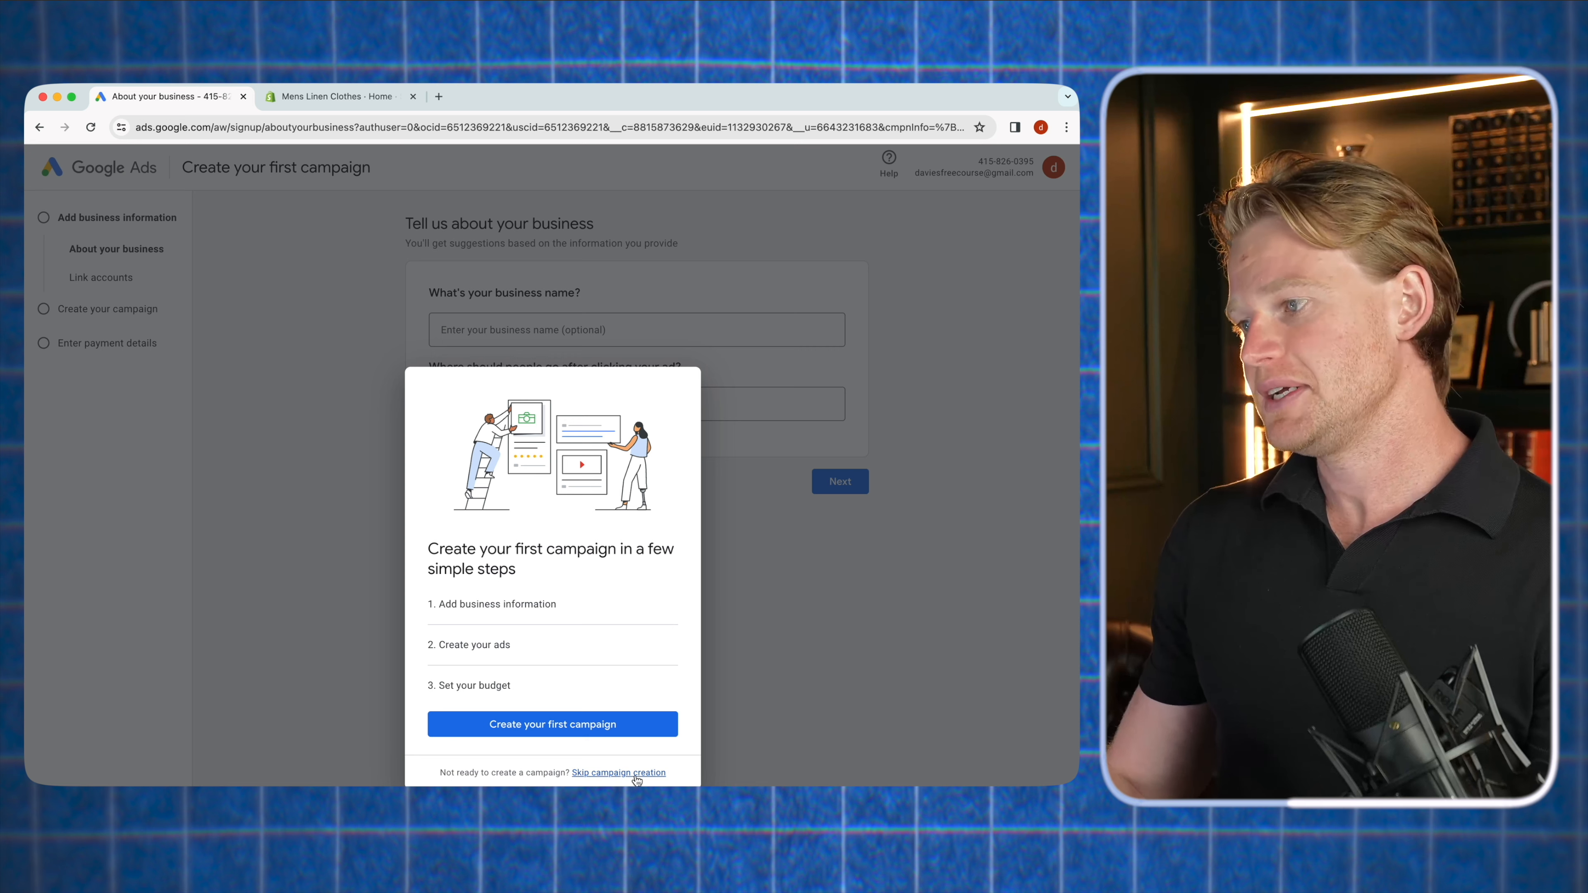
left_click(599, 733)
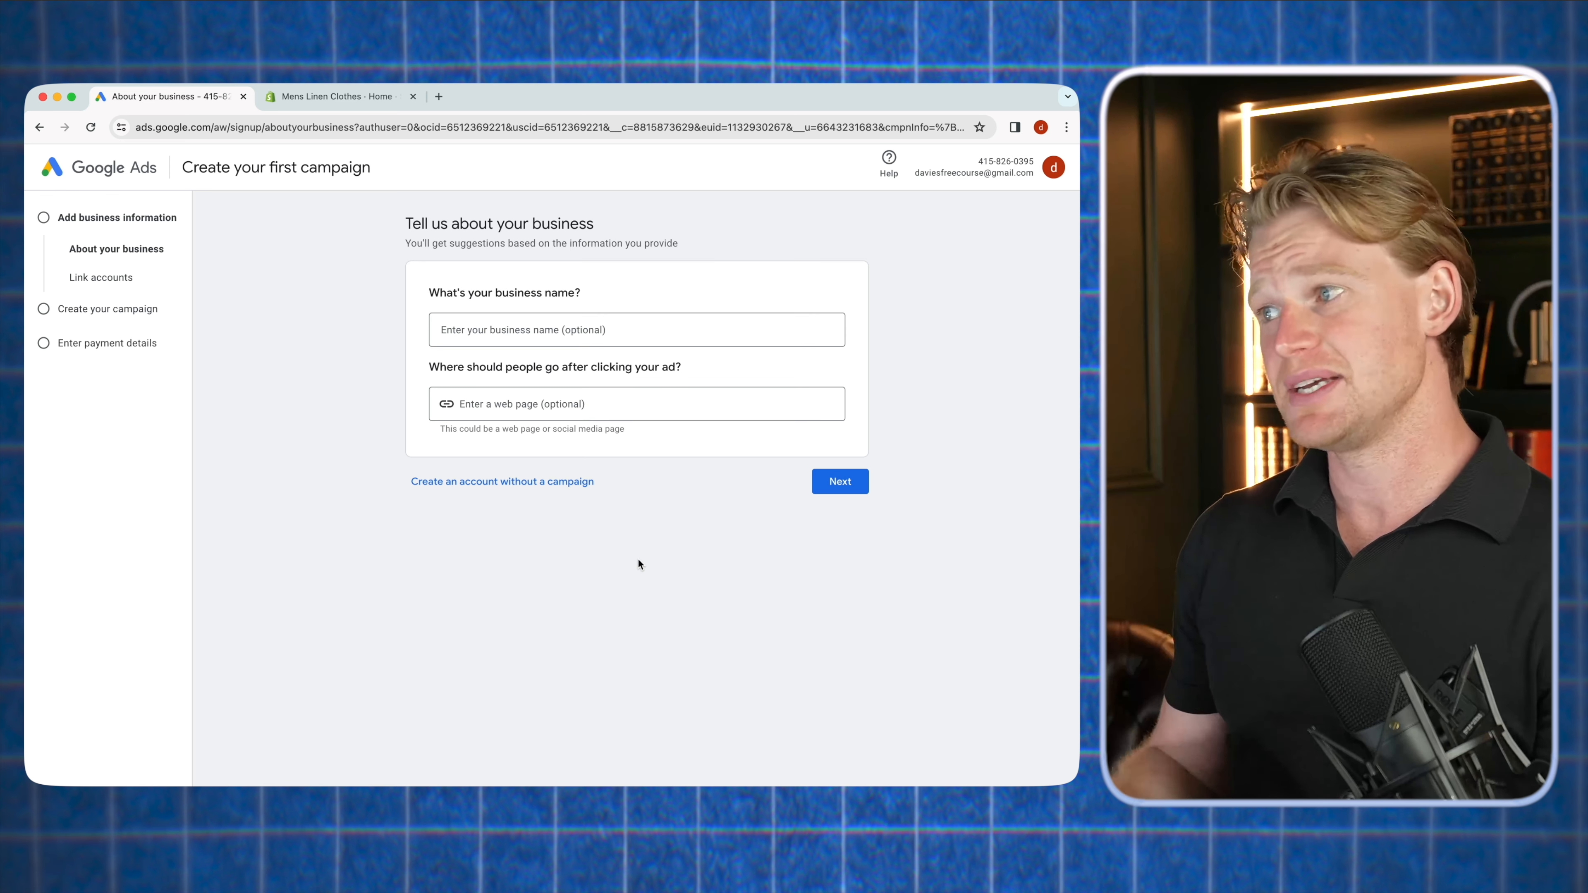
left_click(607, 330)
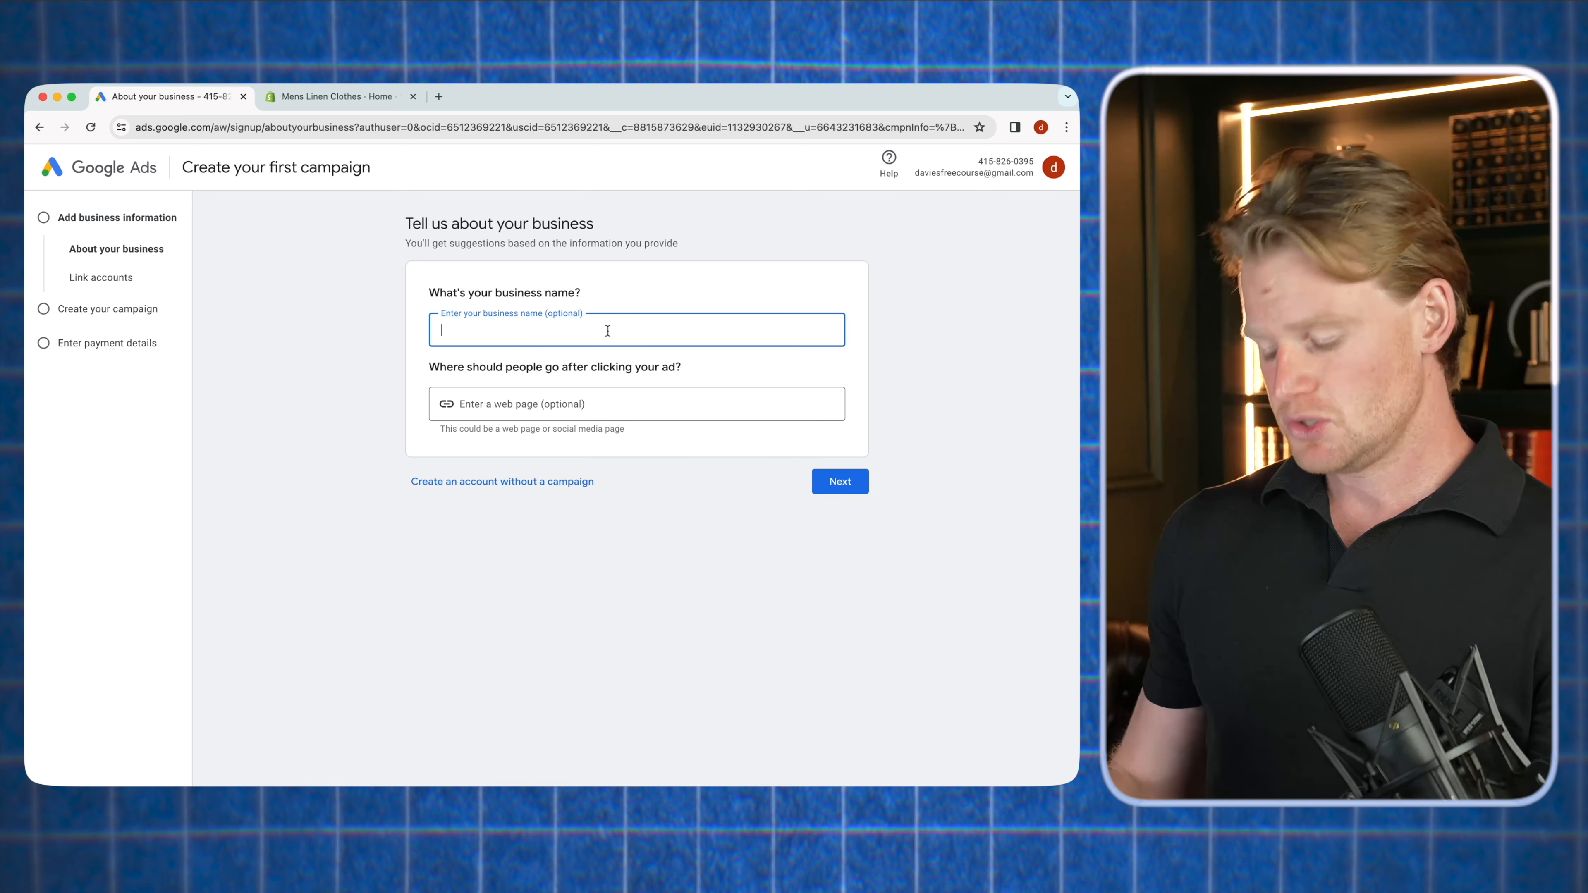
type("Mens Lin")
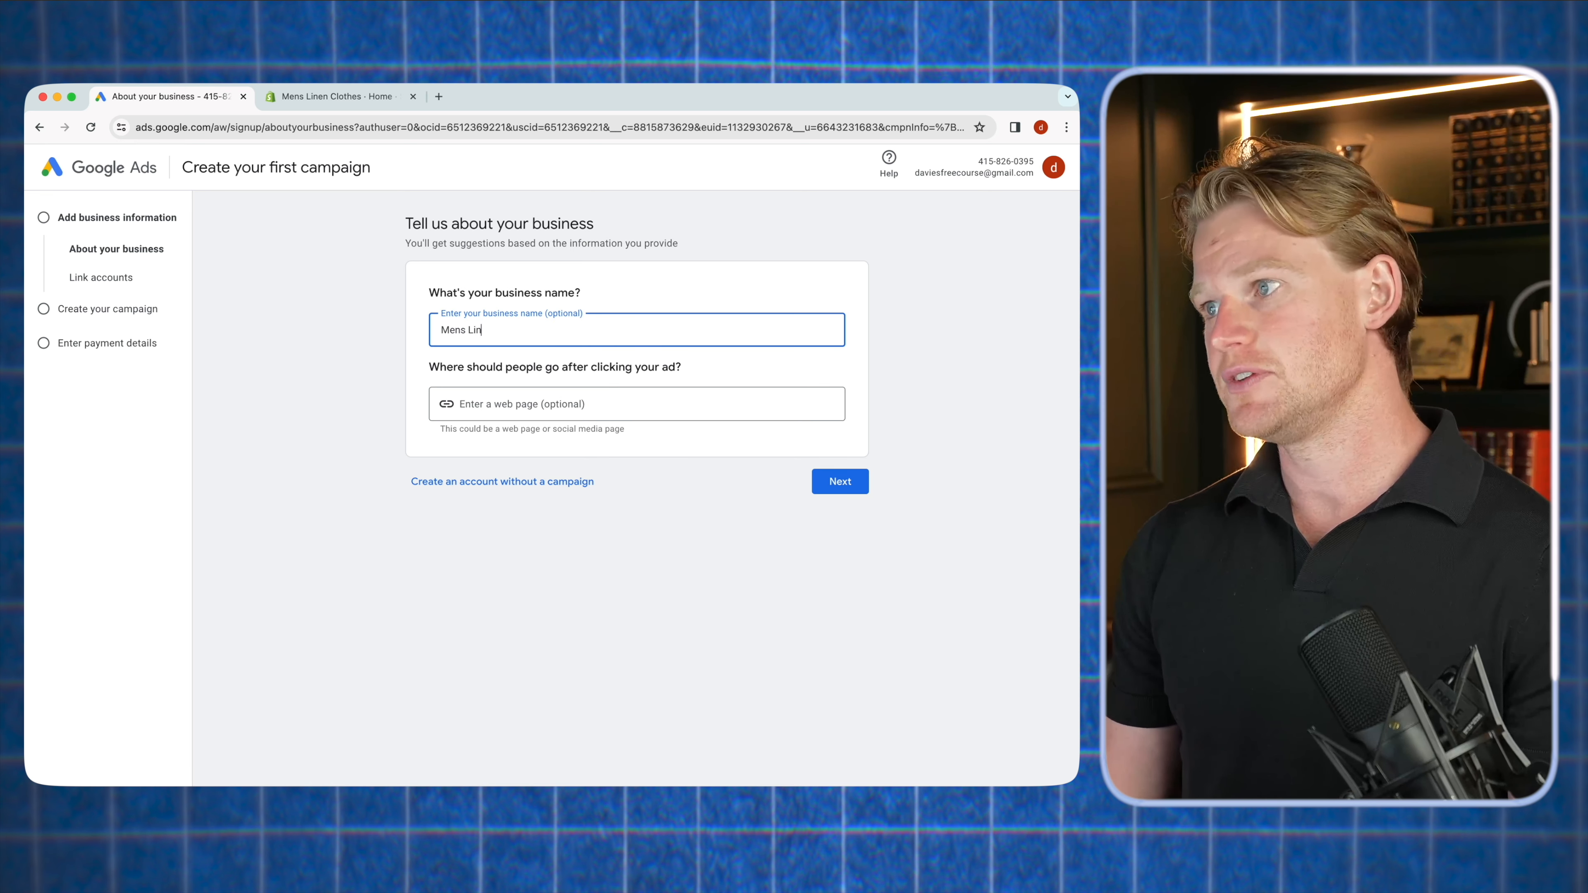
type("en Clothes")
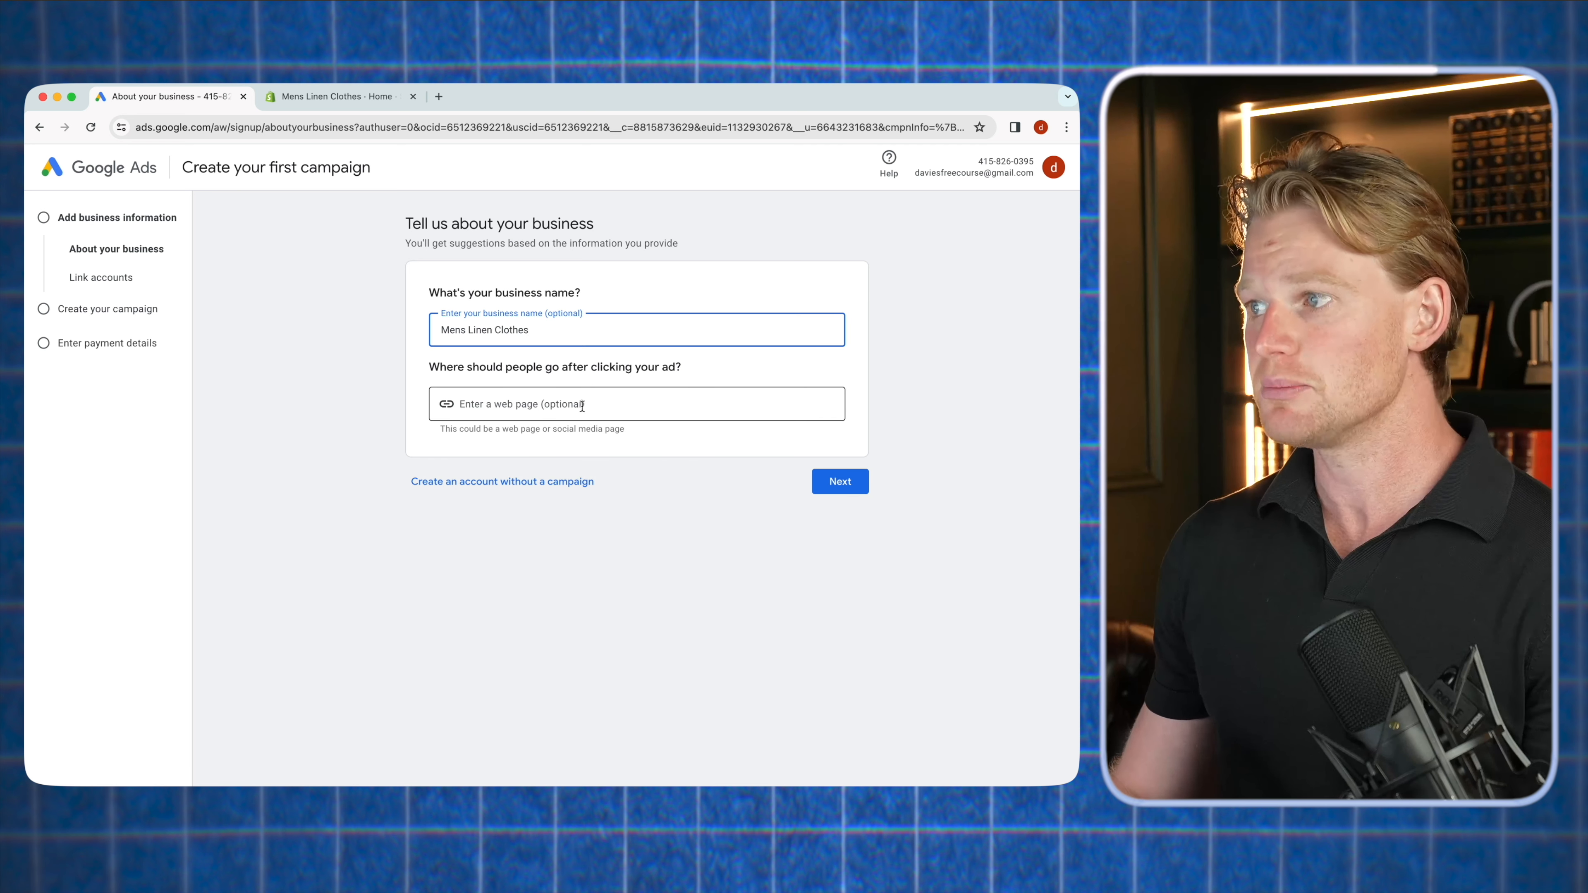
left_click(494, 398)
type("https://menslinenstore.com/")
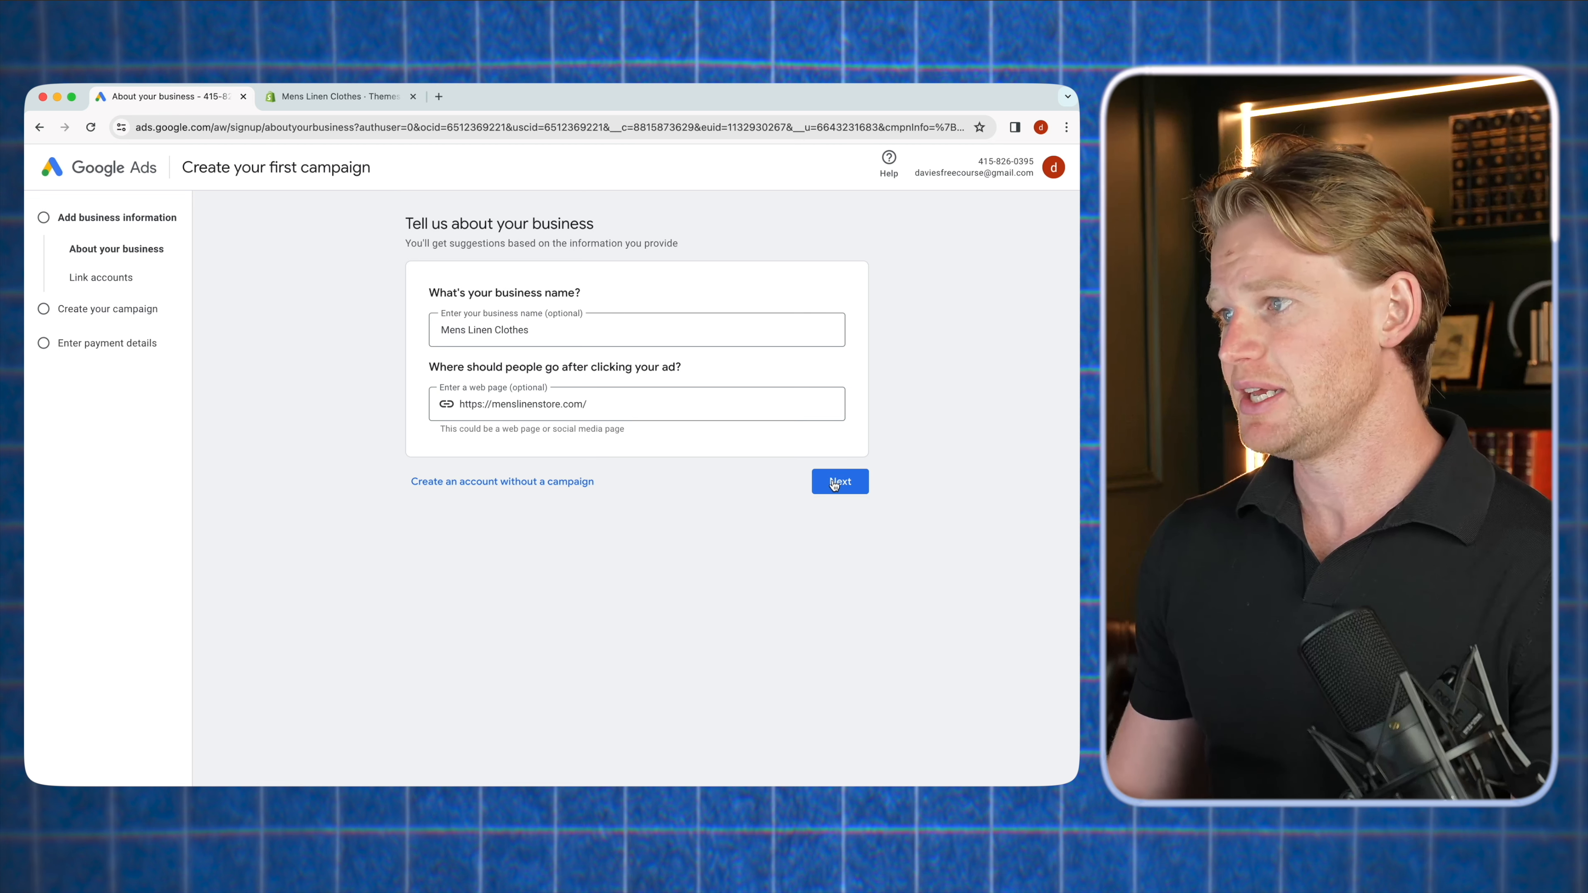
left_click(841, 483)
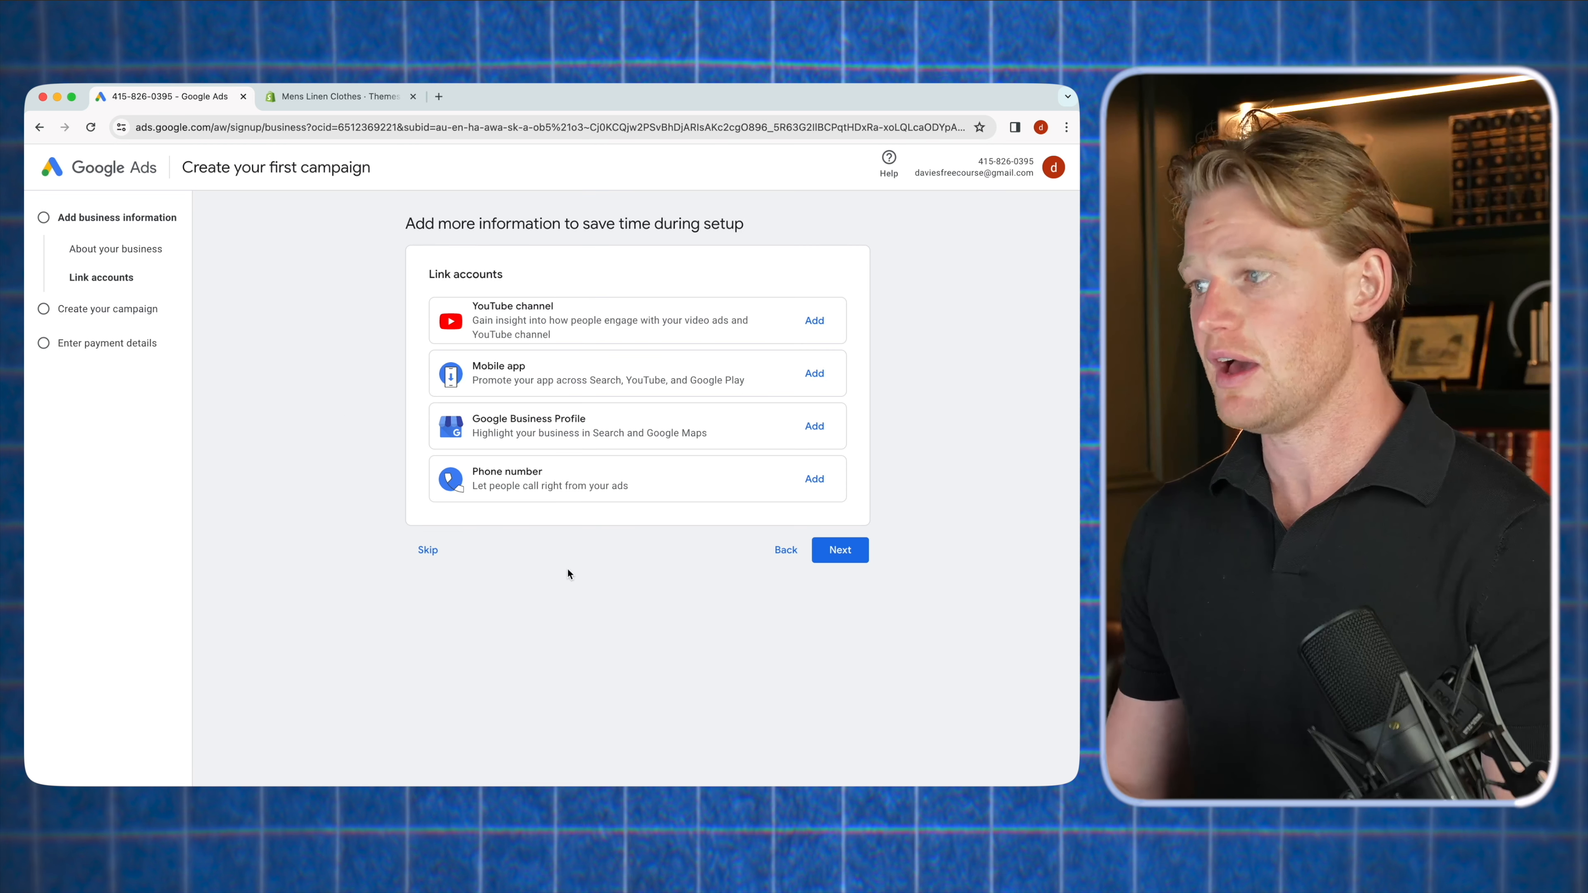
Skip linking accounts and set Purchases as the campaign goal
left_click(427, 550)
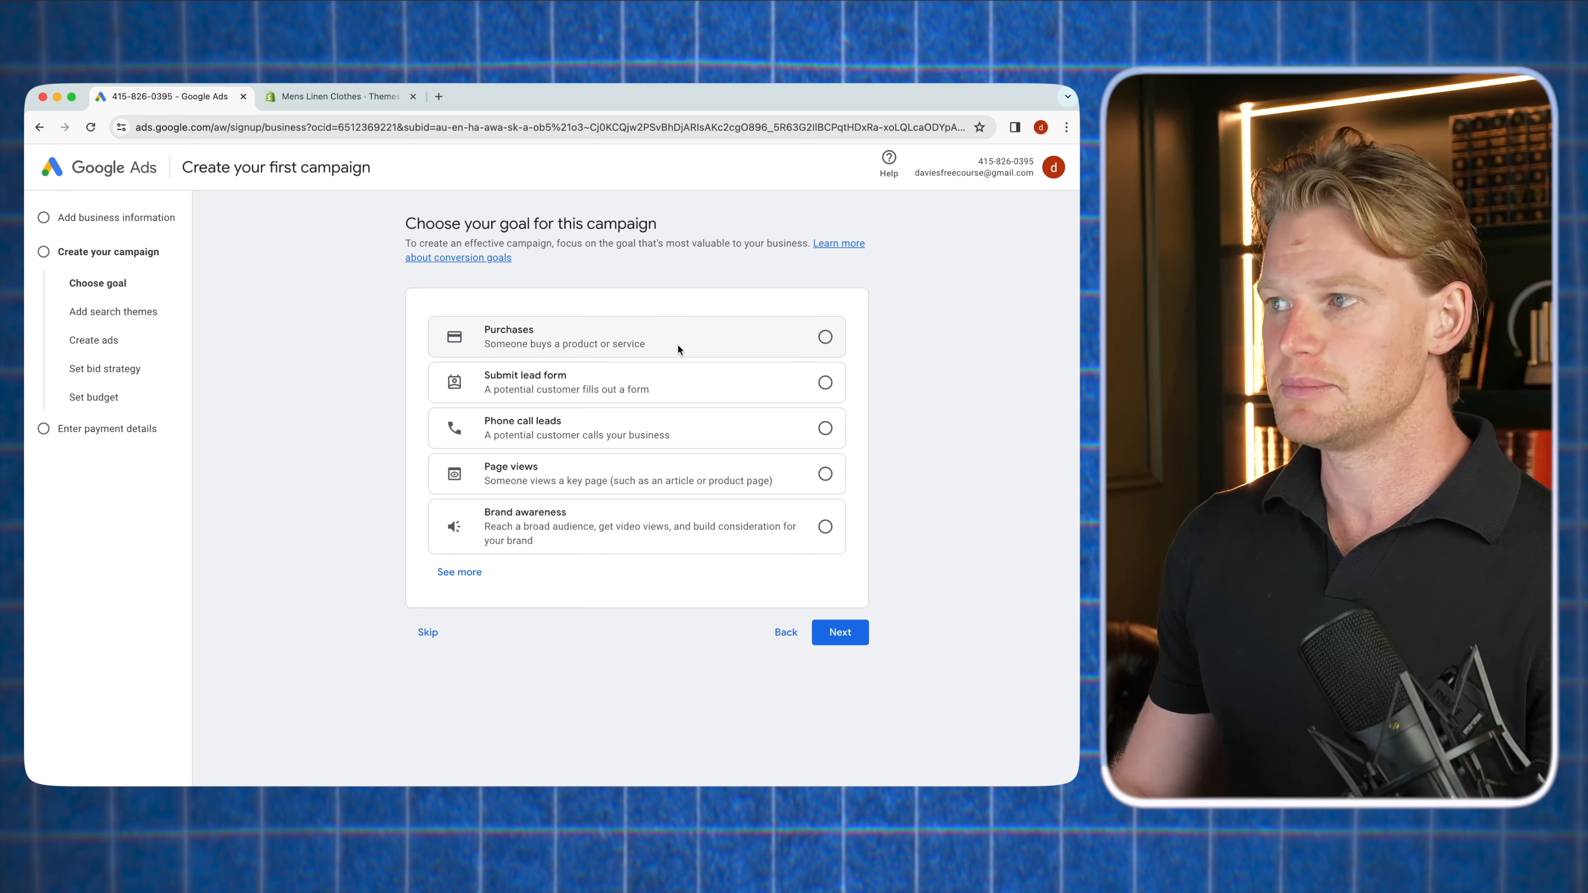
left_click(677, 344)
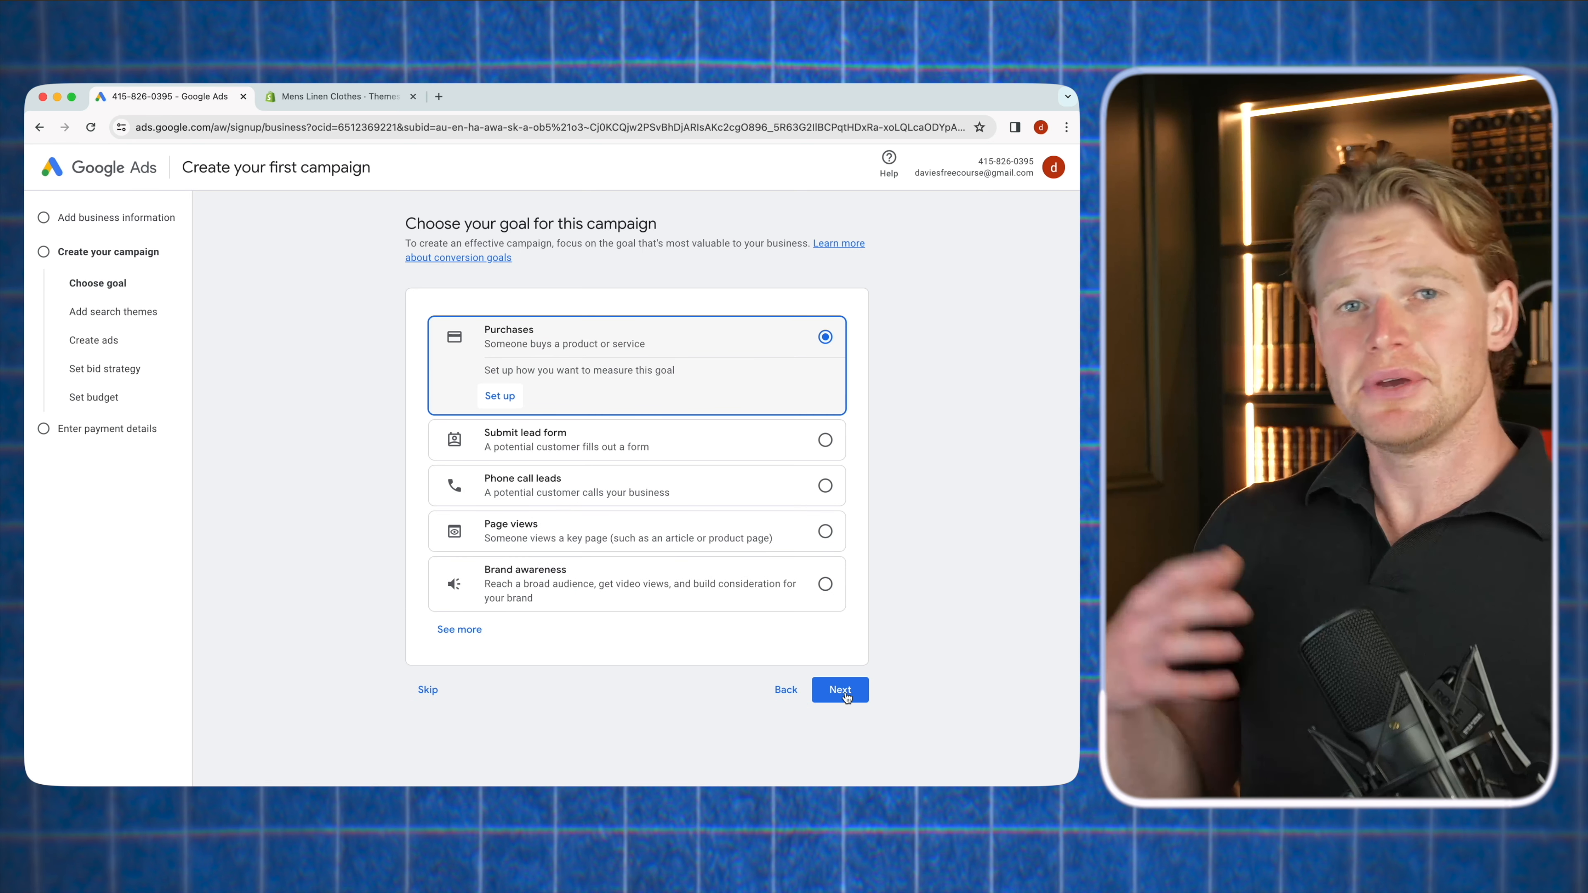
left_click(845, 690)
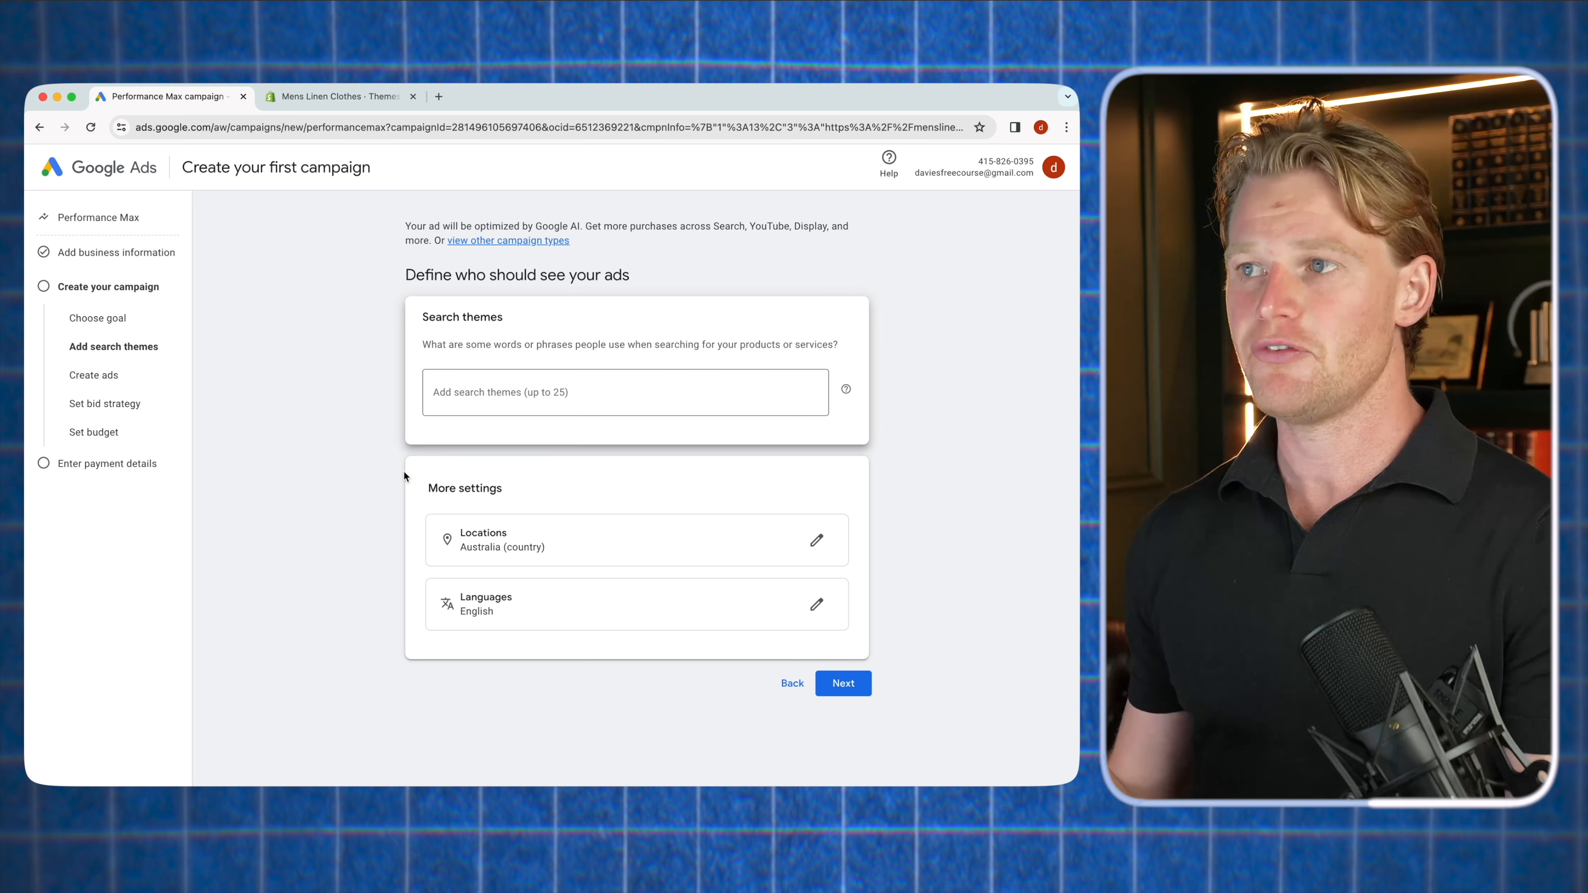
left_click_drag(140, 217, 75, 220)
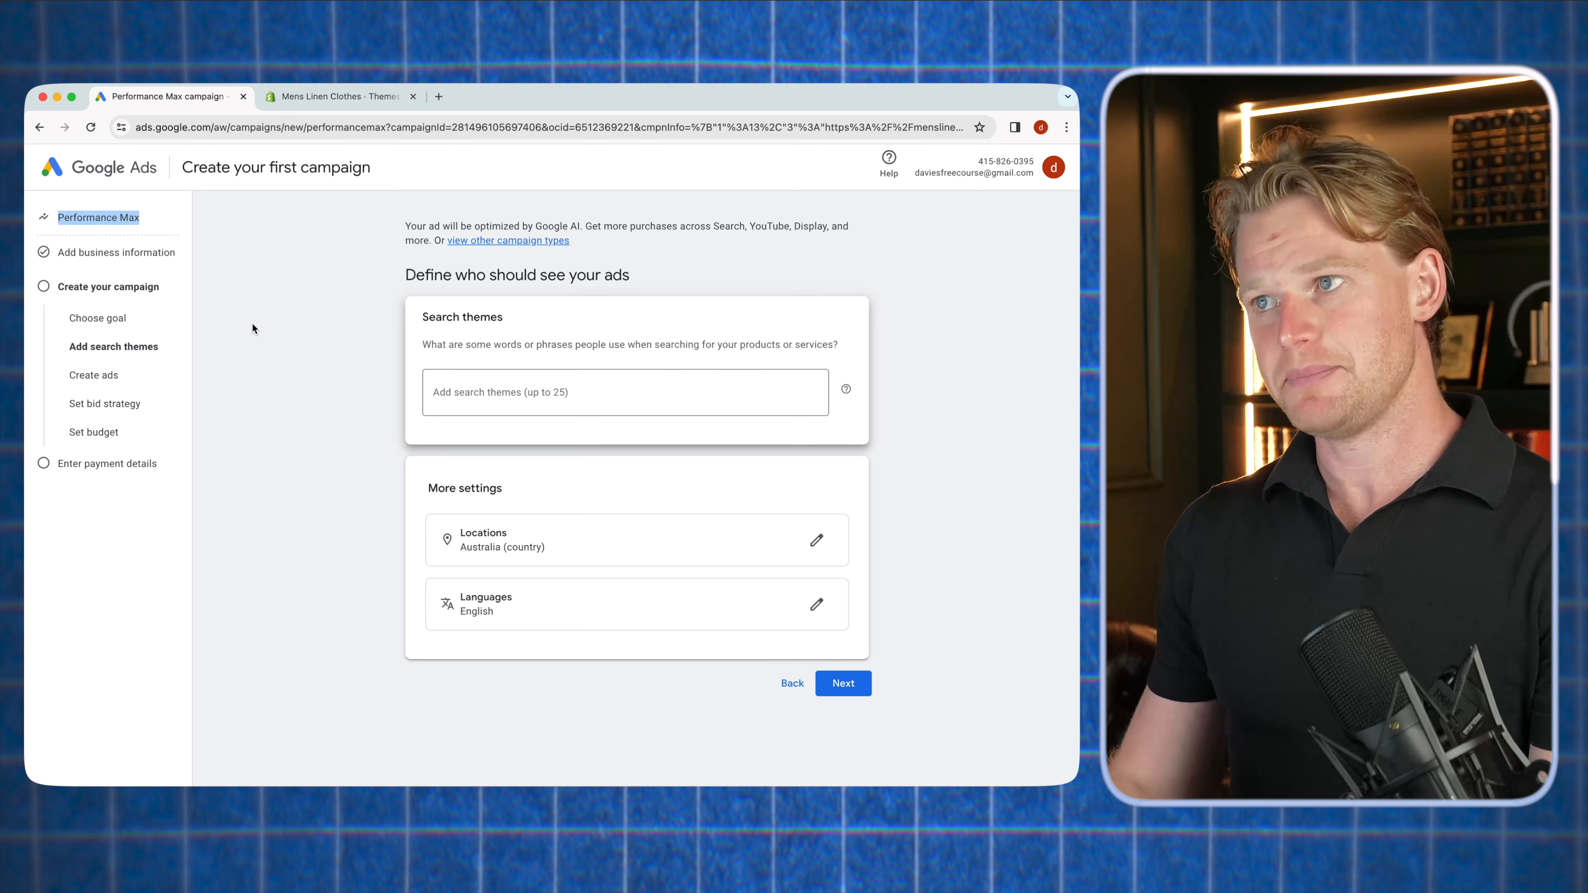
left_click(268, 341)
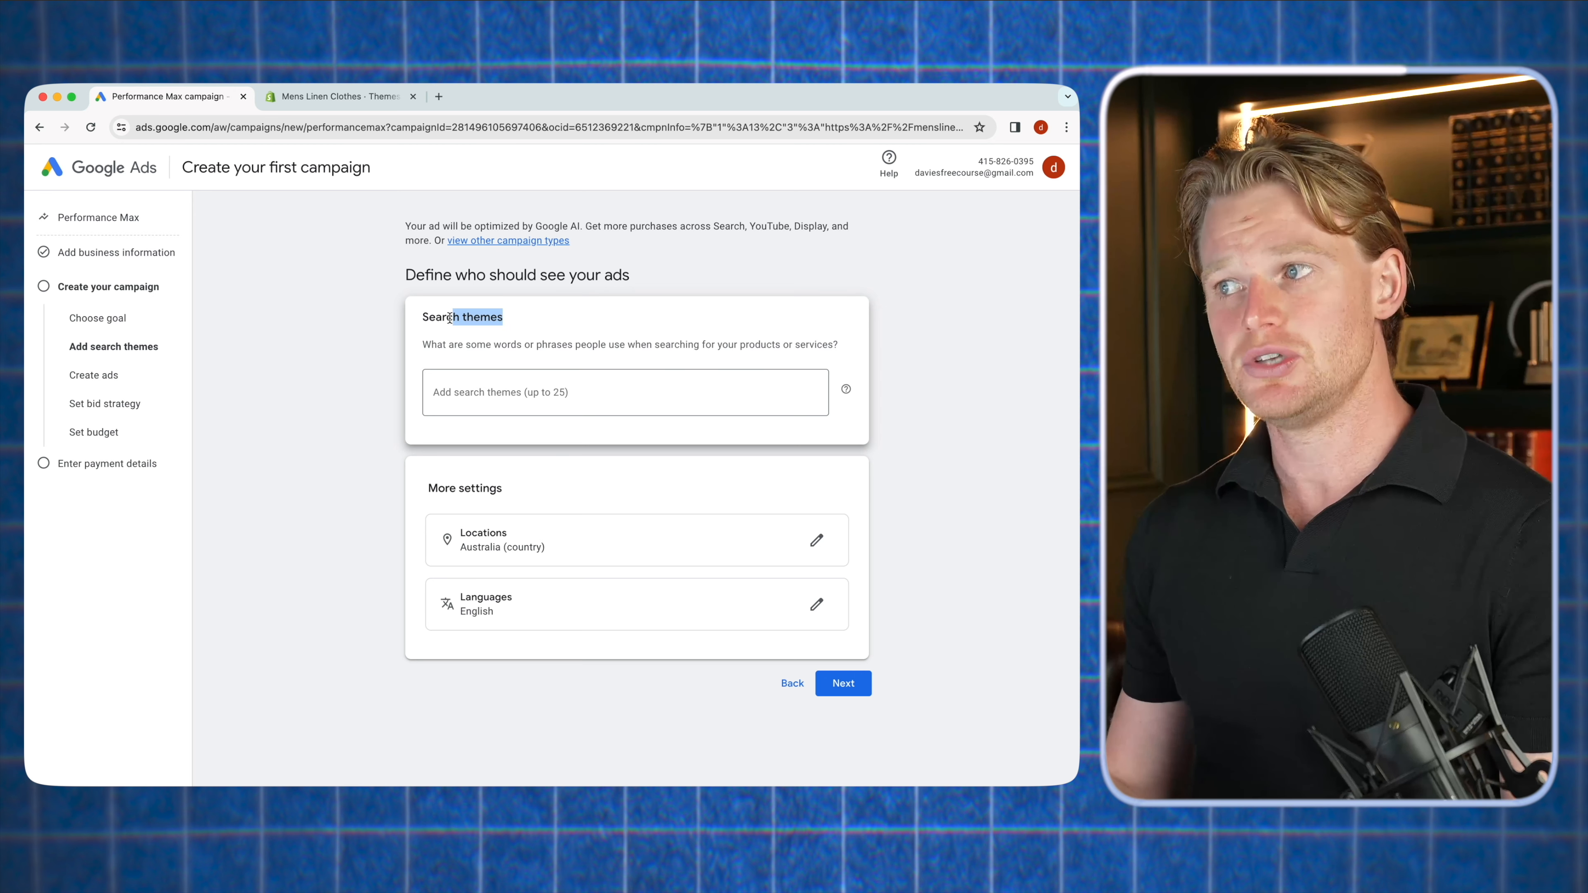
left_click_drag(524, 323, 419, 322)
left_click(329, 407)
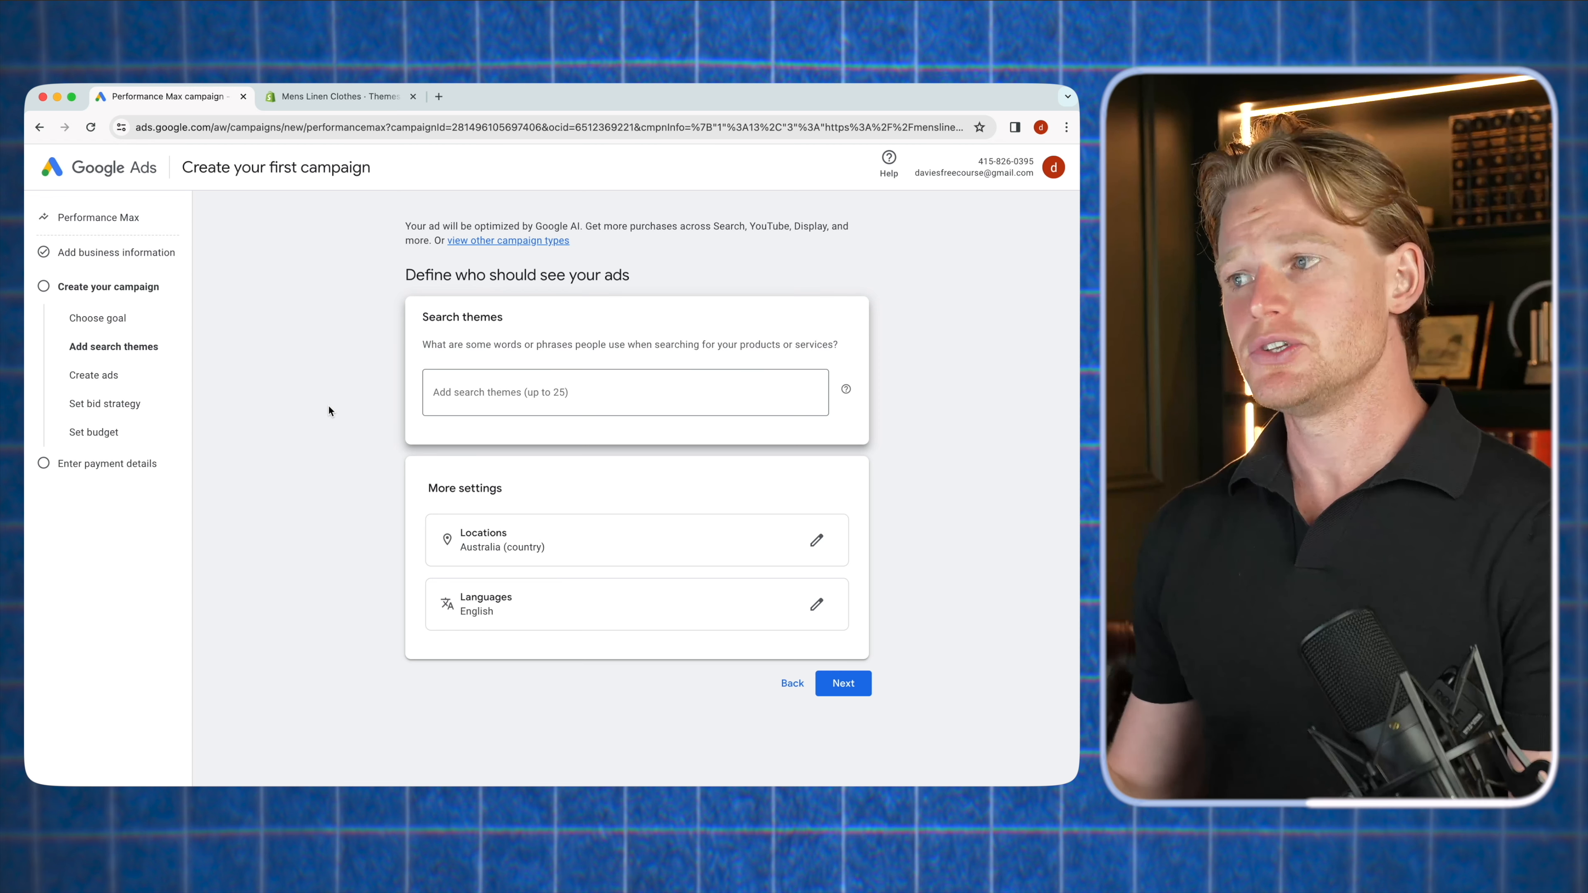
Add "mens linen clothing" as a search theme for the campaign
left_click(472, 396)
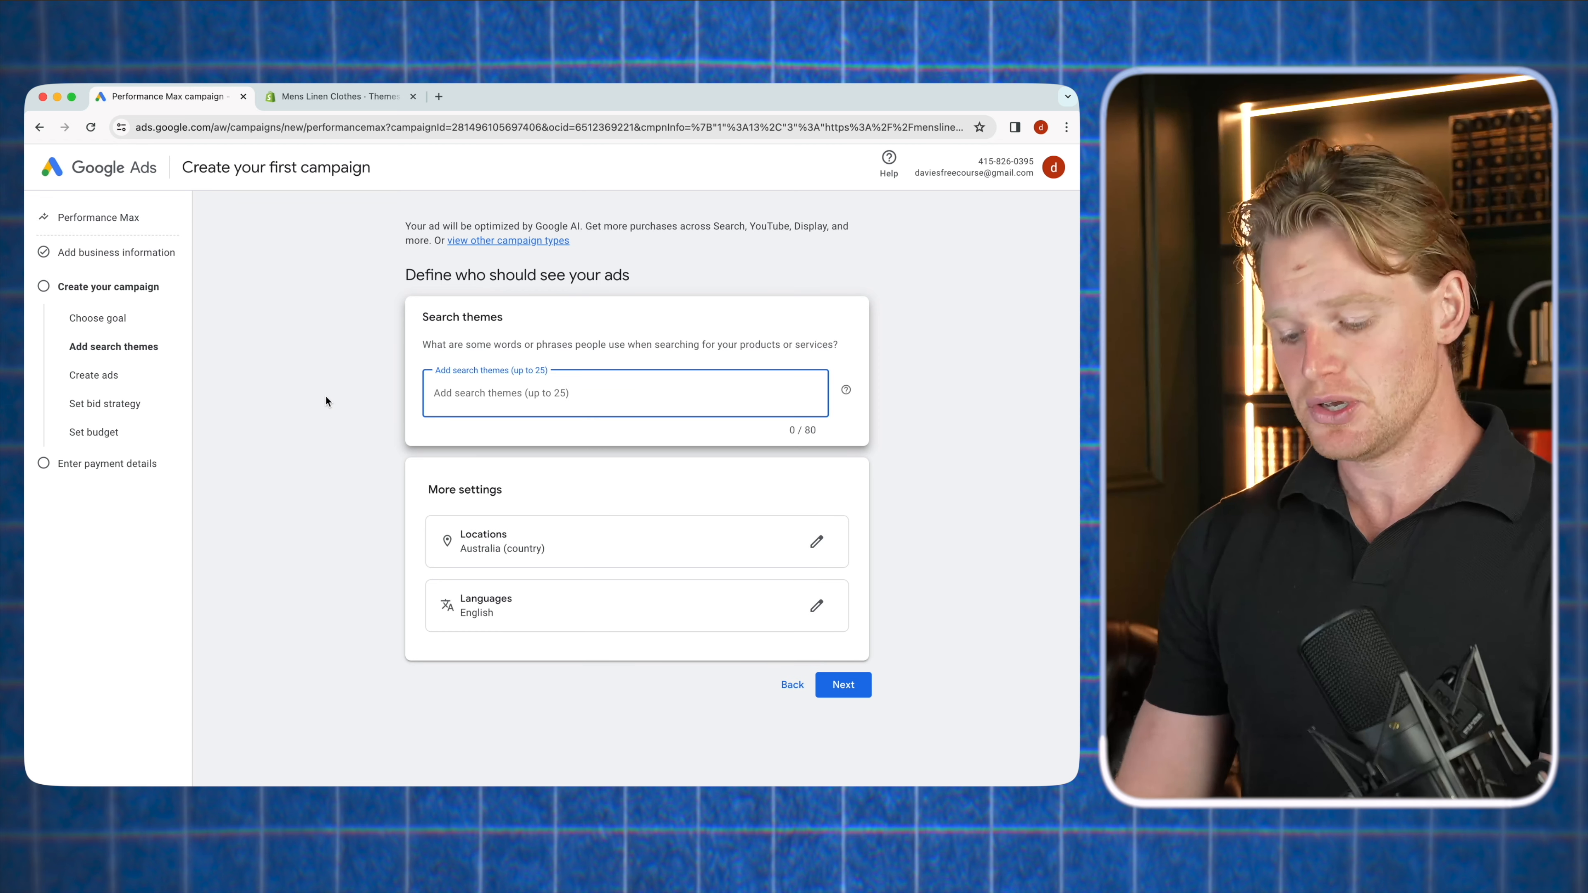
type("mens linen cl")
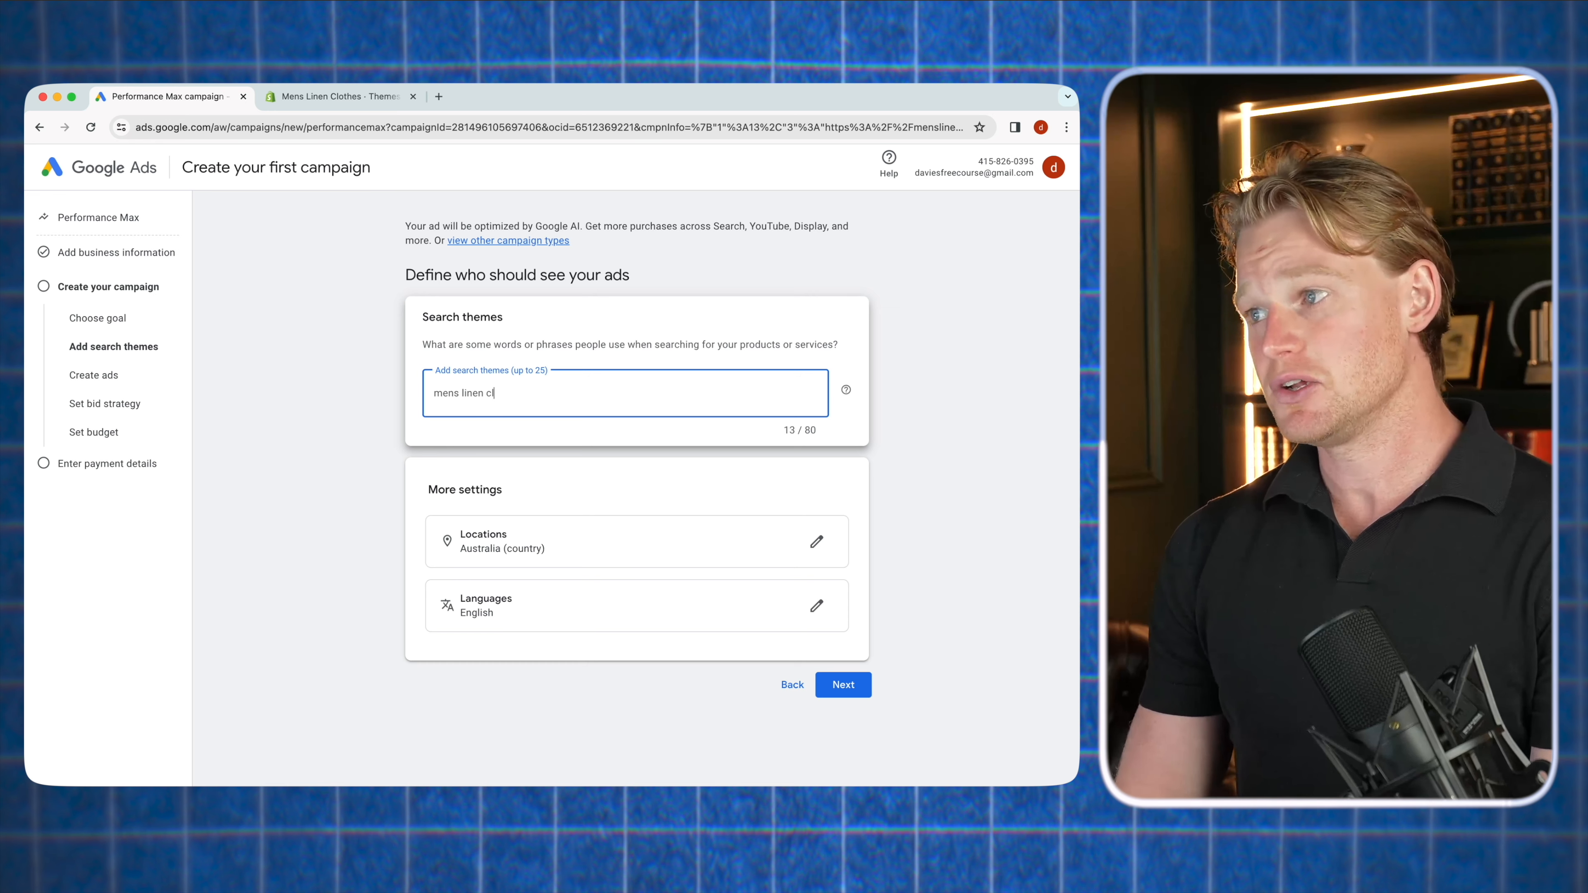
type("othing")
key("Return")
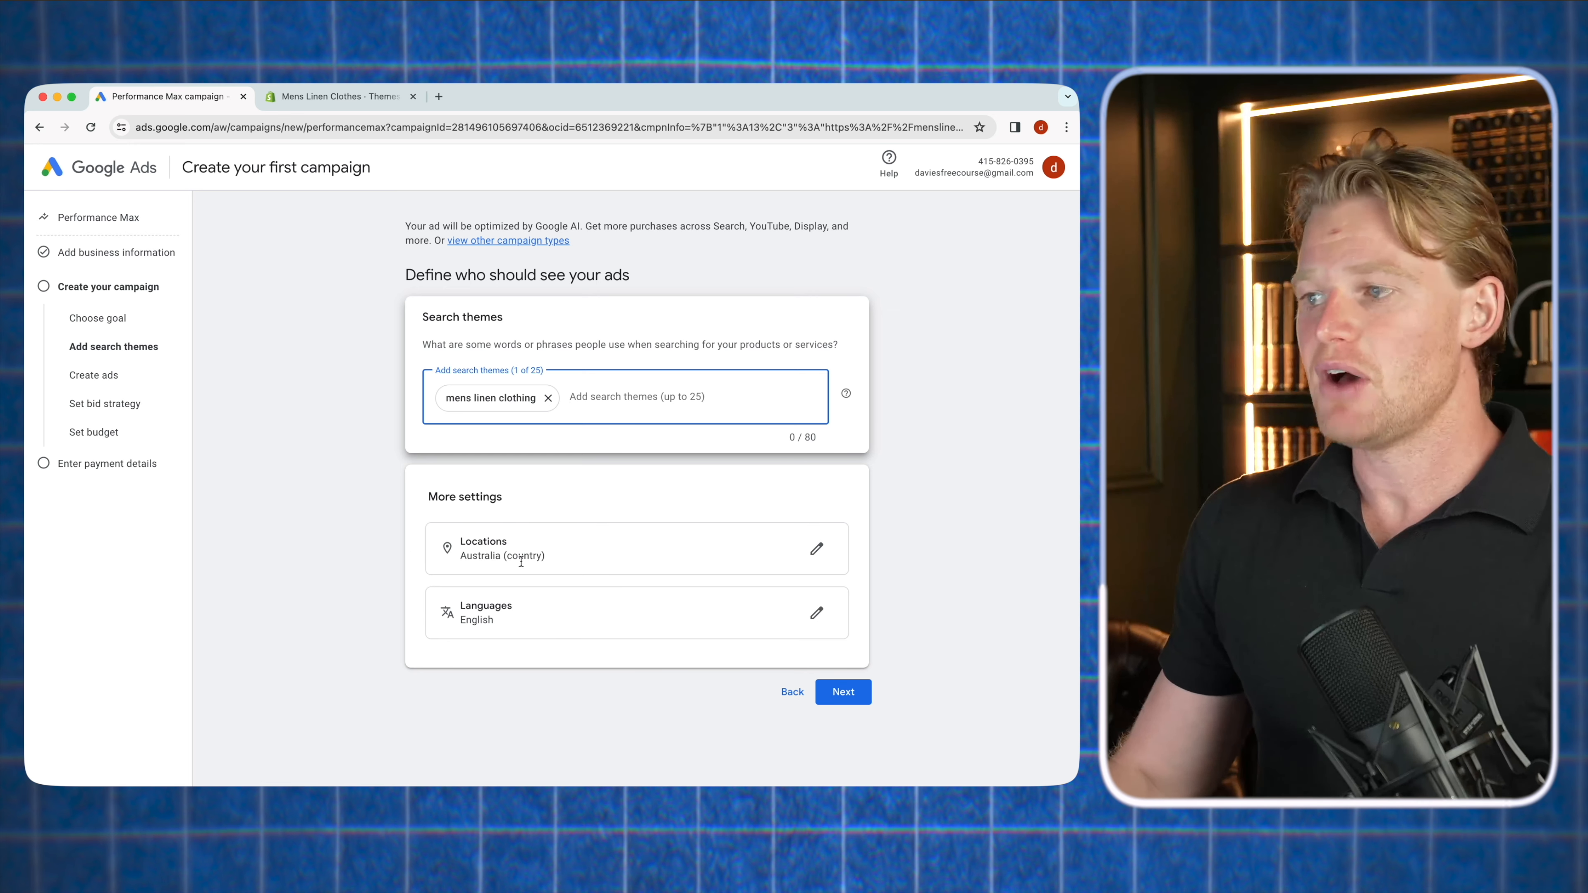
Set the campaign's target location to Australia and continue to the ad creation stage
left_click(556, 560)
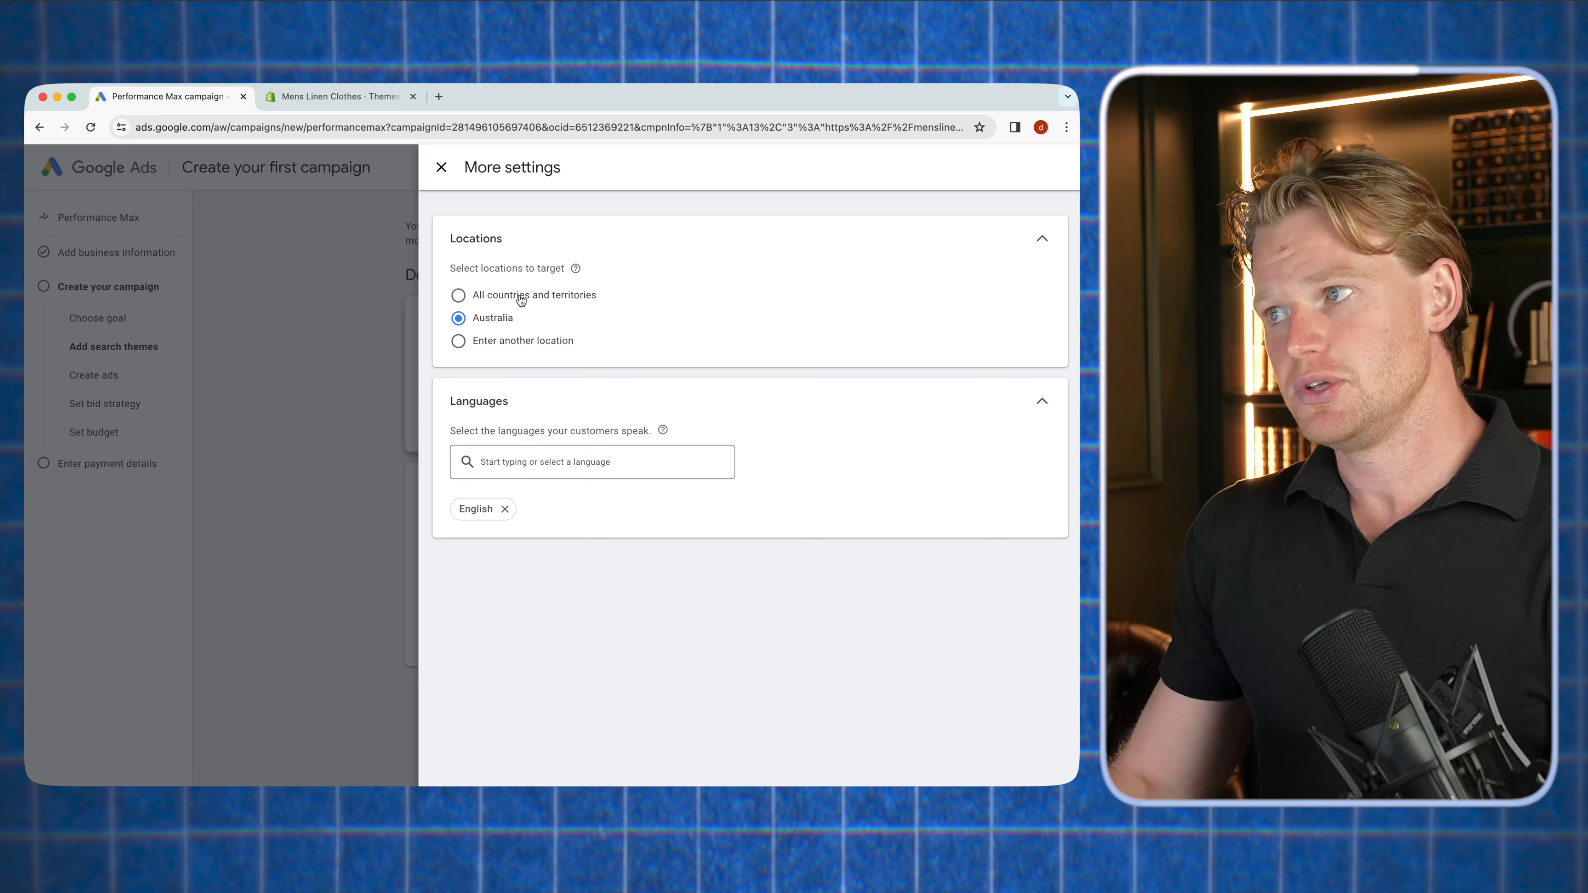
left_click(479, 346)
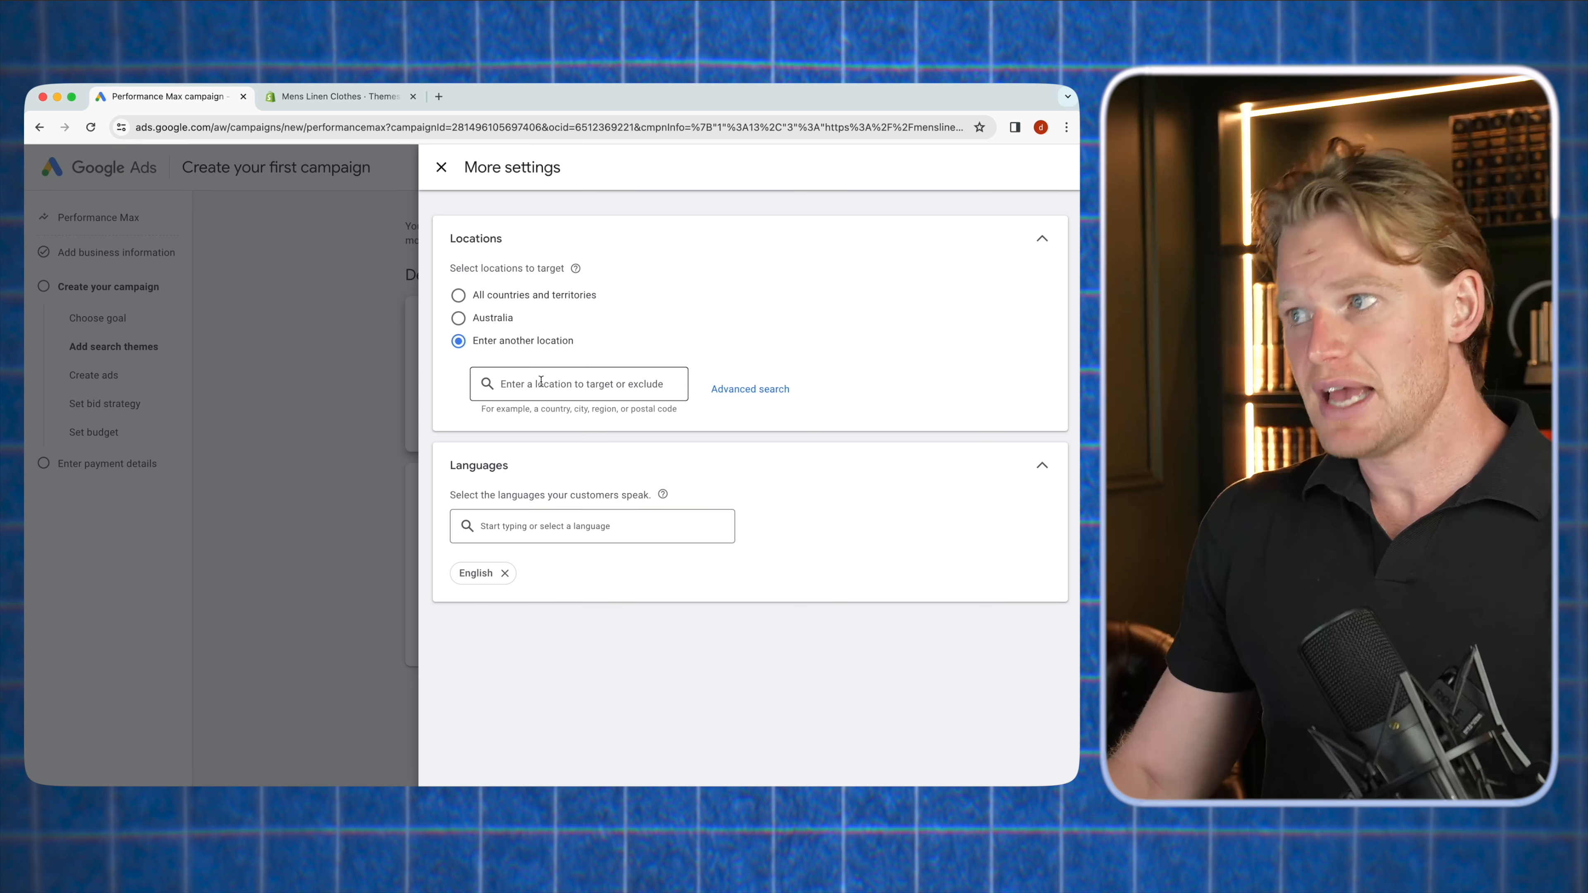
left_click(459, 318)
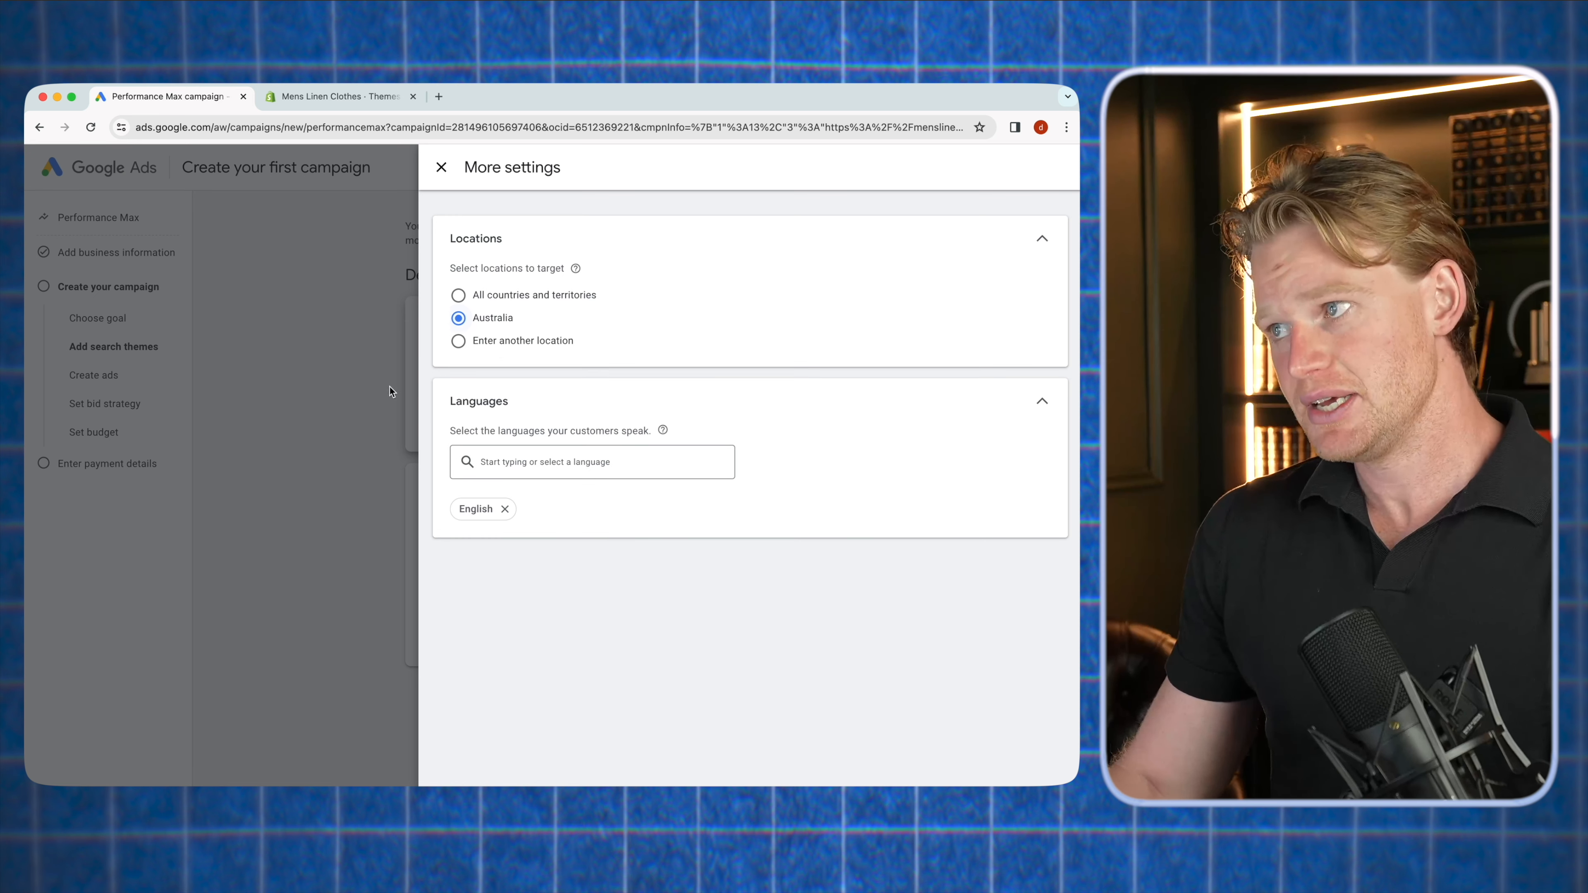
left_click(387, 438)
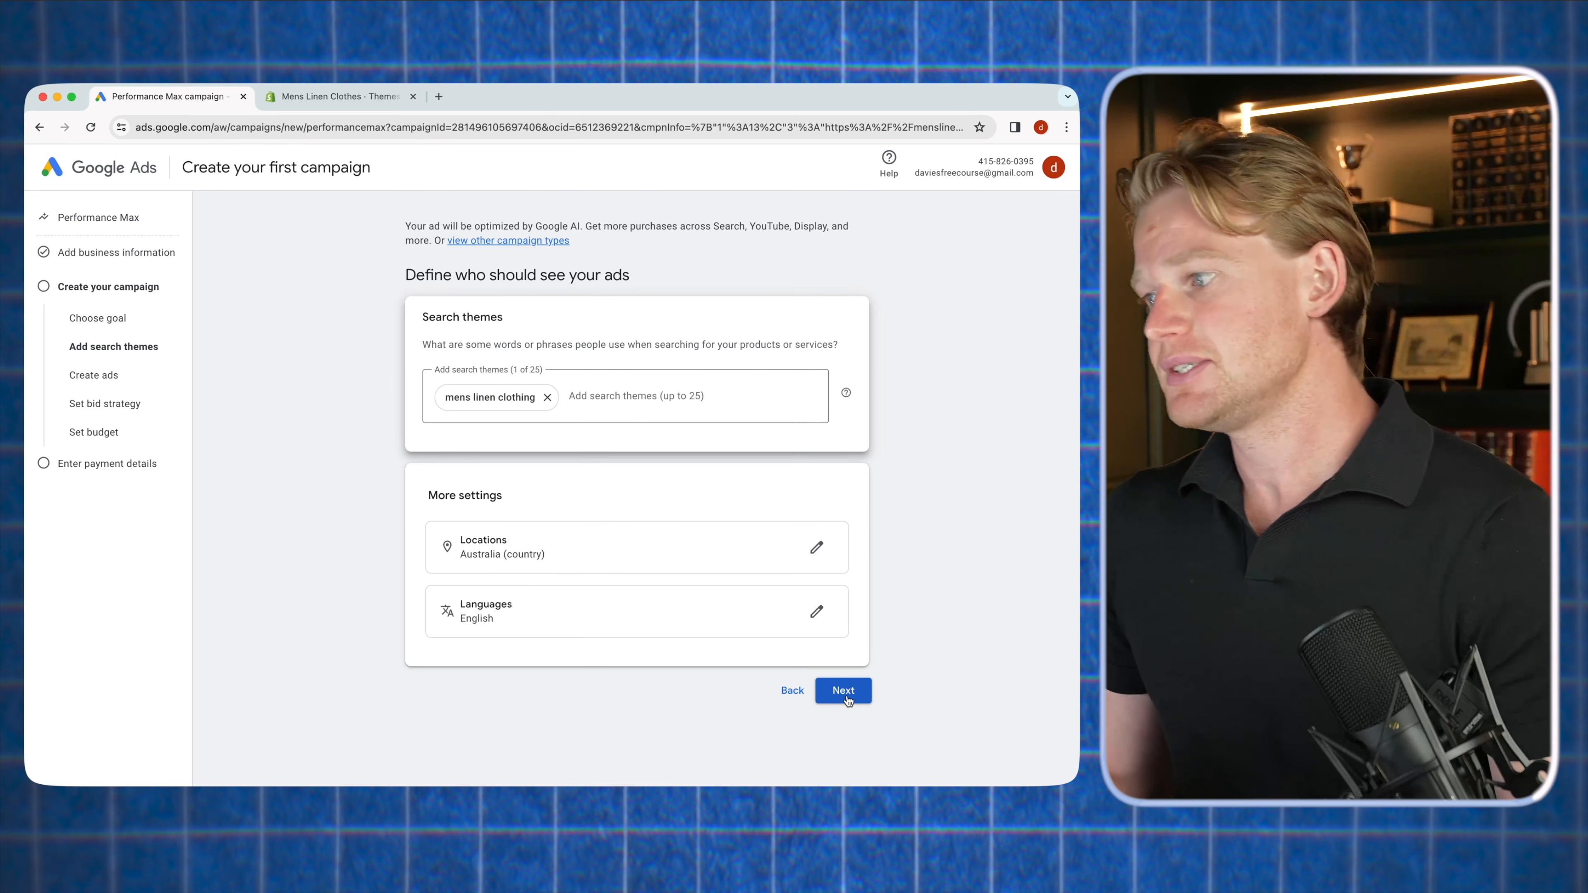
left_click(846, 692)
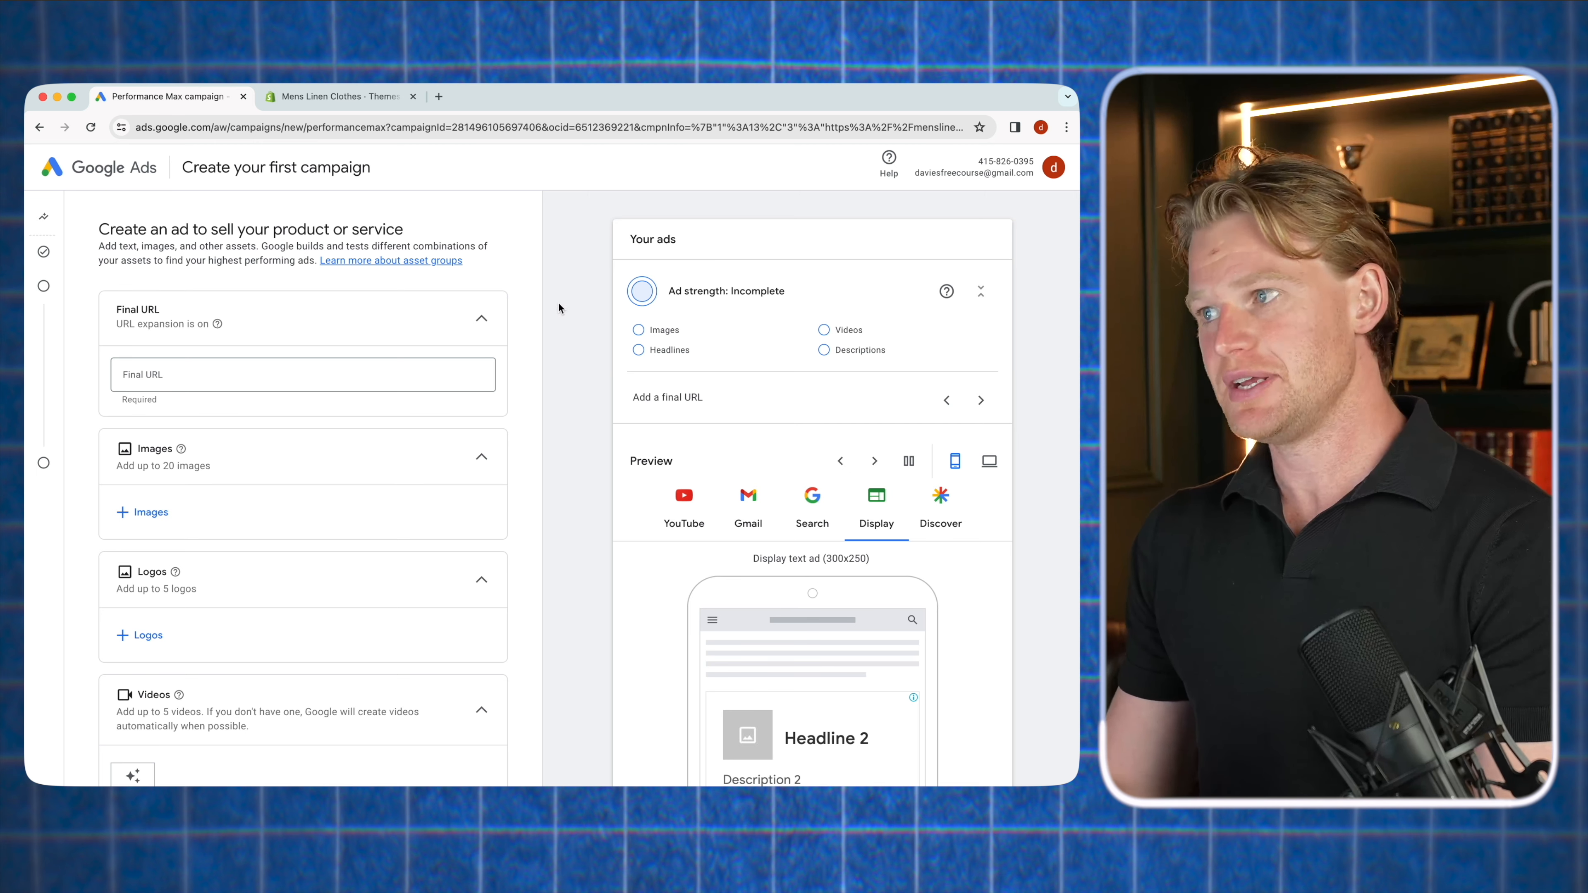
left_click(684, 510)
left_click(749, 510)
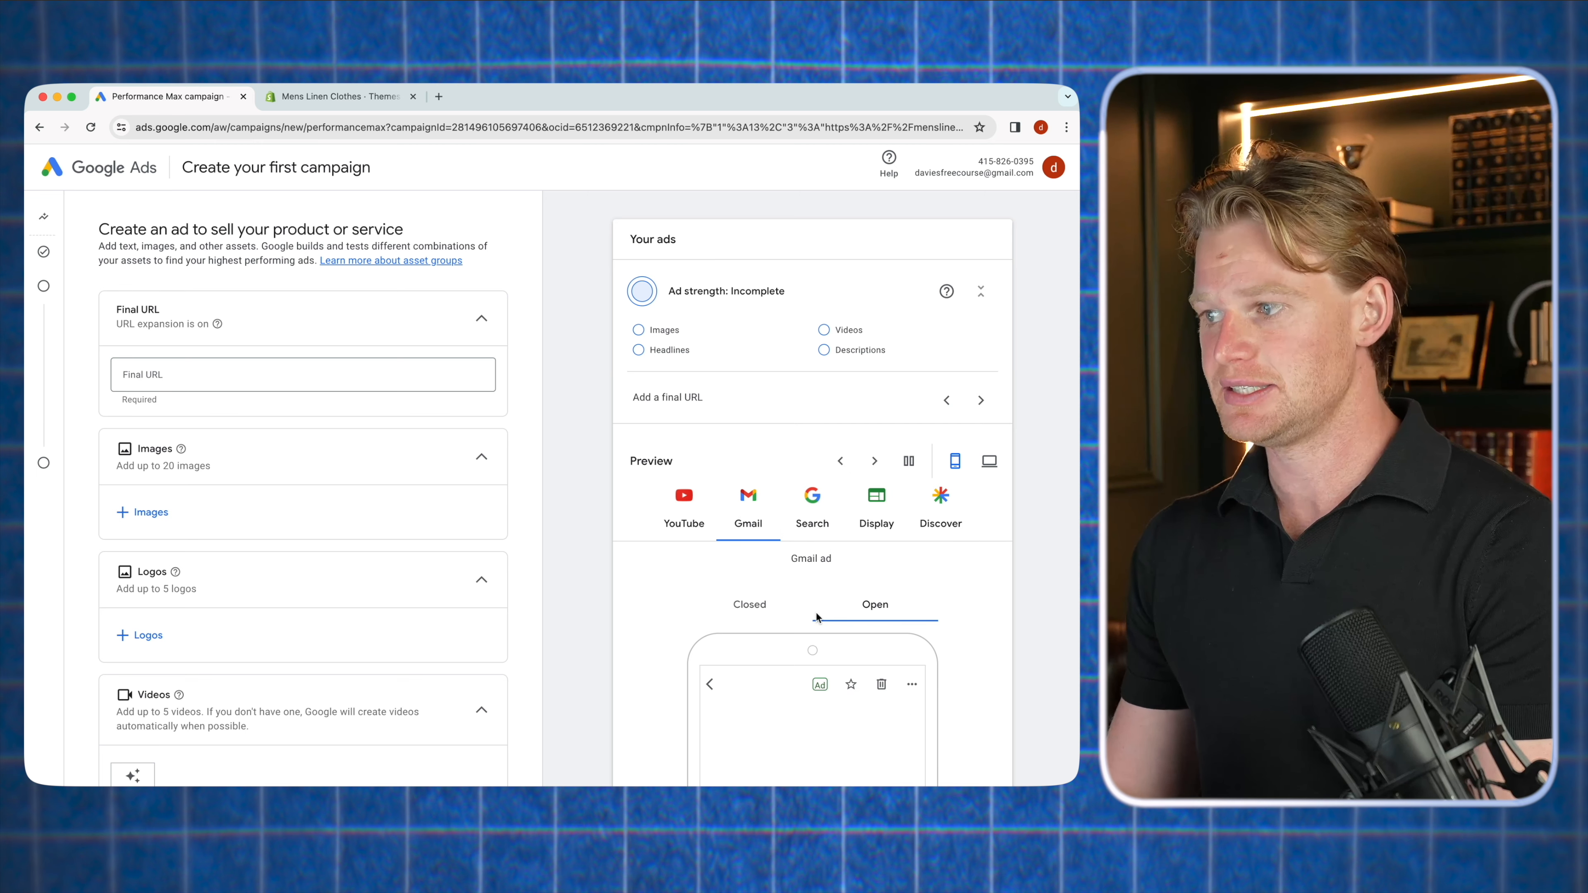
left_click(684, 510)
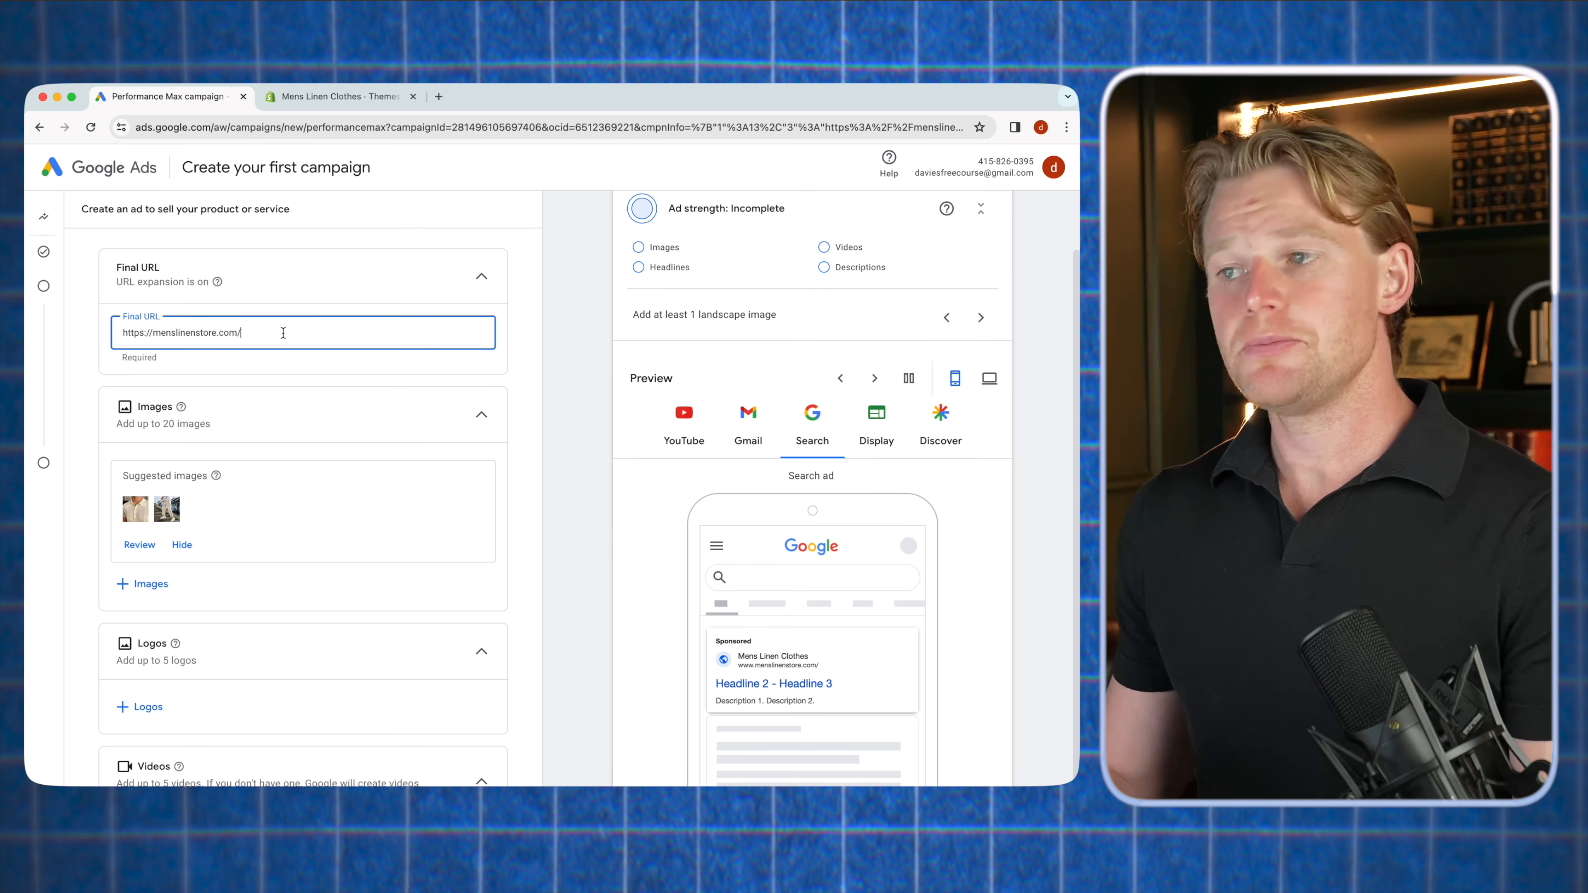
triple_click(283, 333)
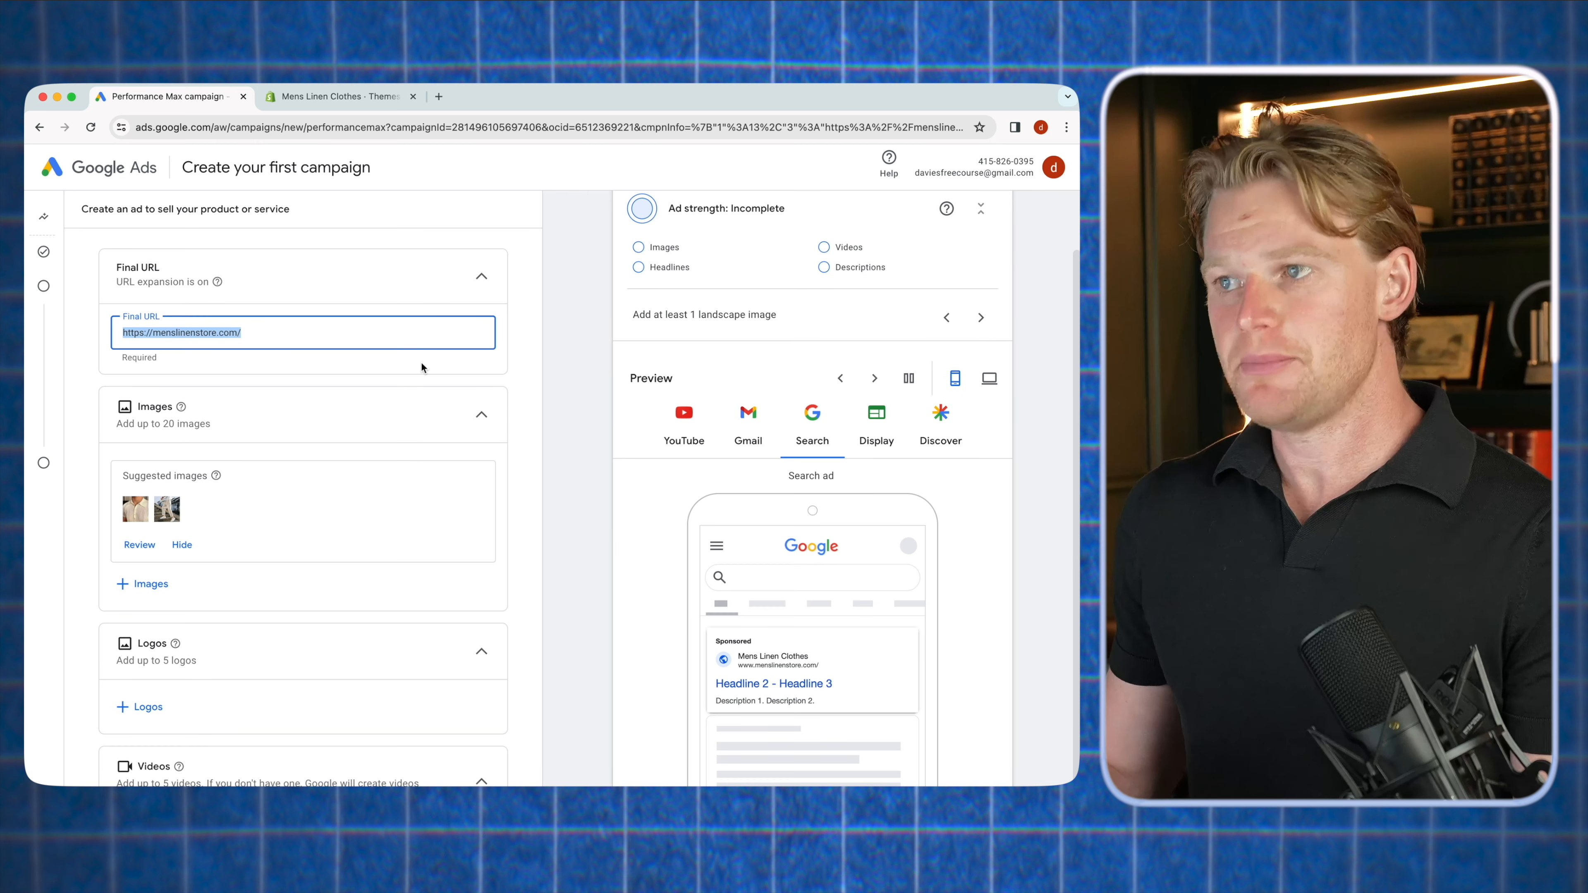
scroll(250, 500, "up", 1)
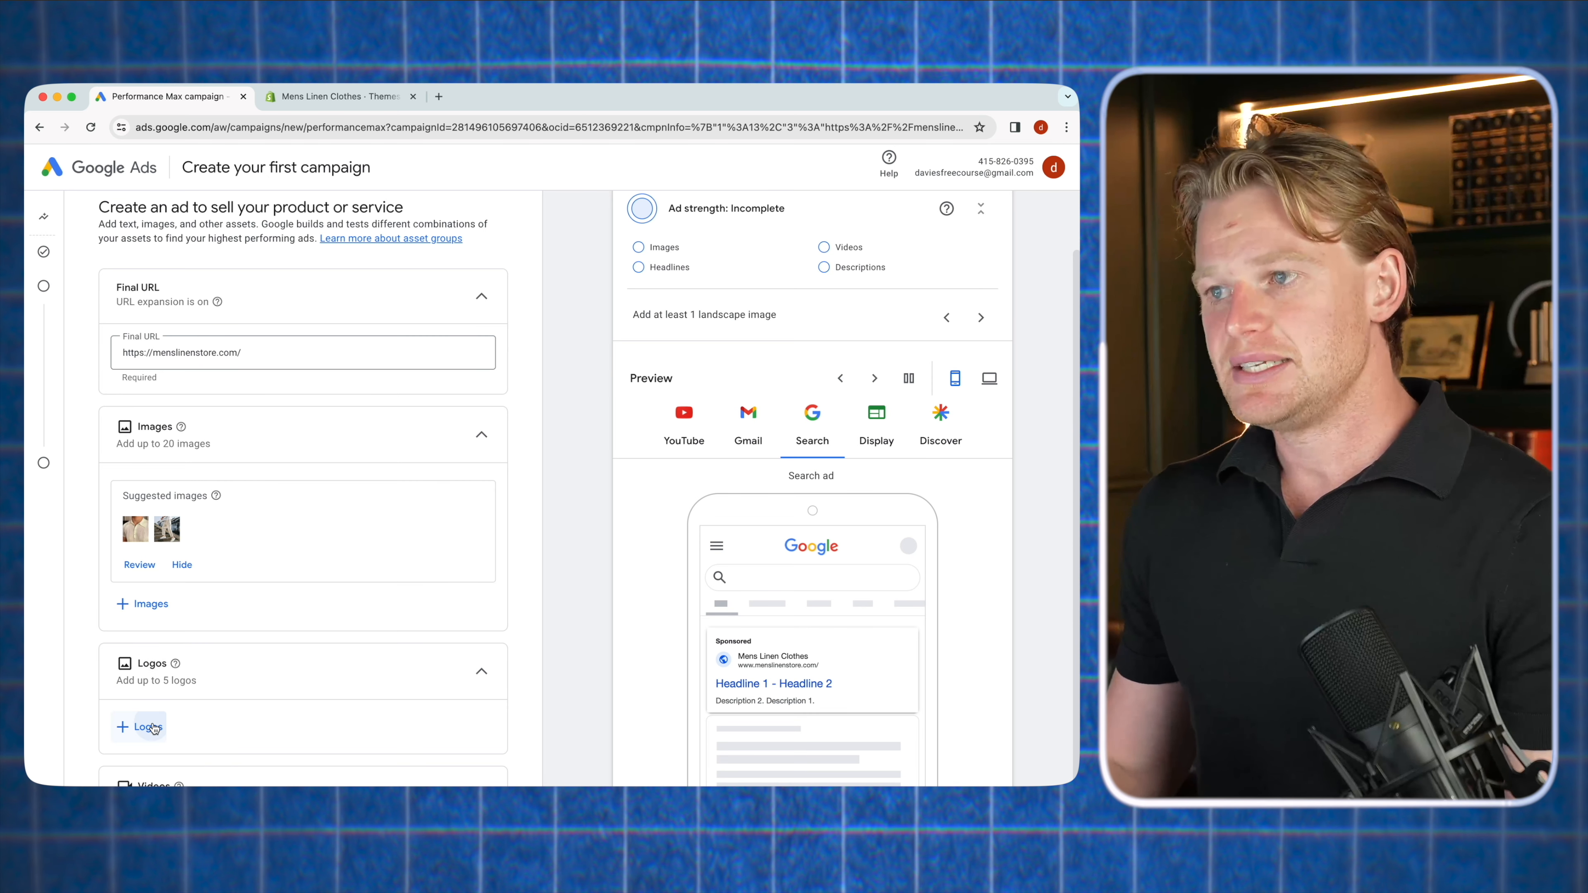
Upload the Mens Linen Clothes logo image from the computer, adjust its square crop, and save the square and wide logos
left_click(144, 727)
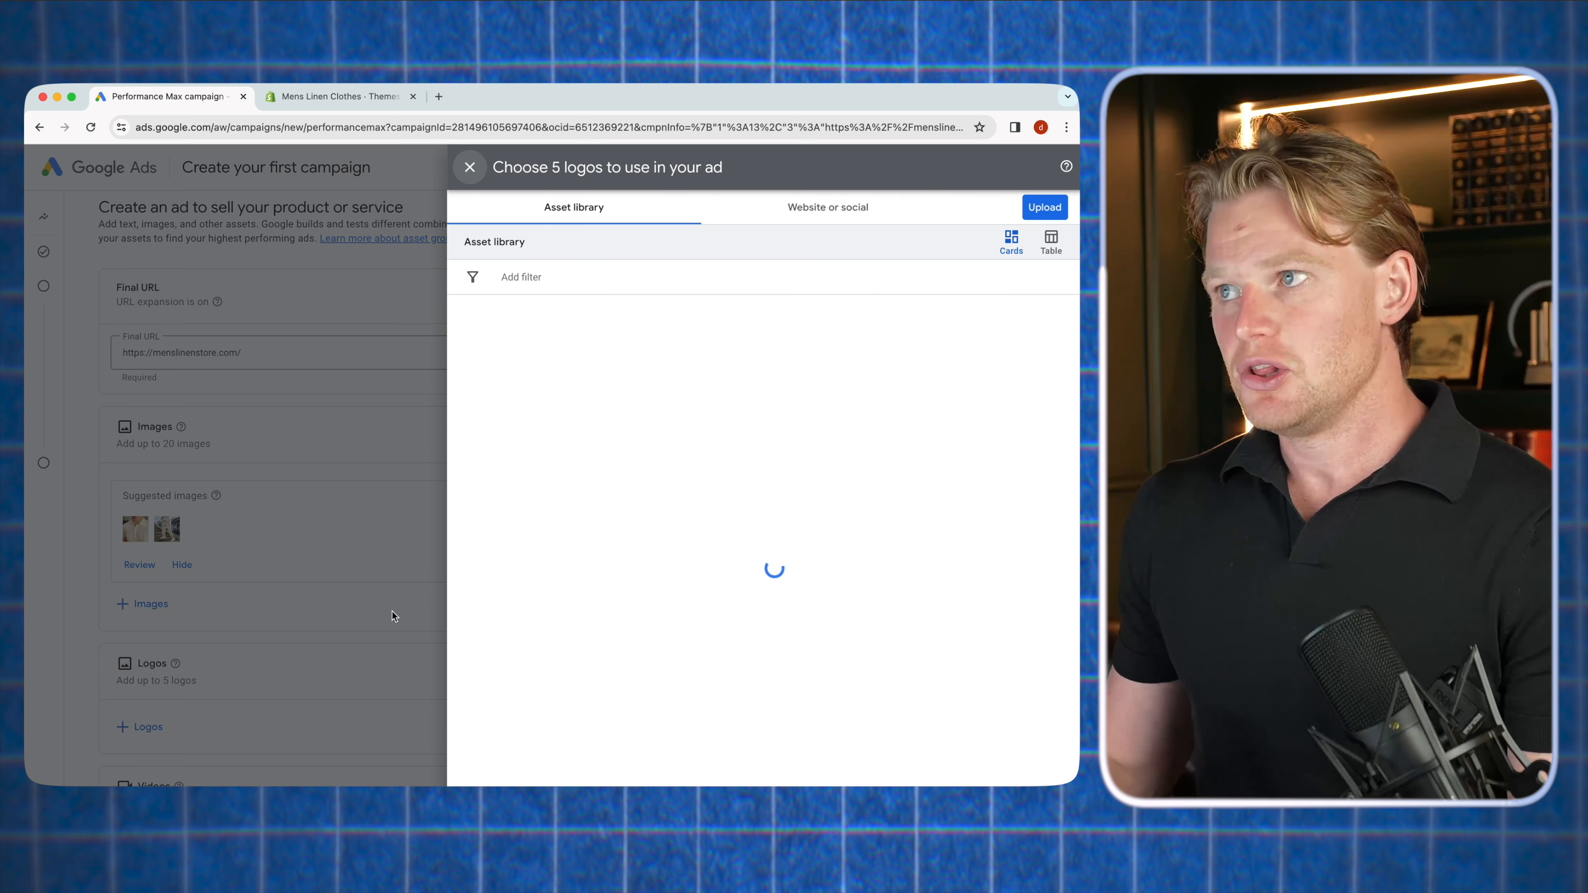
left_click(1045, 207)
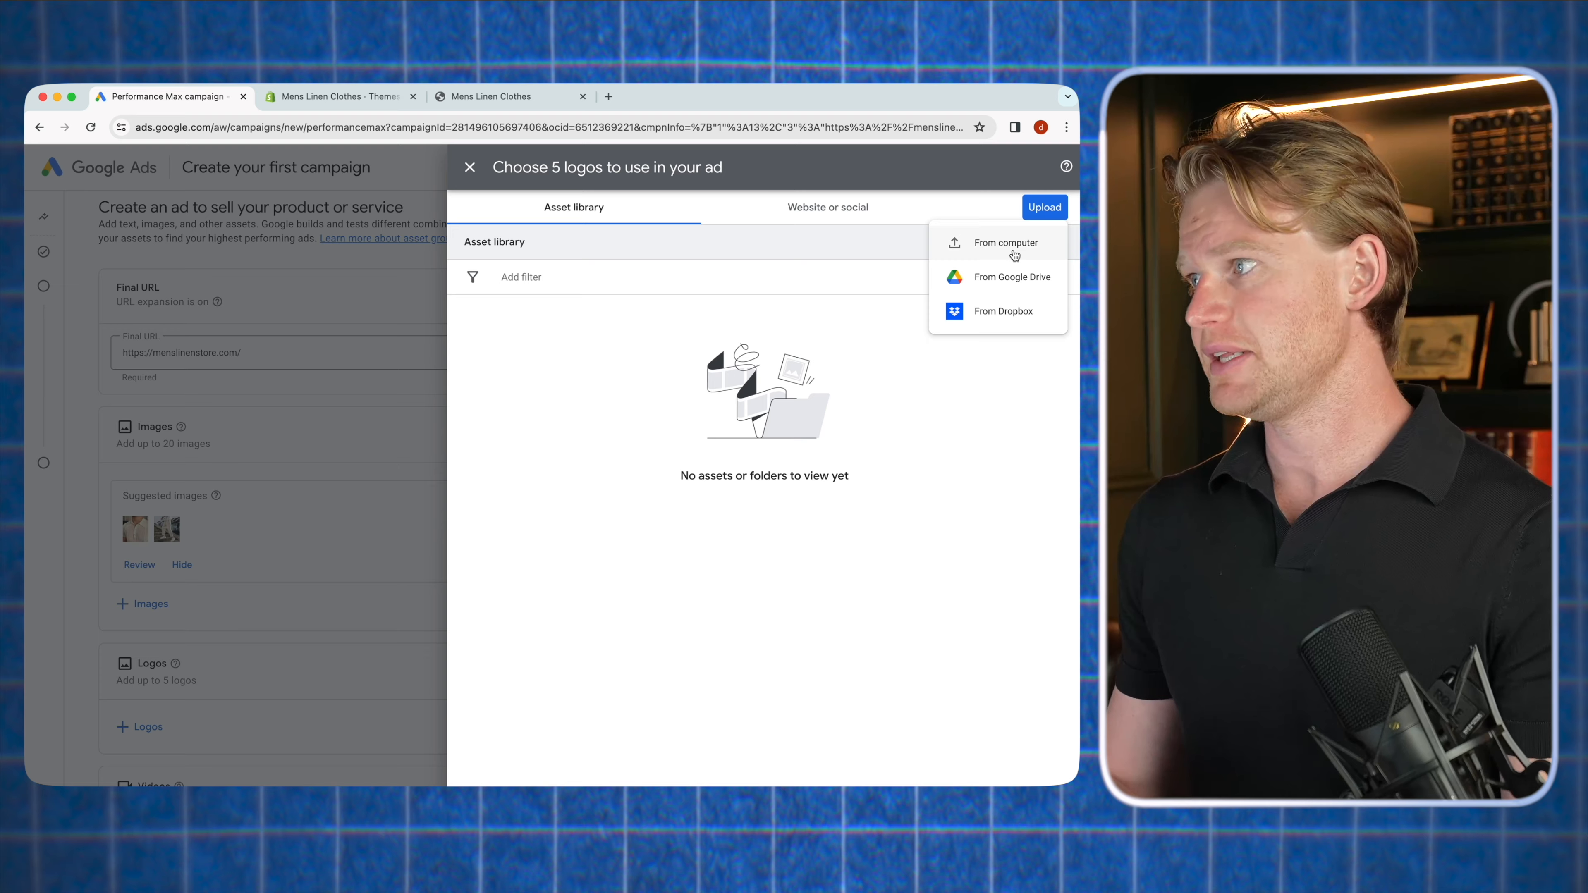
left_click(1003, 245)
double_click(446, 493)
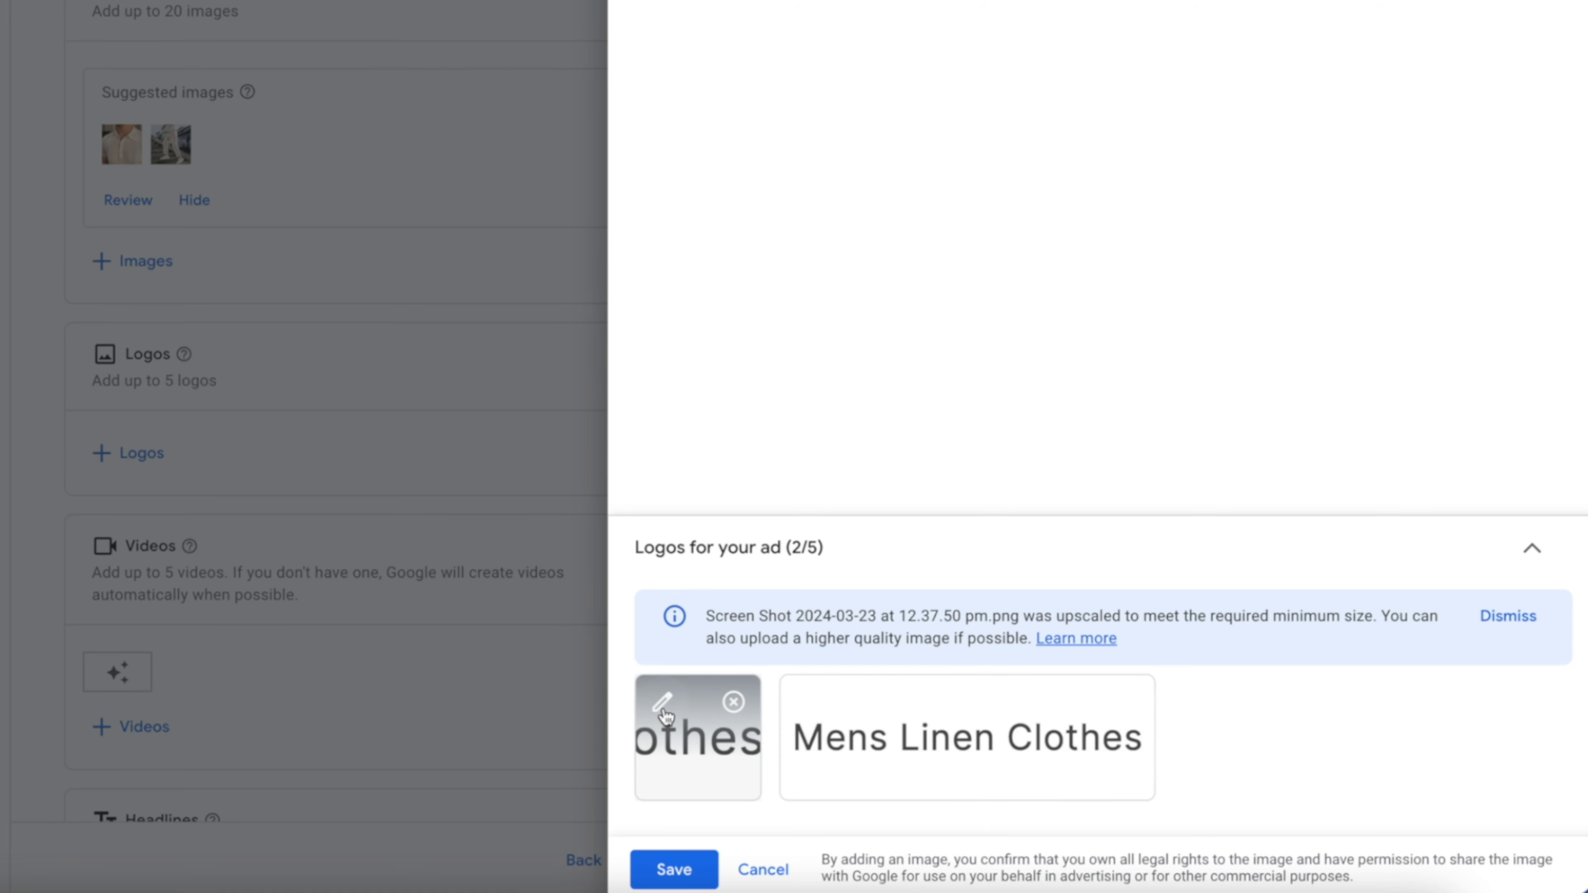
left_click(663, 703)
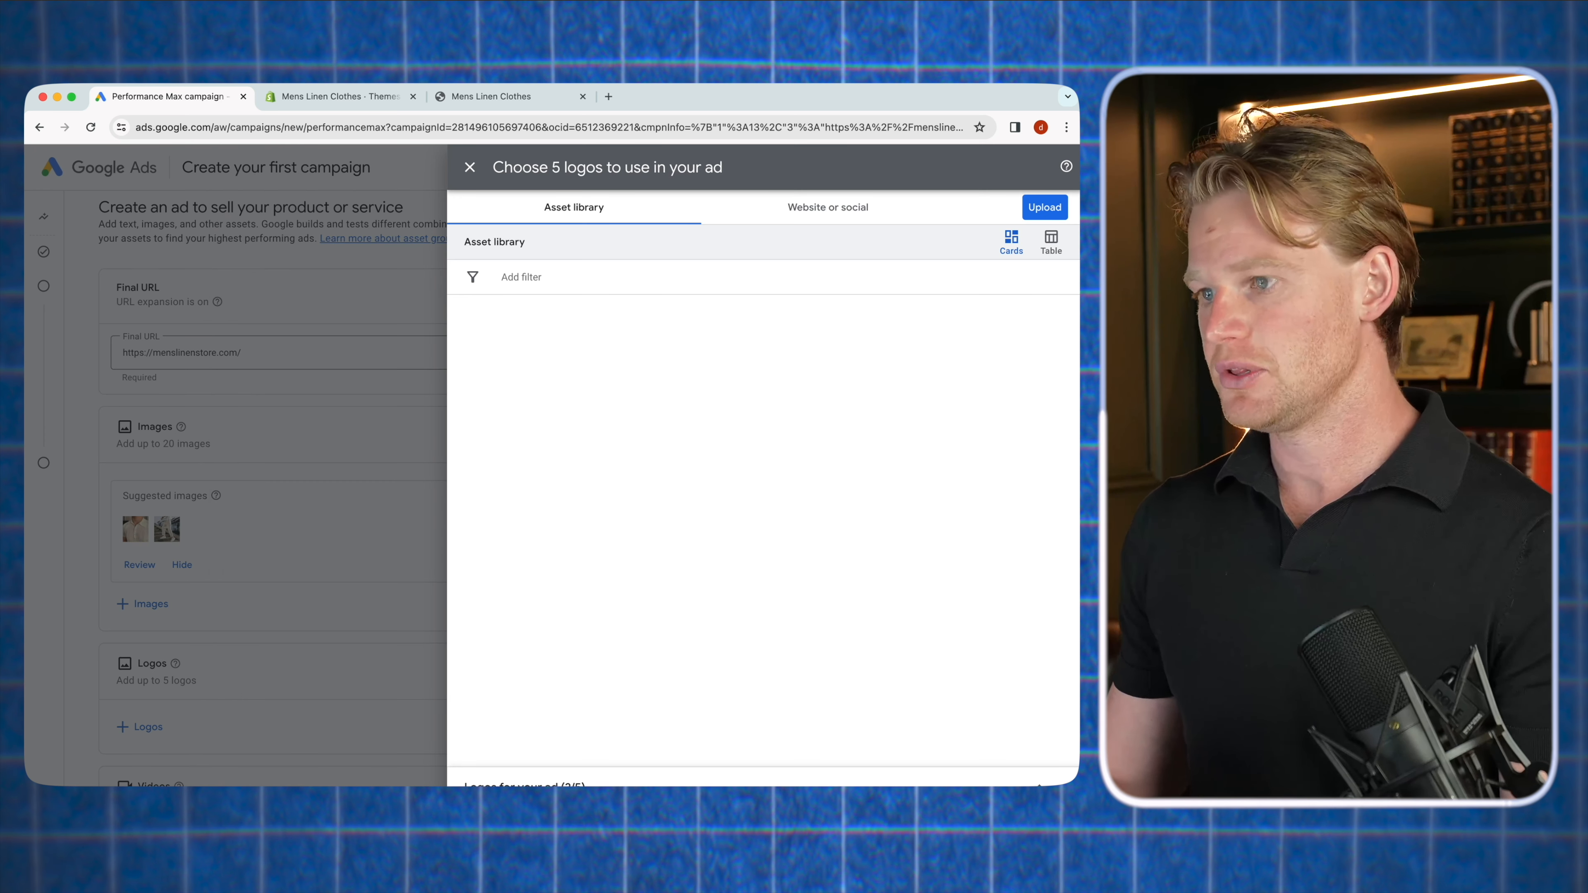
scroll(304, 488, "down", 1)
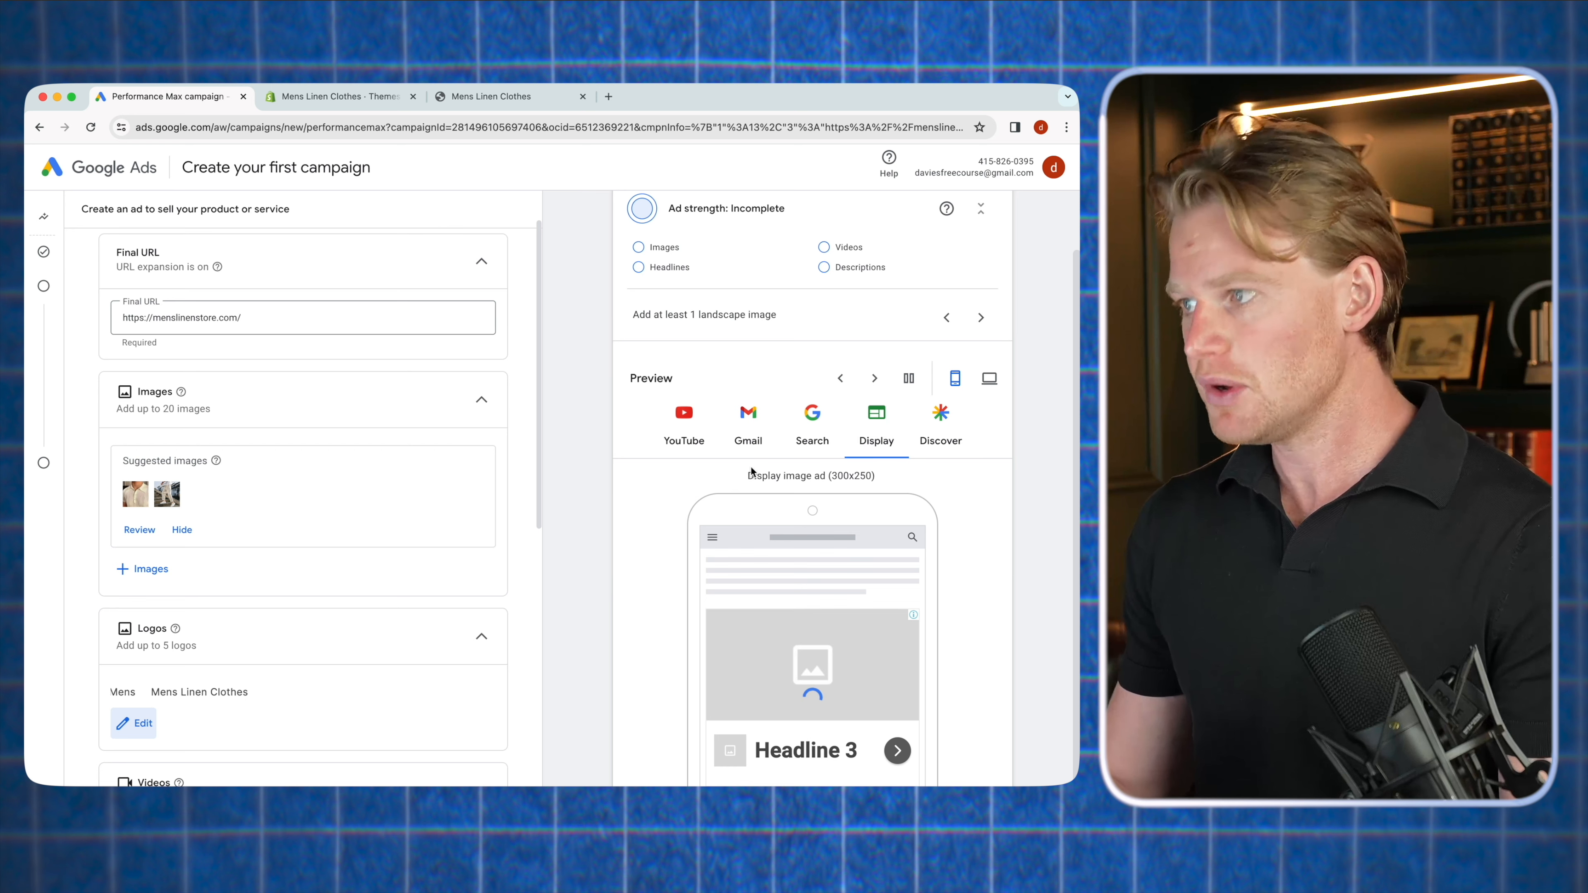
Preview the ad in the Gmail and Discover formats and add the suggested website images to the ad
left_click(744, 428)
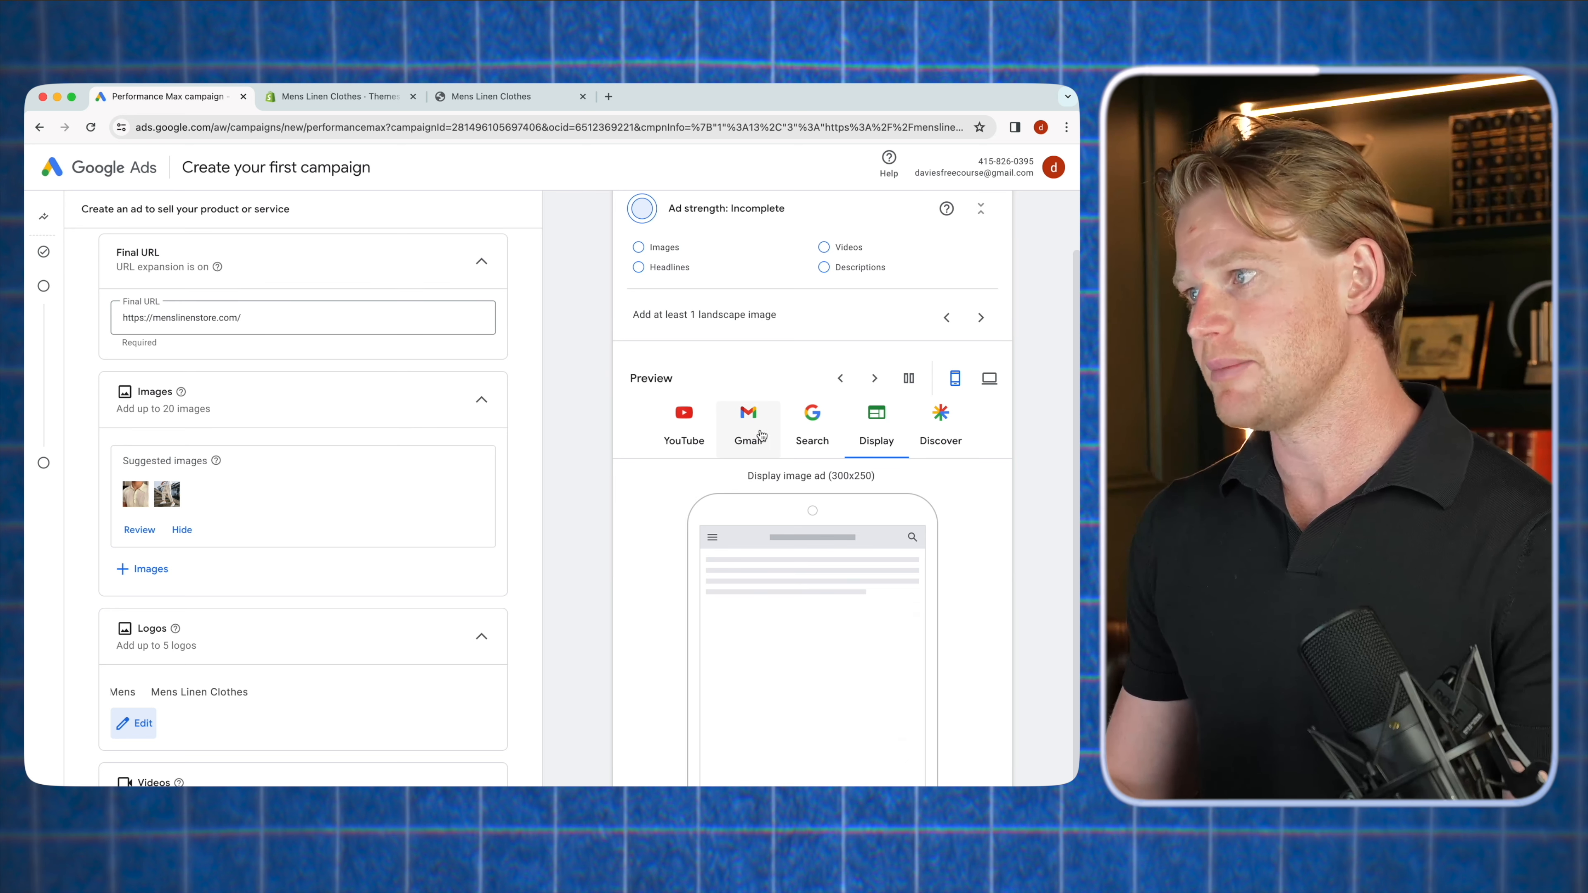
left_click(941, 443)
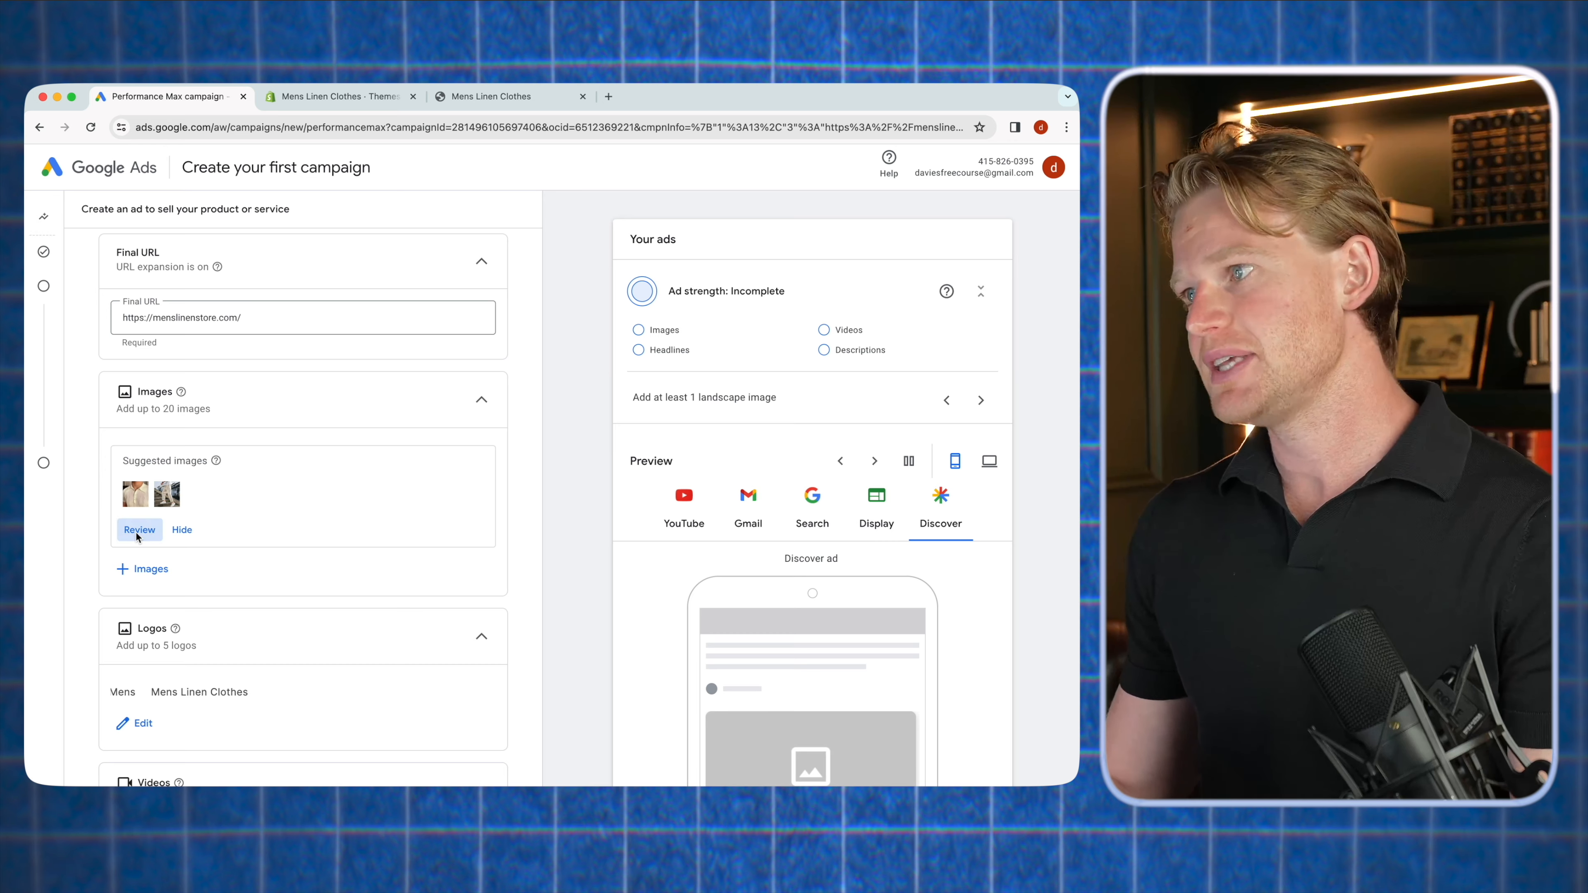
left_click(138, 532)
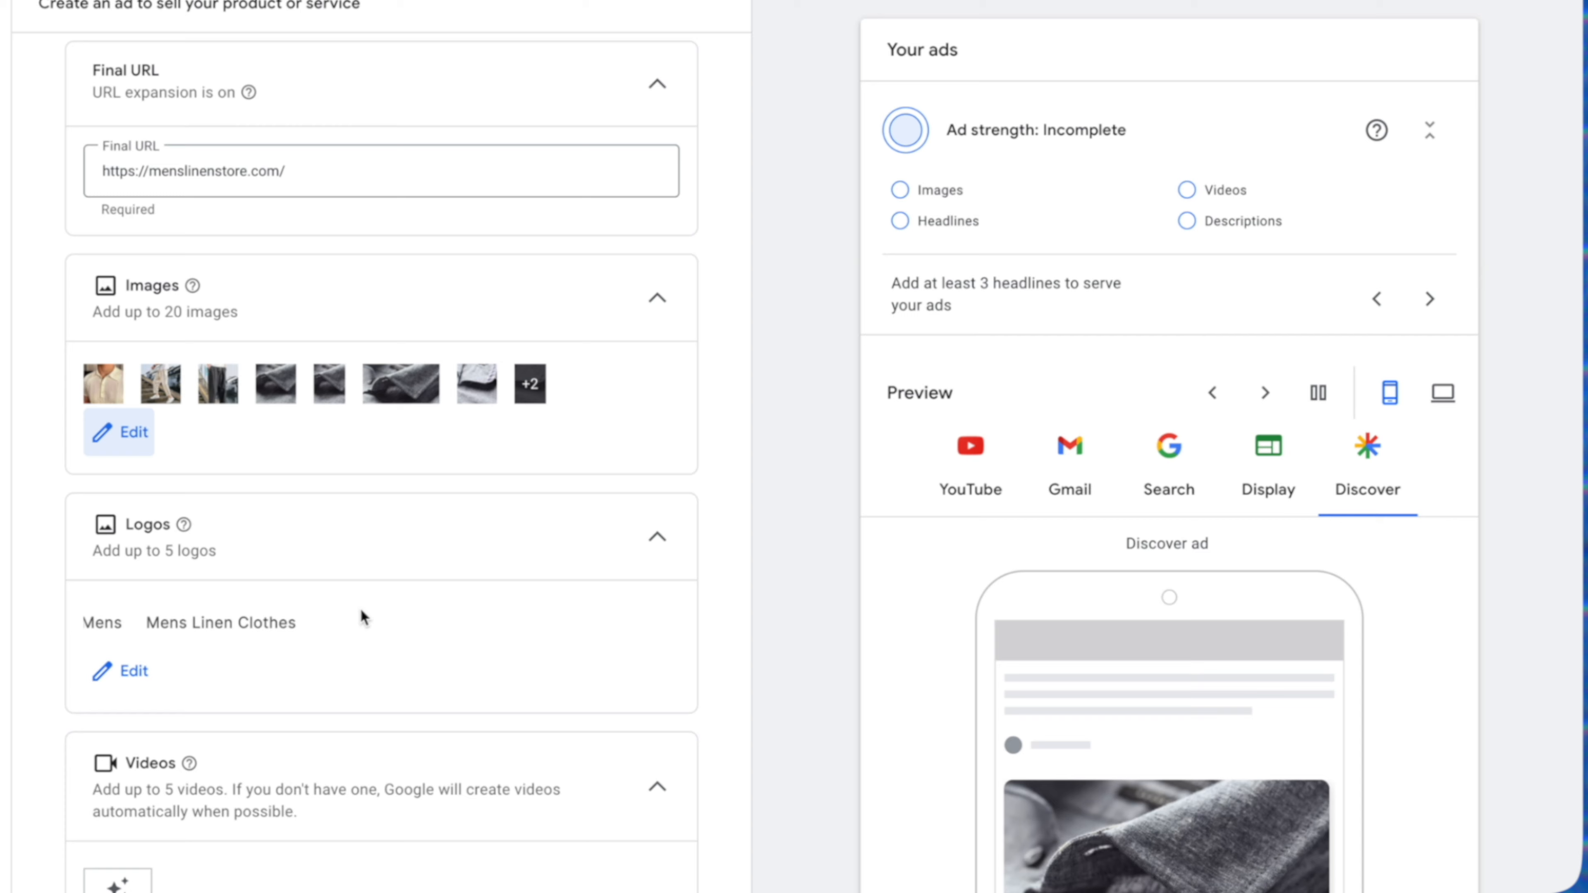
scroll(599, 585, "down", 1)
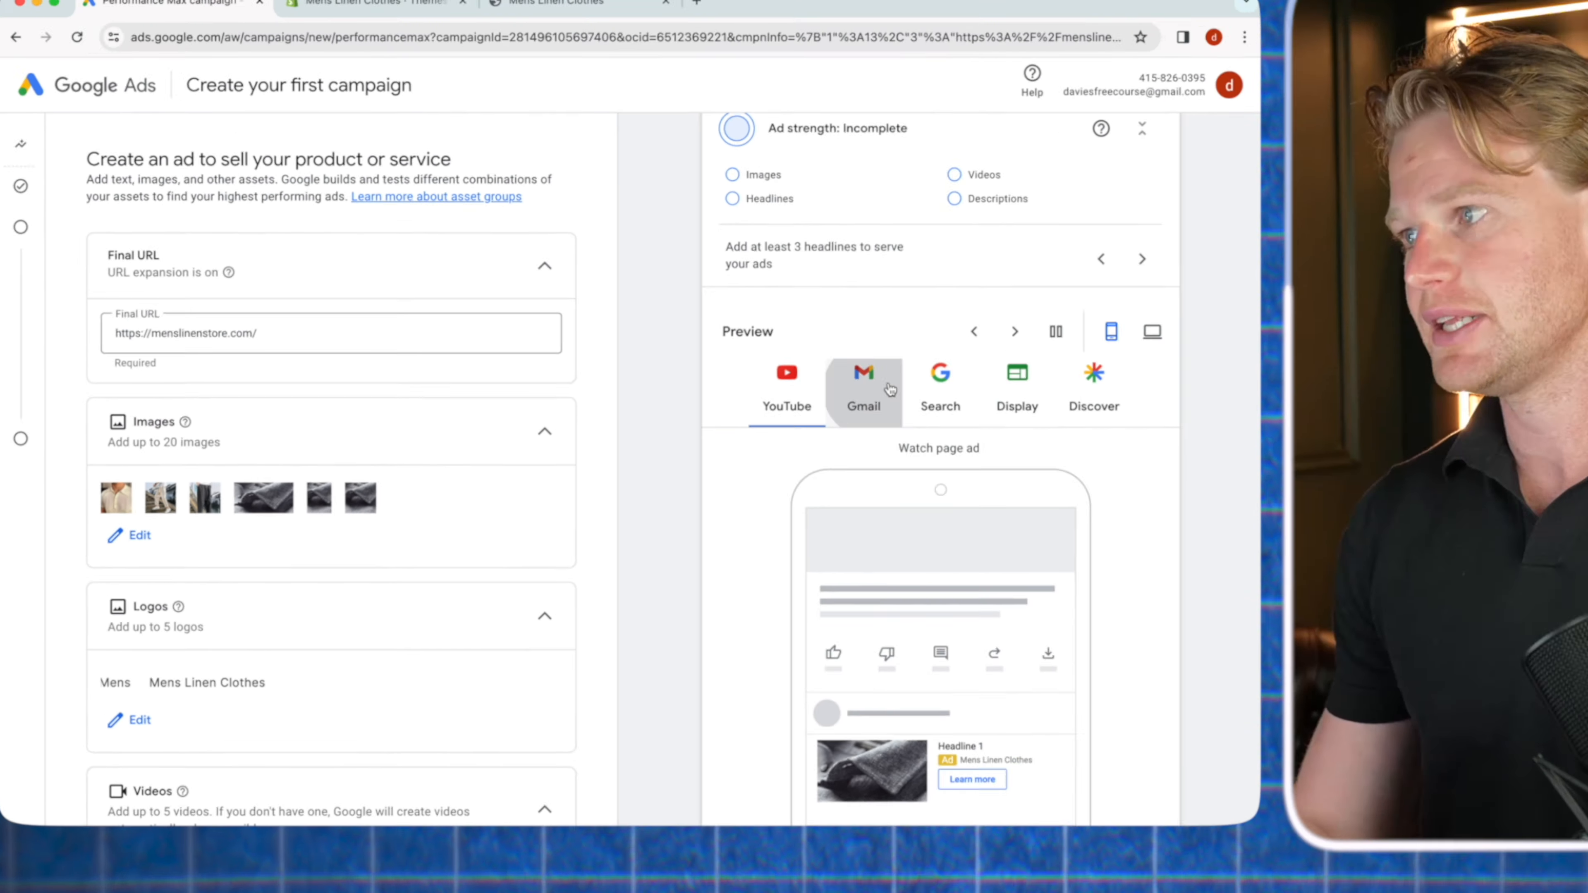
Switch to ChatGPT and ask it to create 15 short headlines for the Google ad account to help sell men's linen
left_click(1077, 126)
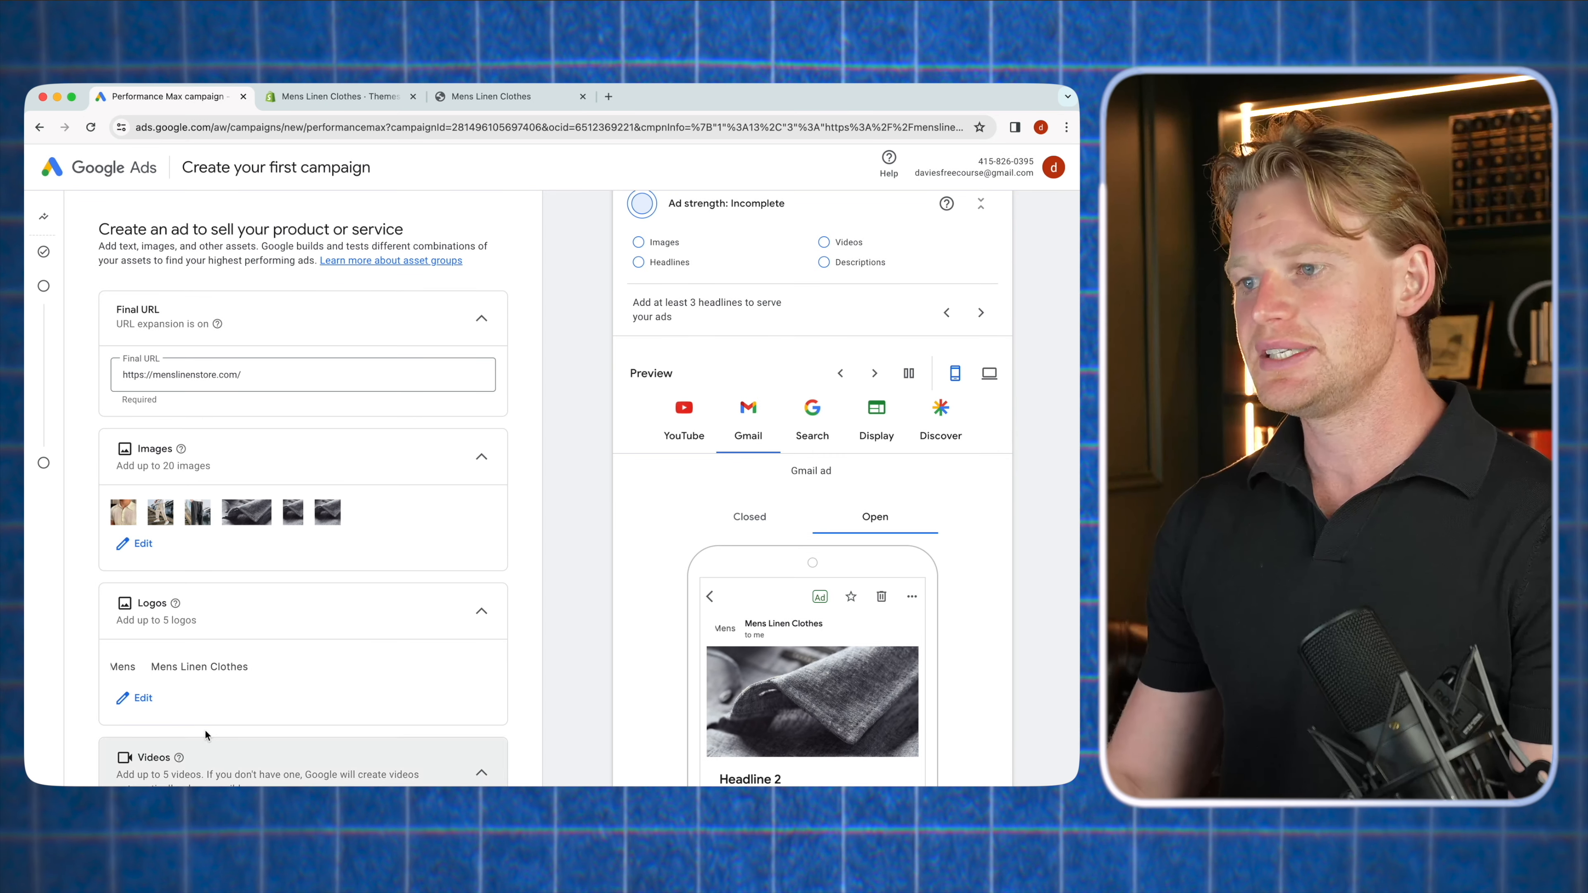
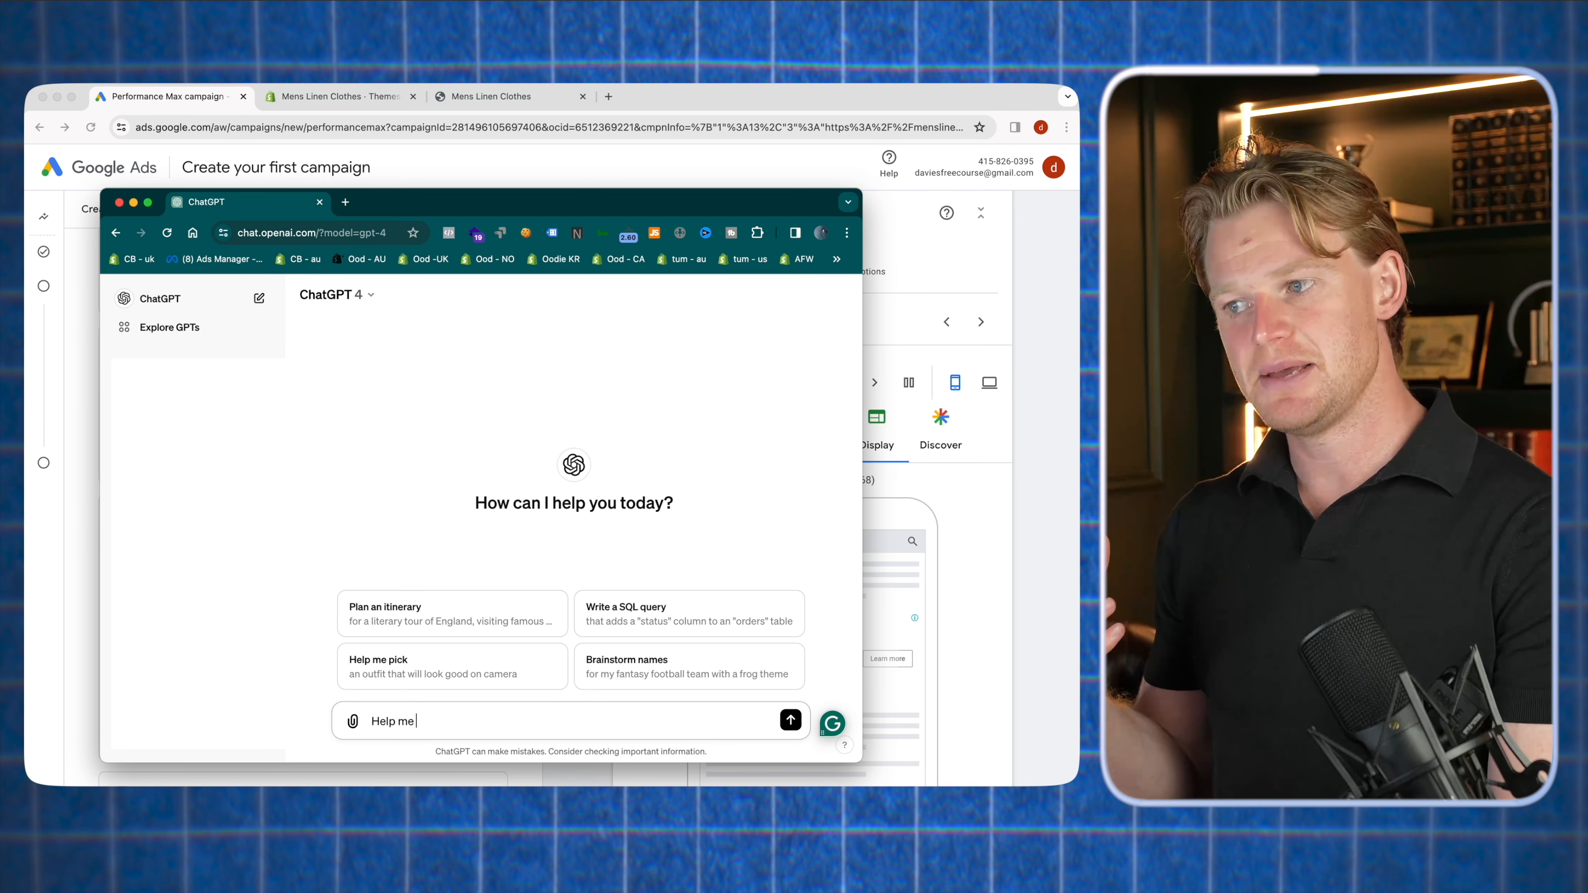
type("create 15 short headlines for my google ad accou")
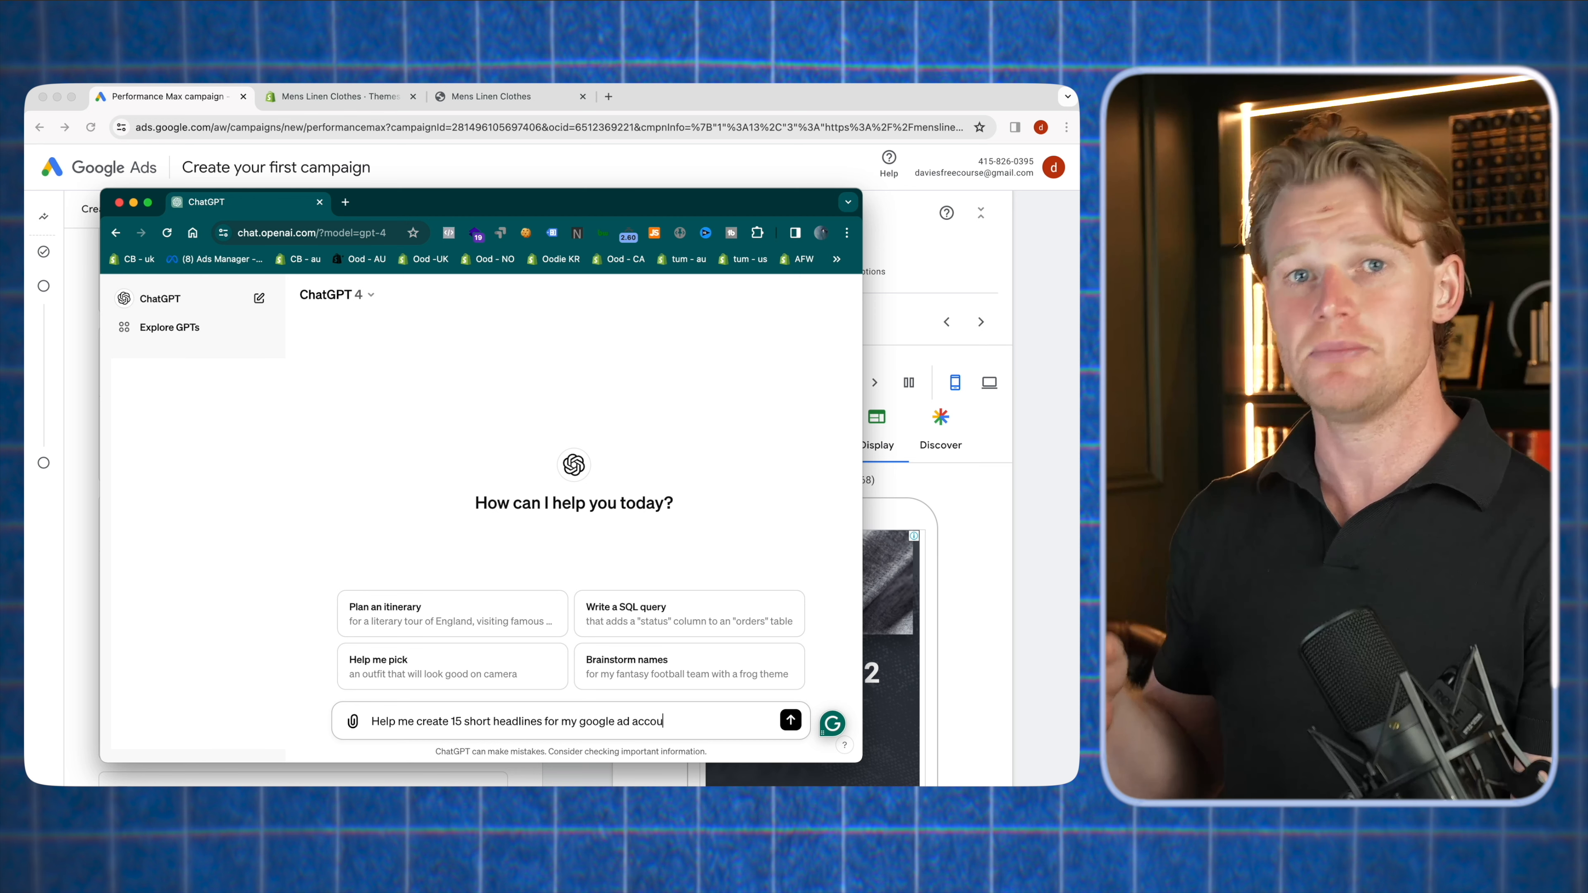
type("help me sell me")
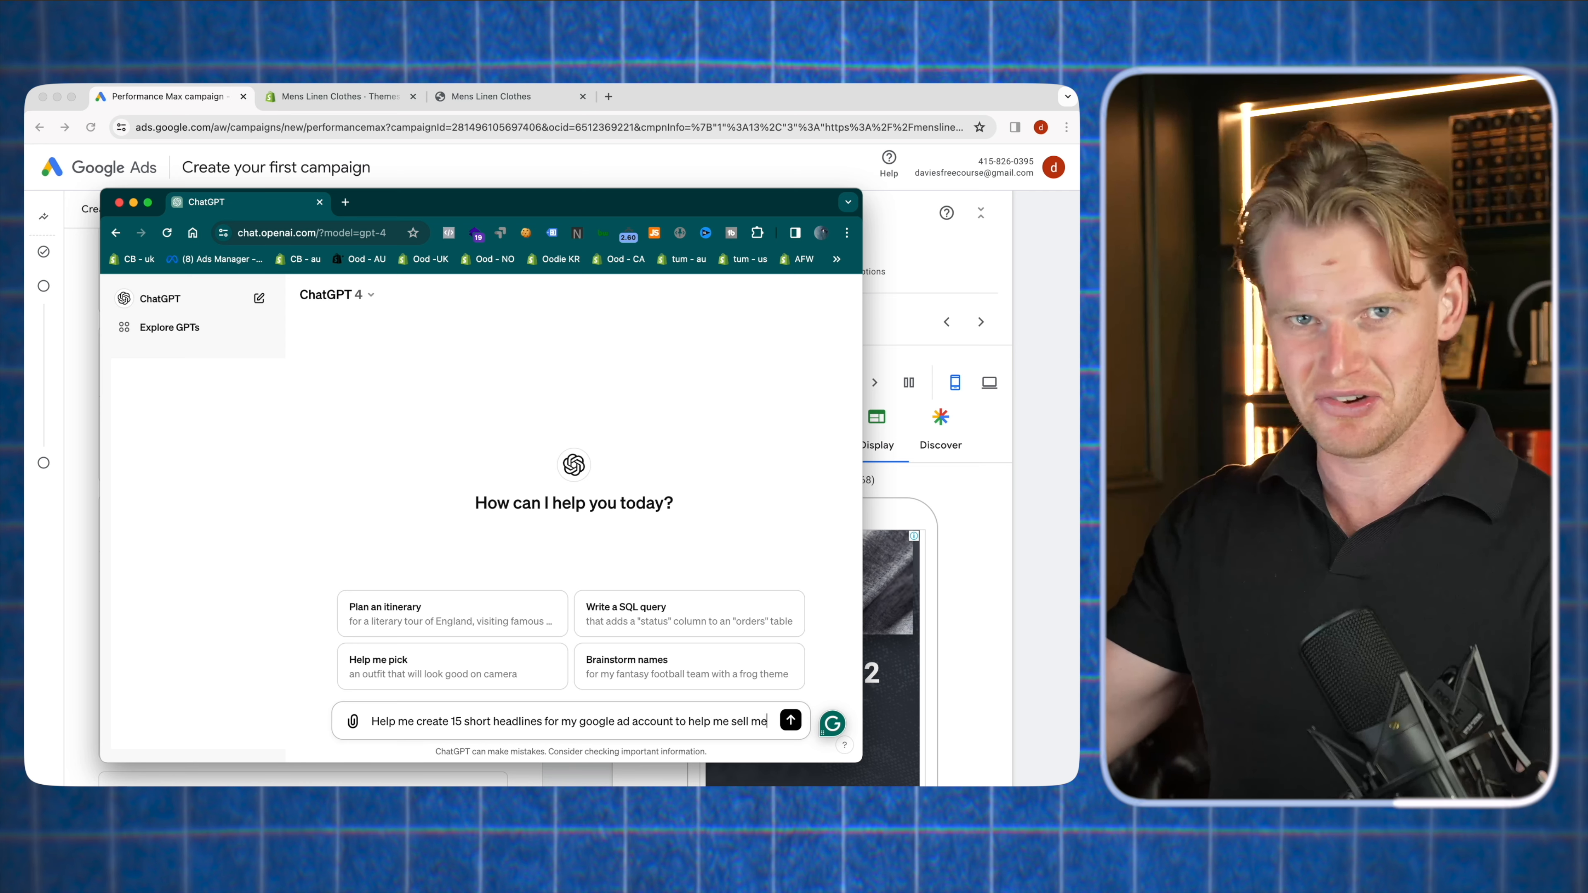
type("ns l")
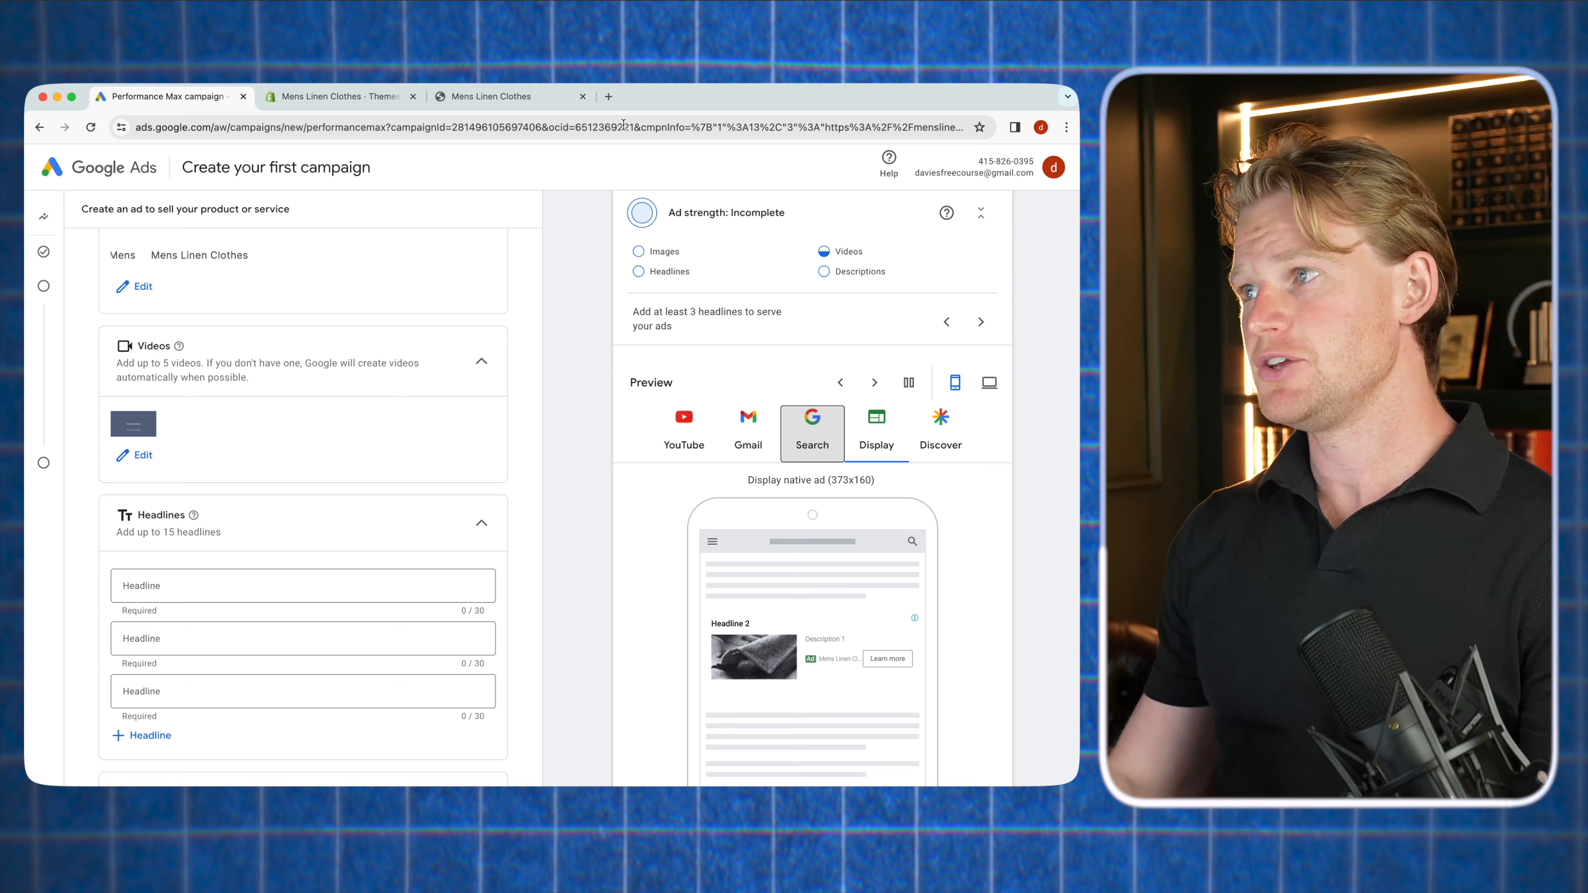
Open Google in a new tab, search for "mens linen clothing", and examine the titles and descriptions of the sponsored results
left_click(609, 97)
type("goo")
key("Return")
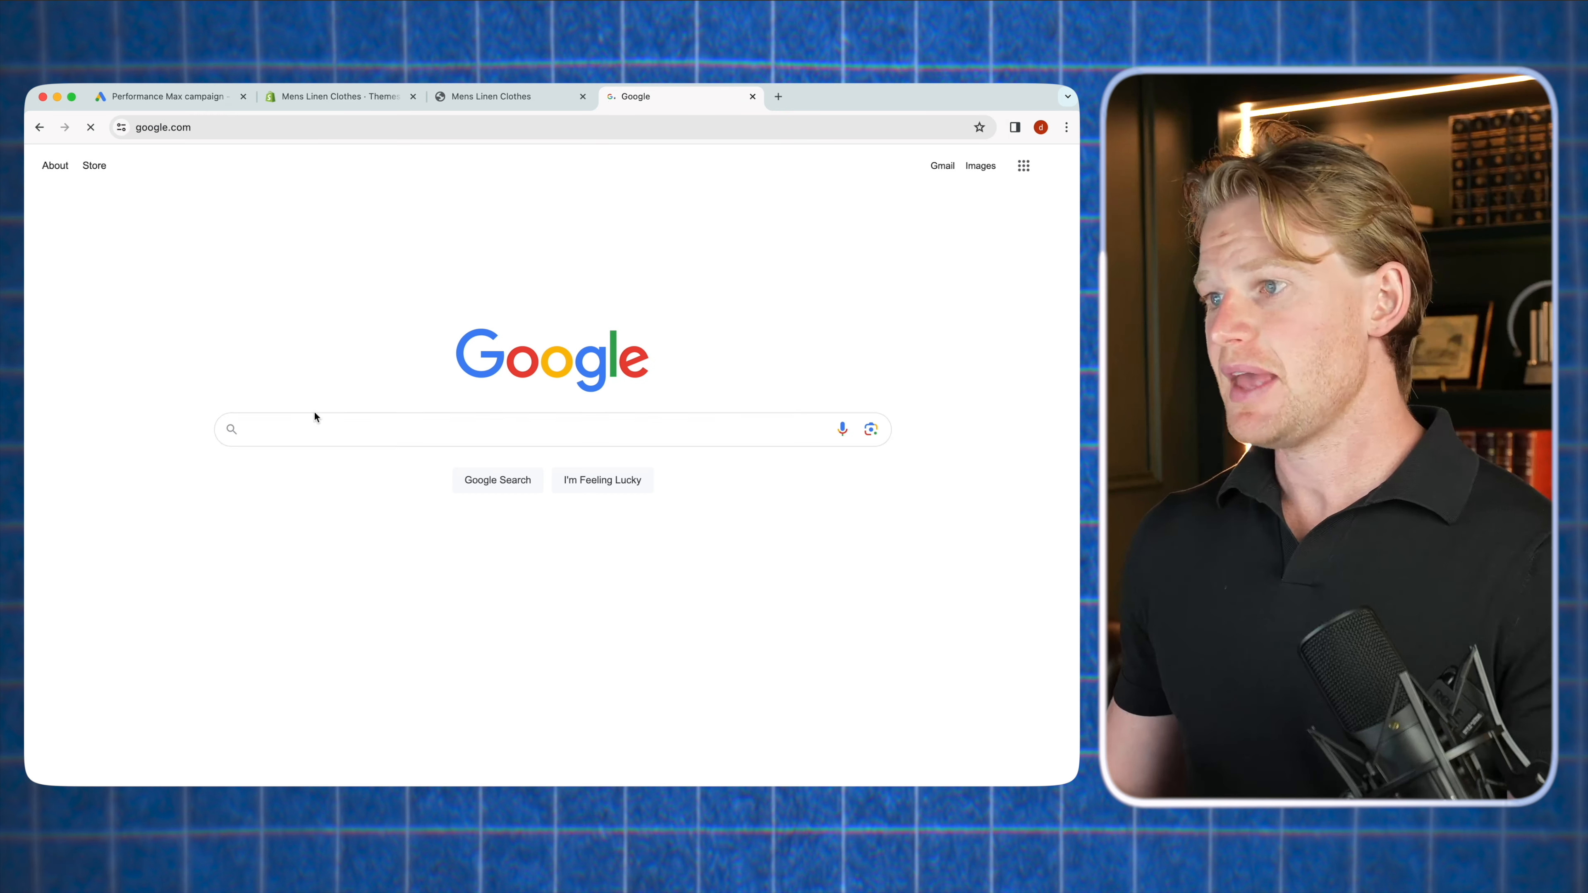
left_click(314, 418)
type("mens linen ")
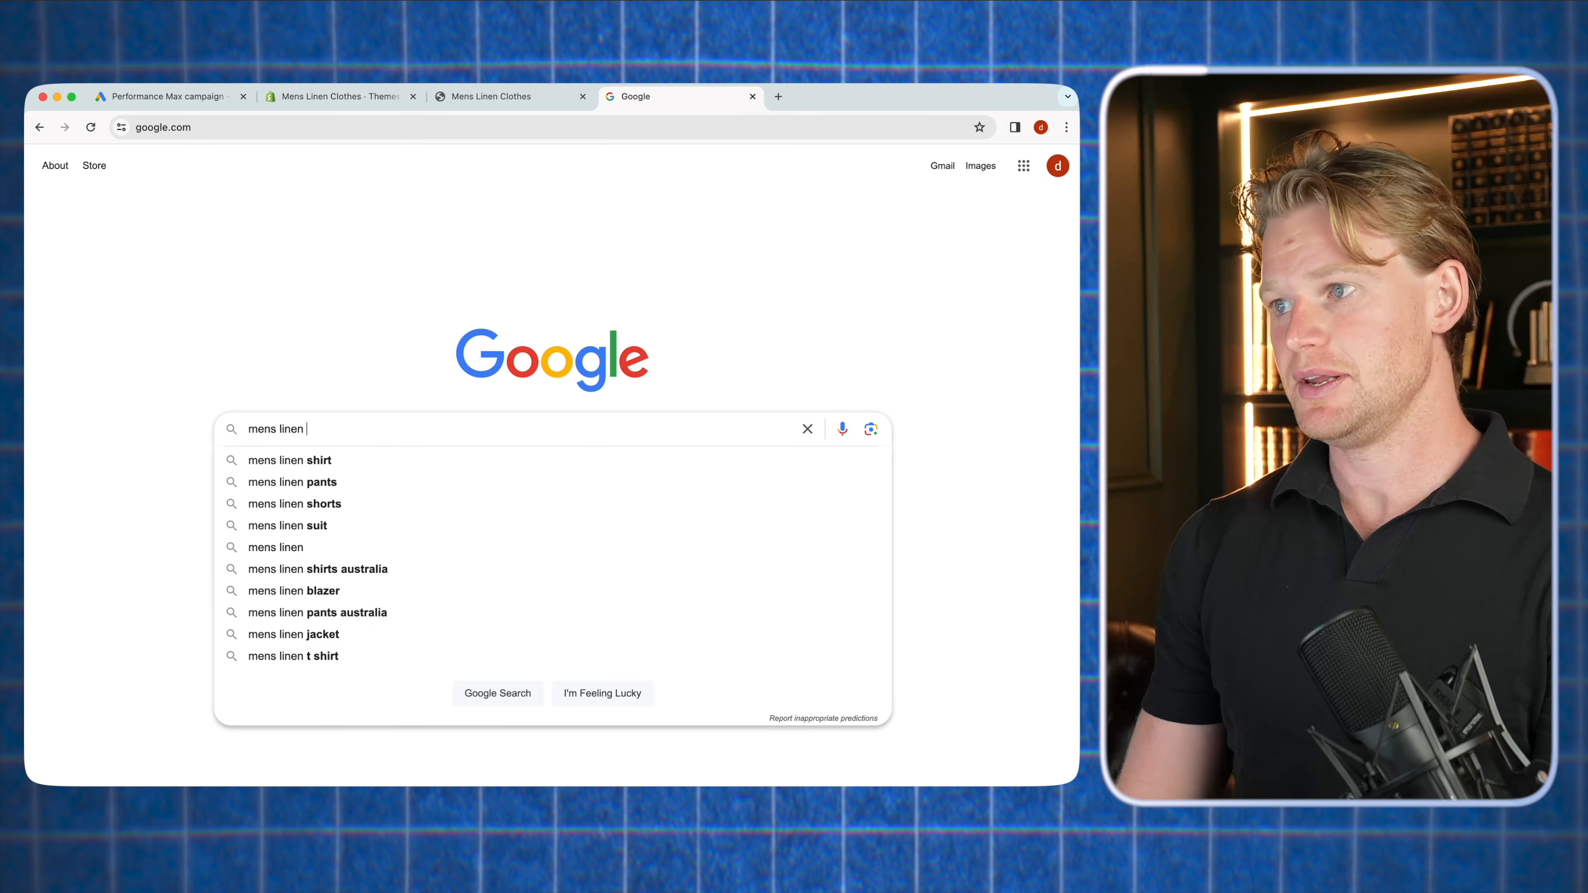
type("clothing")
key("Return")
scroll(205, 705, "down", 5)
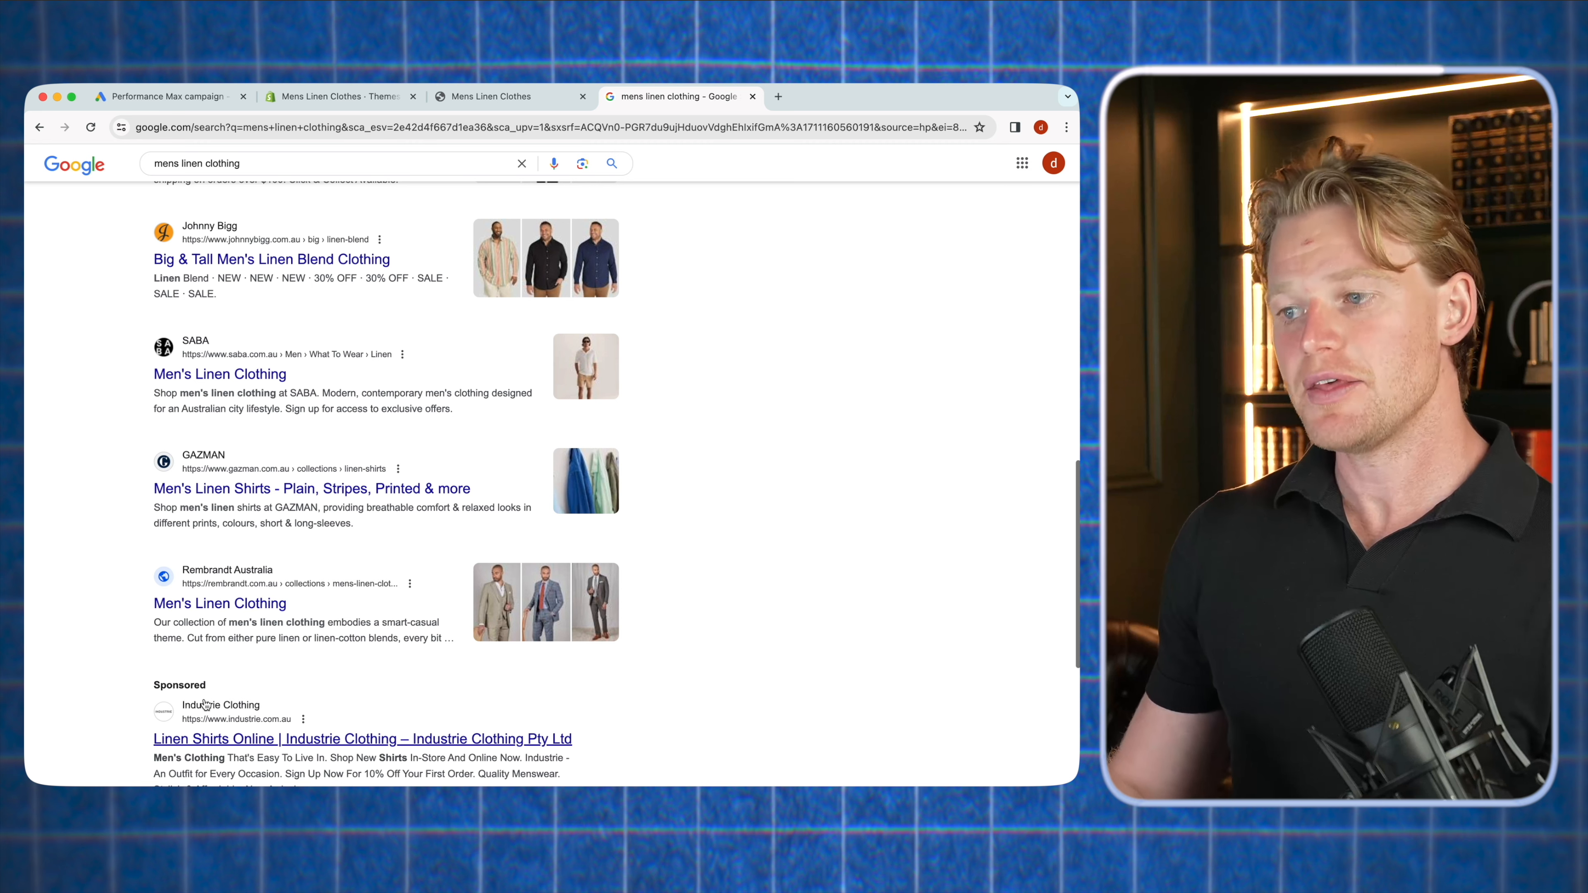
scroll(145, 770, "down", 1)
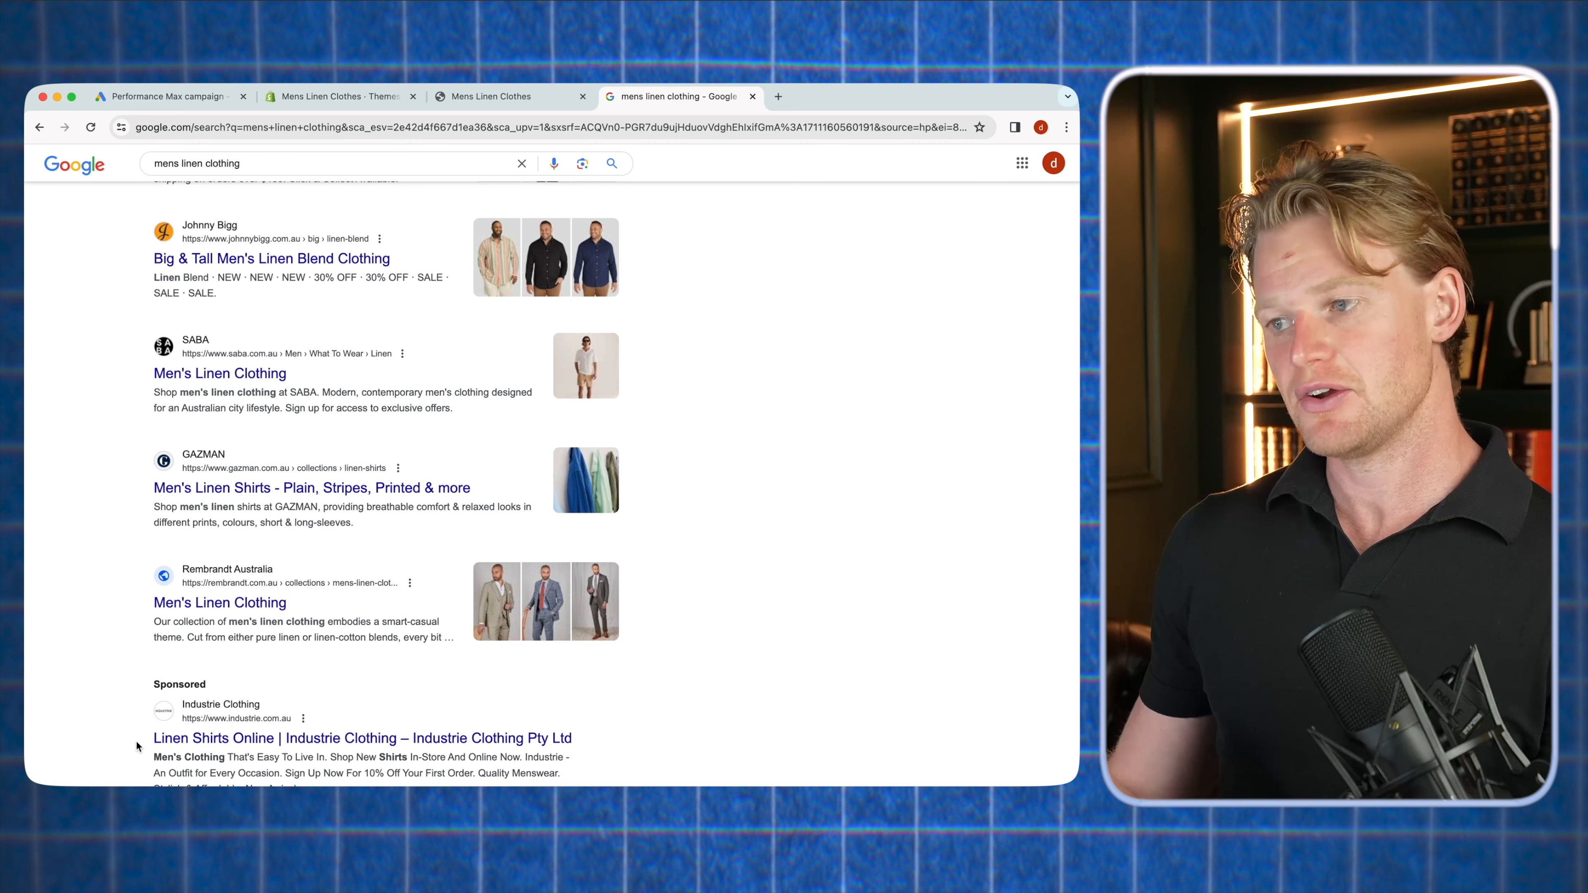
left_click_drag(146, 747, 265, 744)
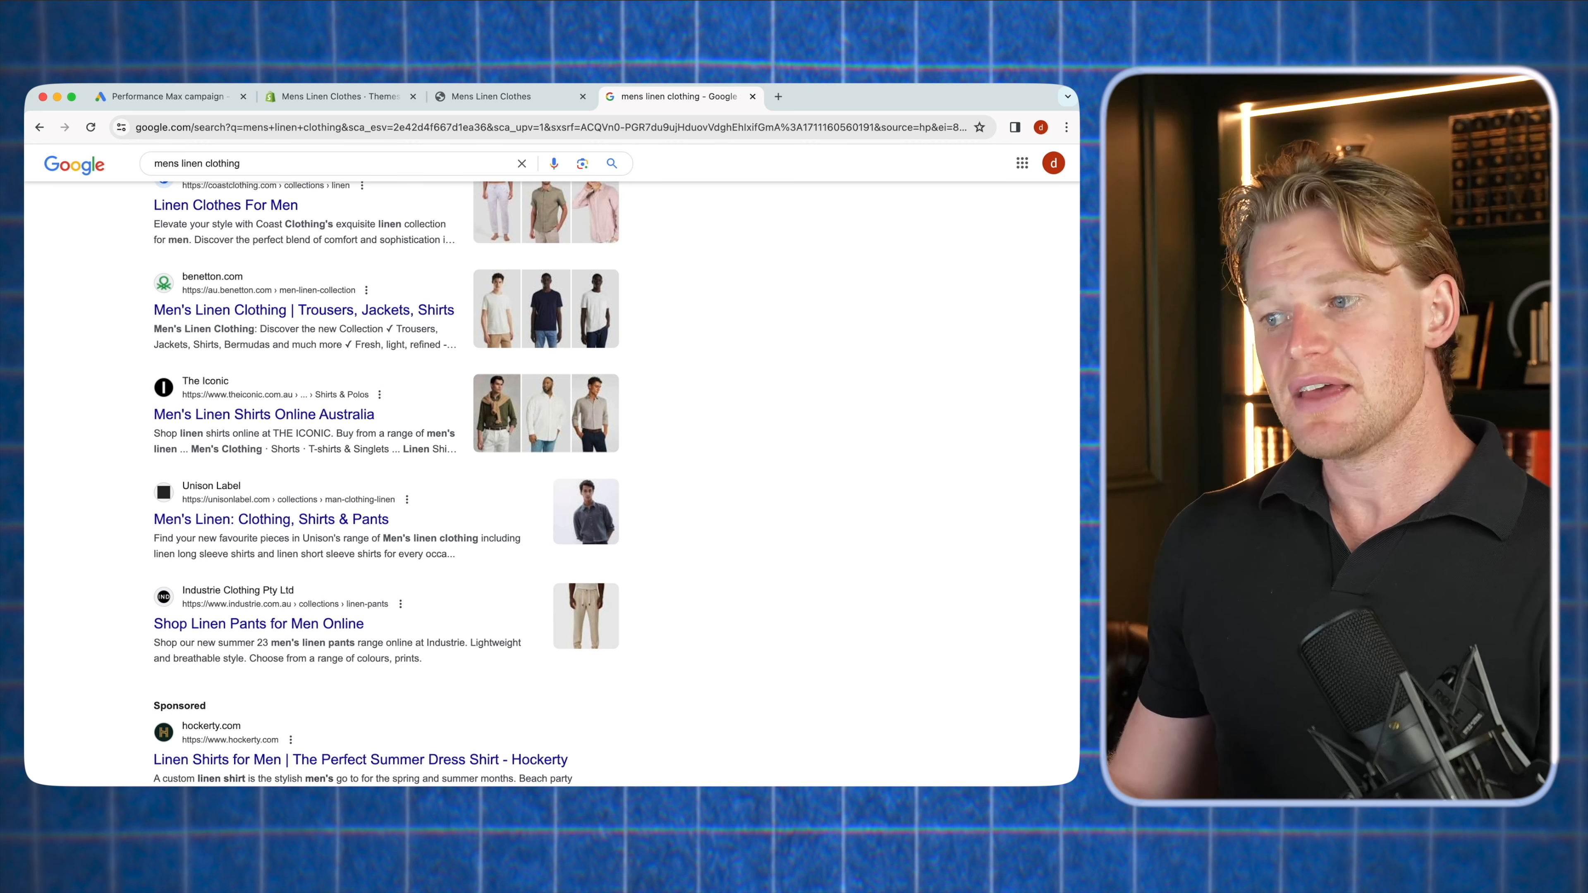
scroll(388, 482, "down", 15)
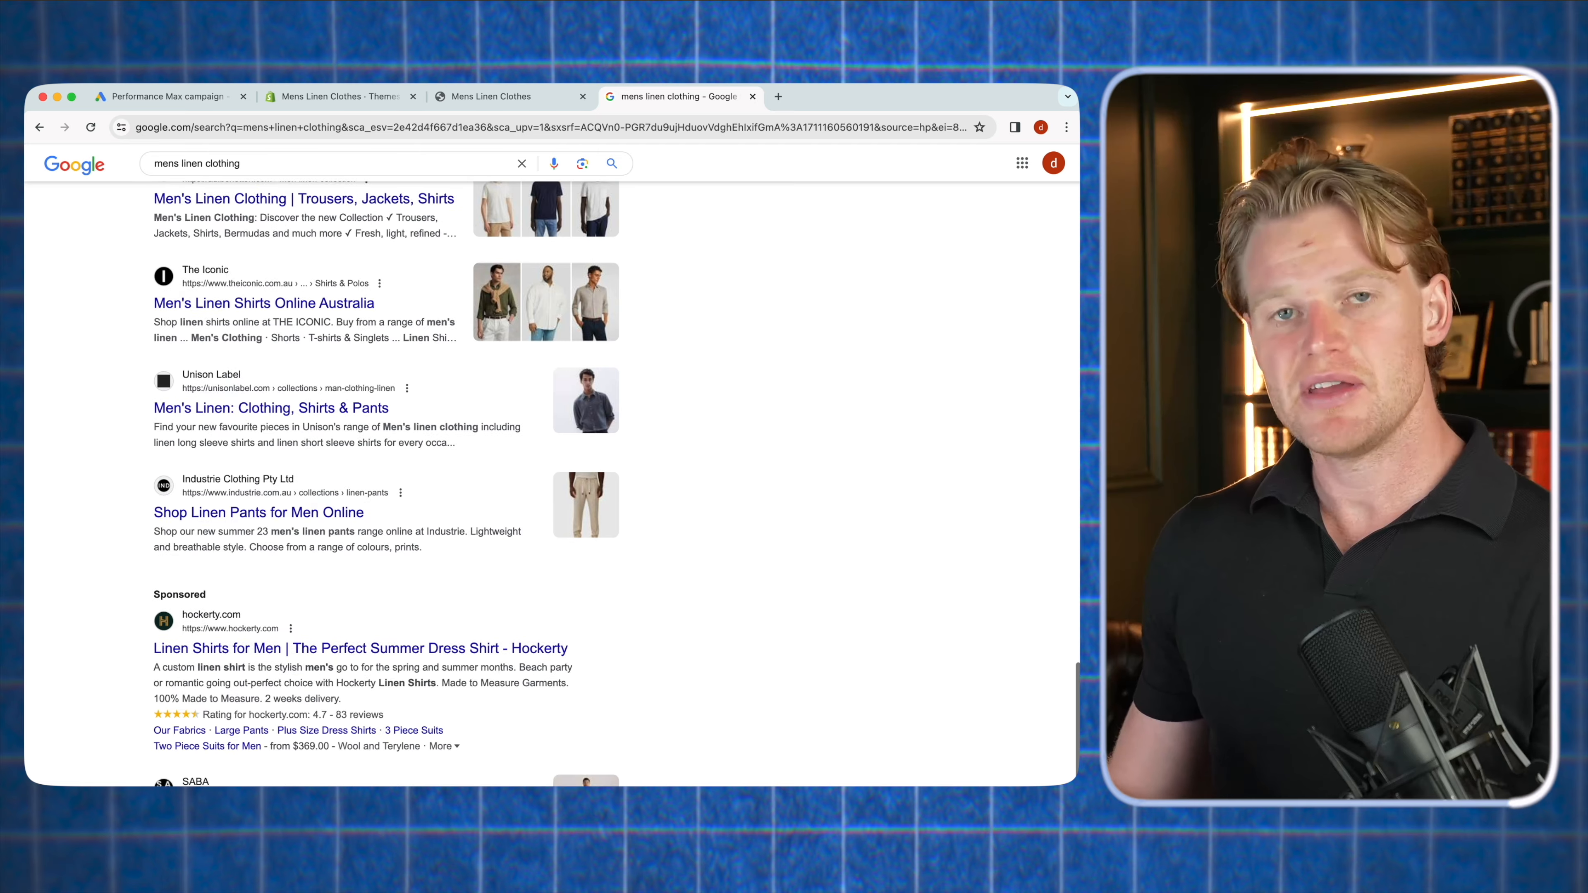
scroll(387, 482, "down", 1)
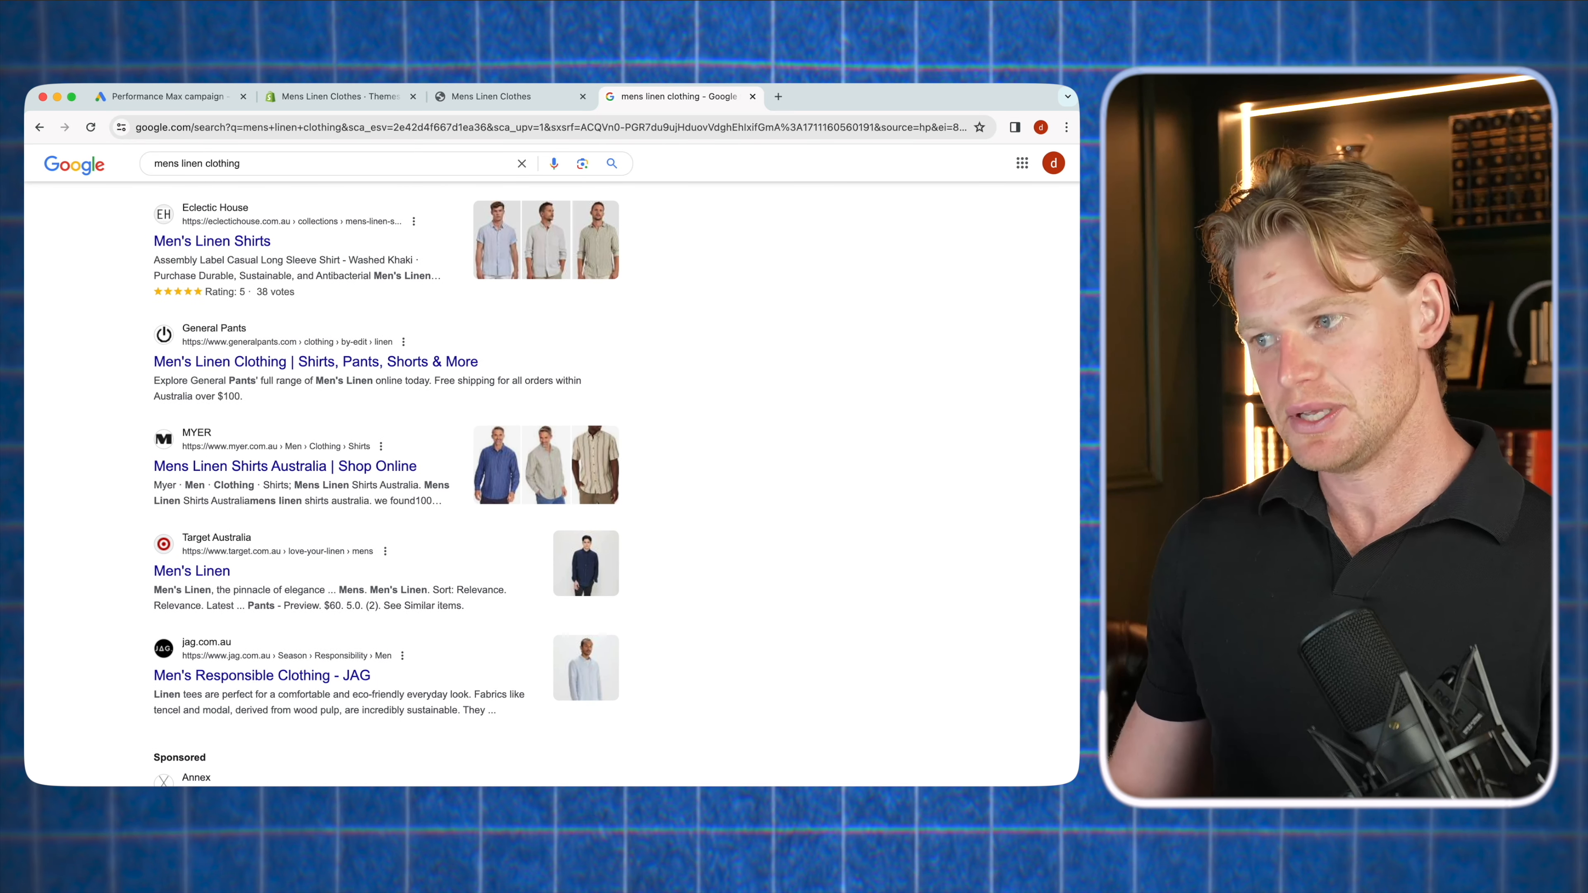
Search Google for "womens gym clothing" and look through the sponsored and organic results
scroll(388, 482, "up", 20)
left_click_drag(259, 178, 139, 179)
type("w")
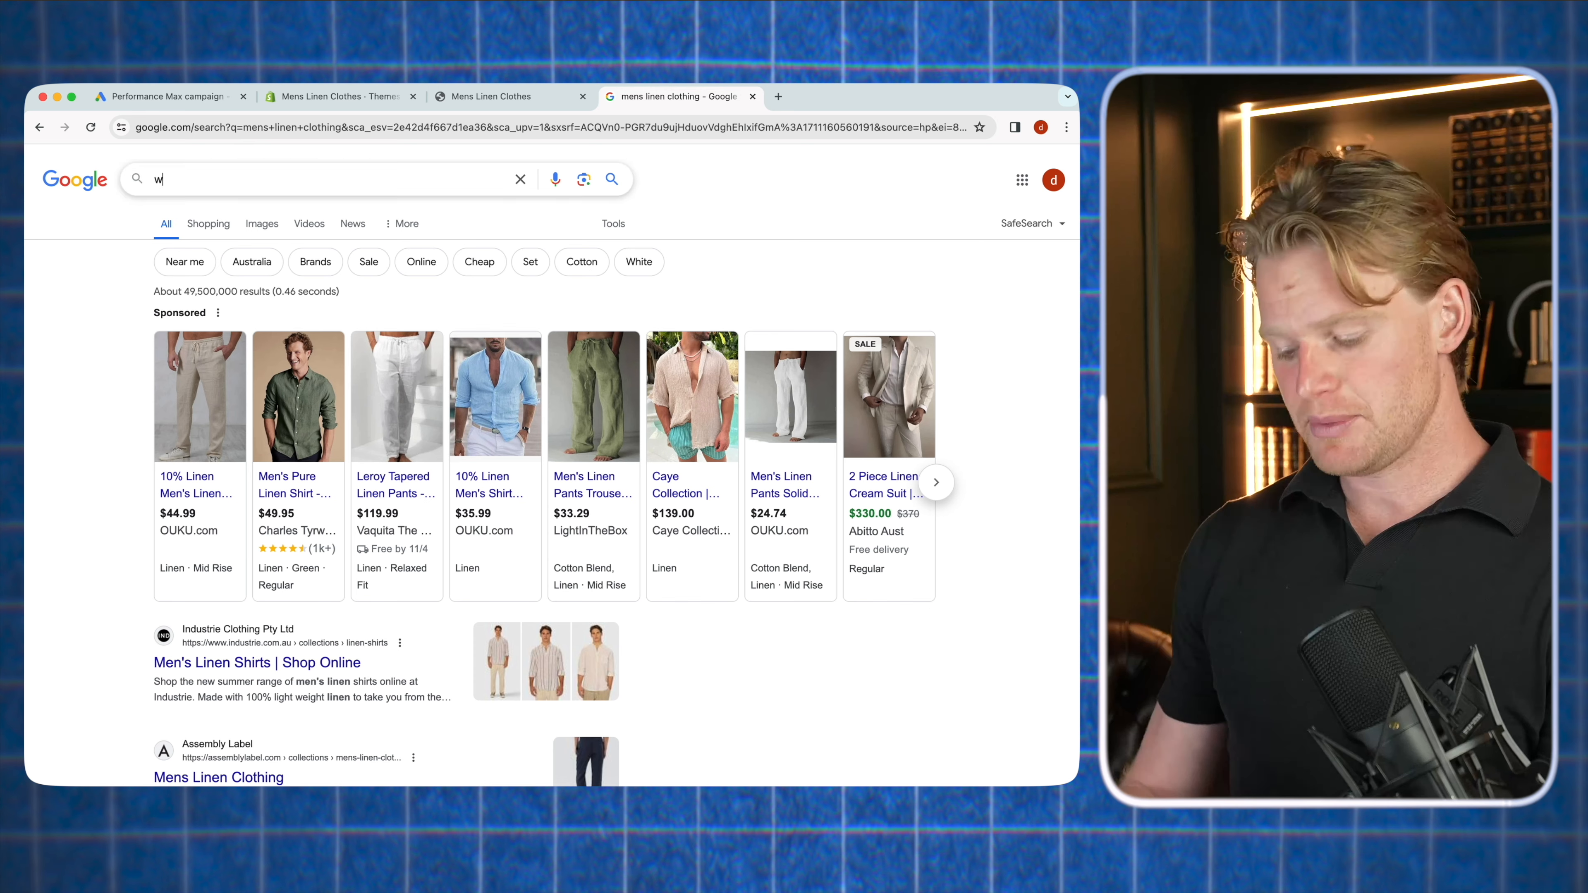
type("omens gym clothing")
key("Return")
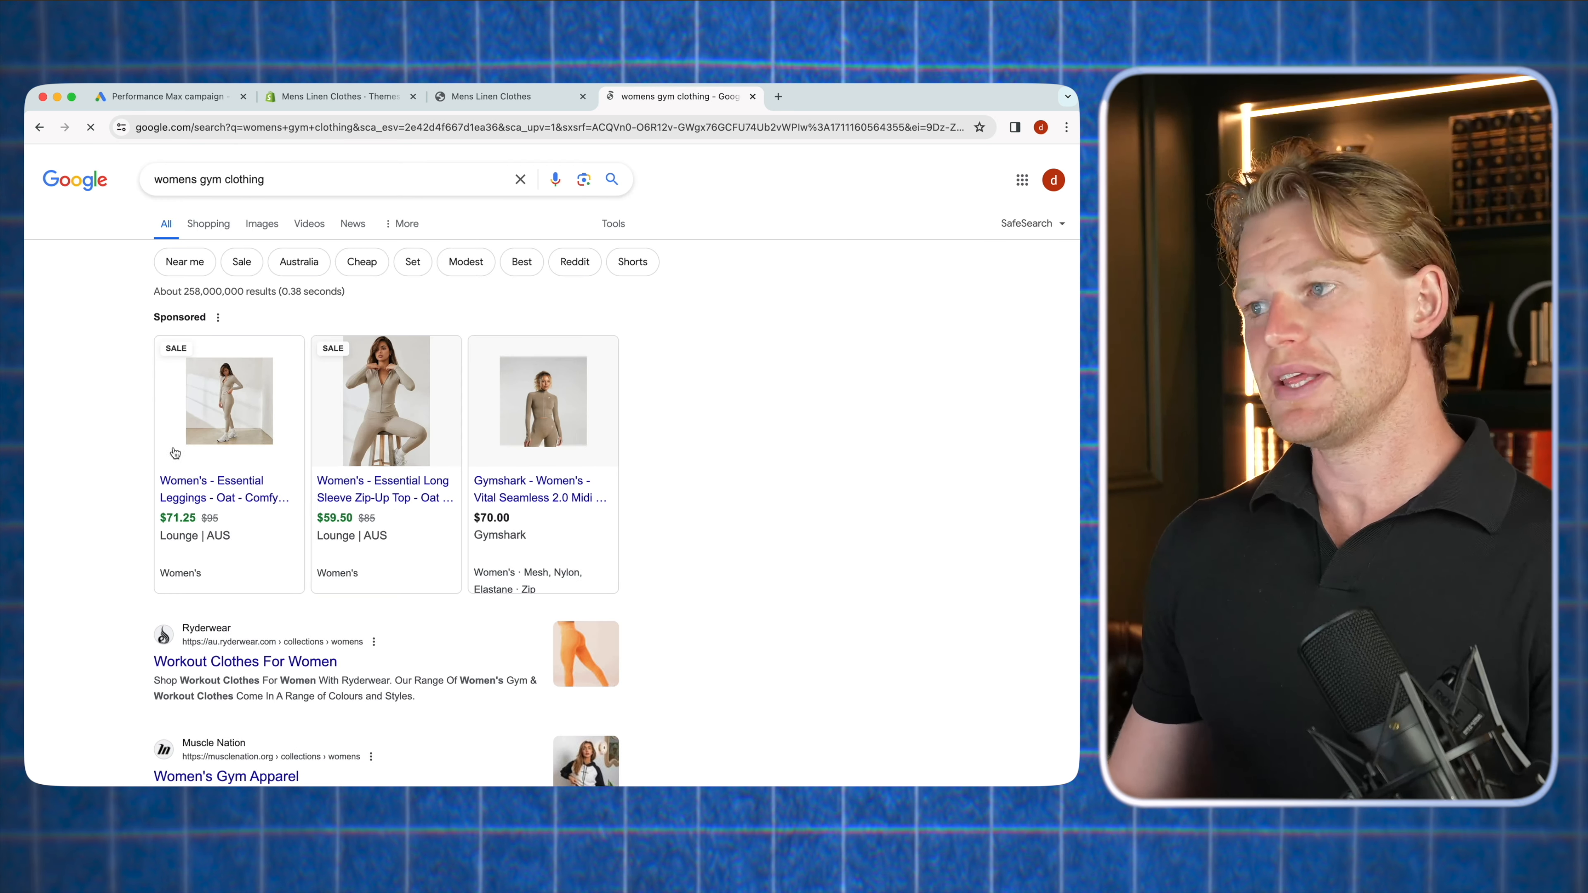
scroll(119, 546, "down", 20)
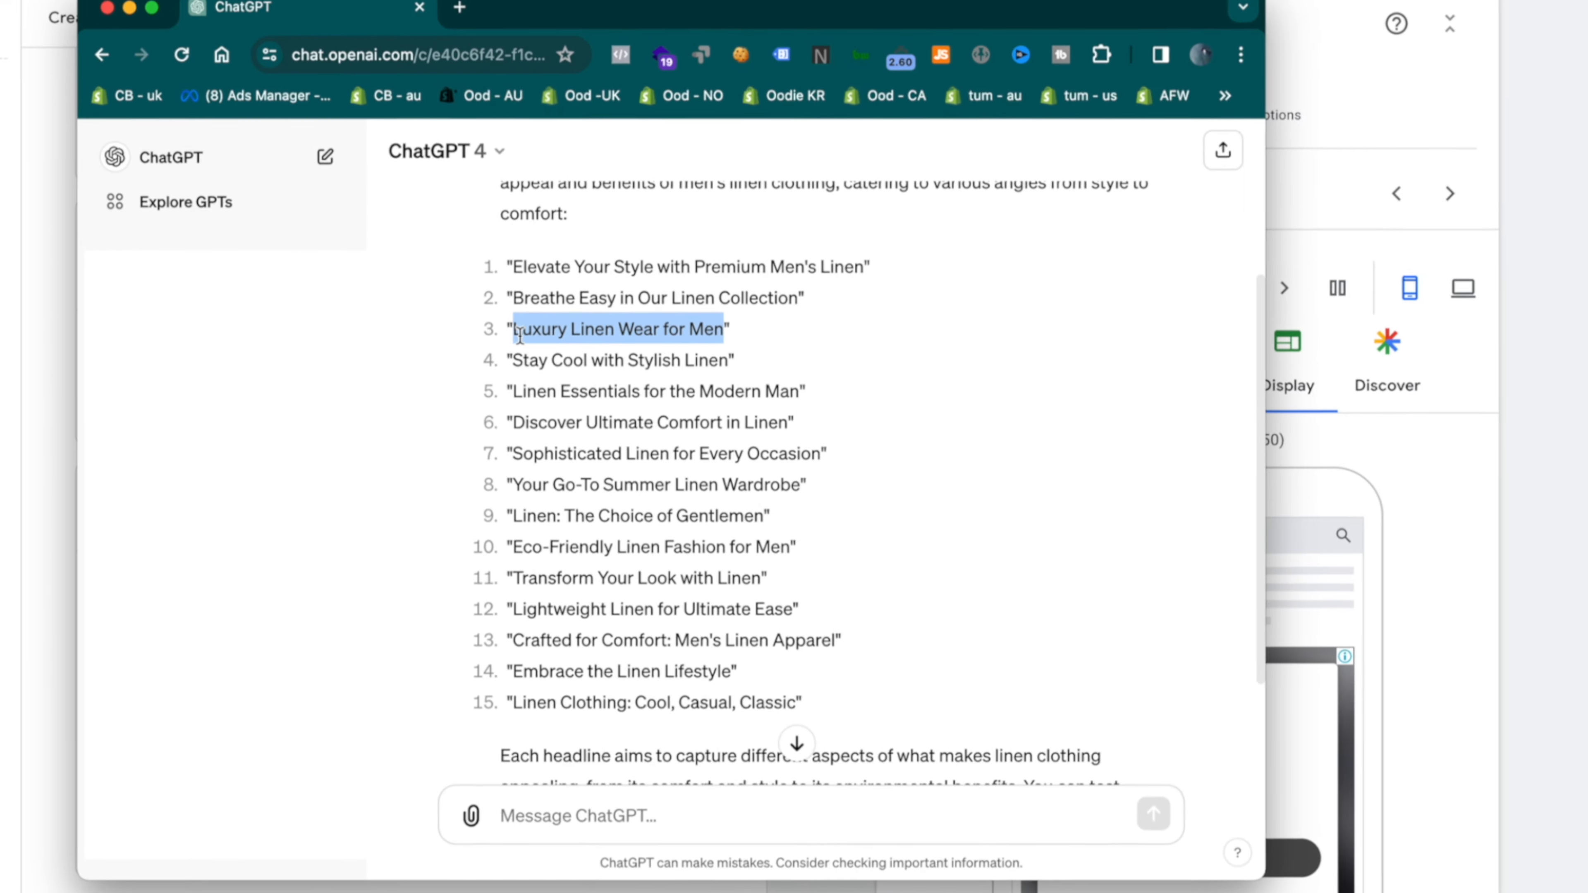
Return to Google Ads and enter the three required headlines "Luxury Linen Wear for Men", "Mens Linen Clothes" and "Premium Linen Shirts"
key("super+grave")
left_click(291, 607)
type("Luxury Linen Wear for Men")
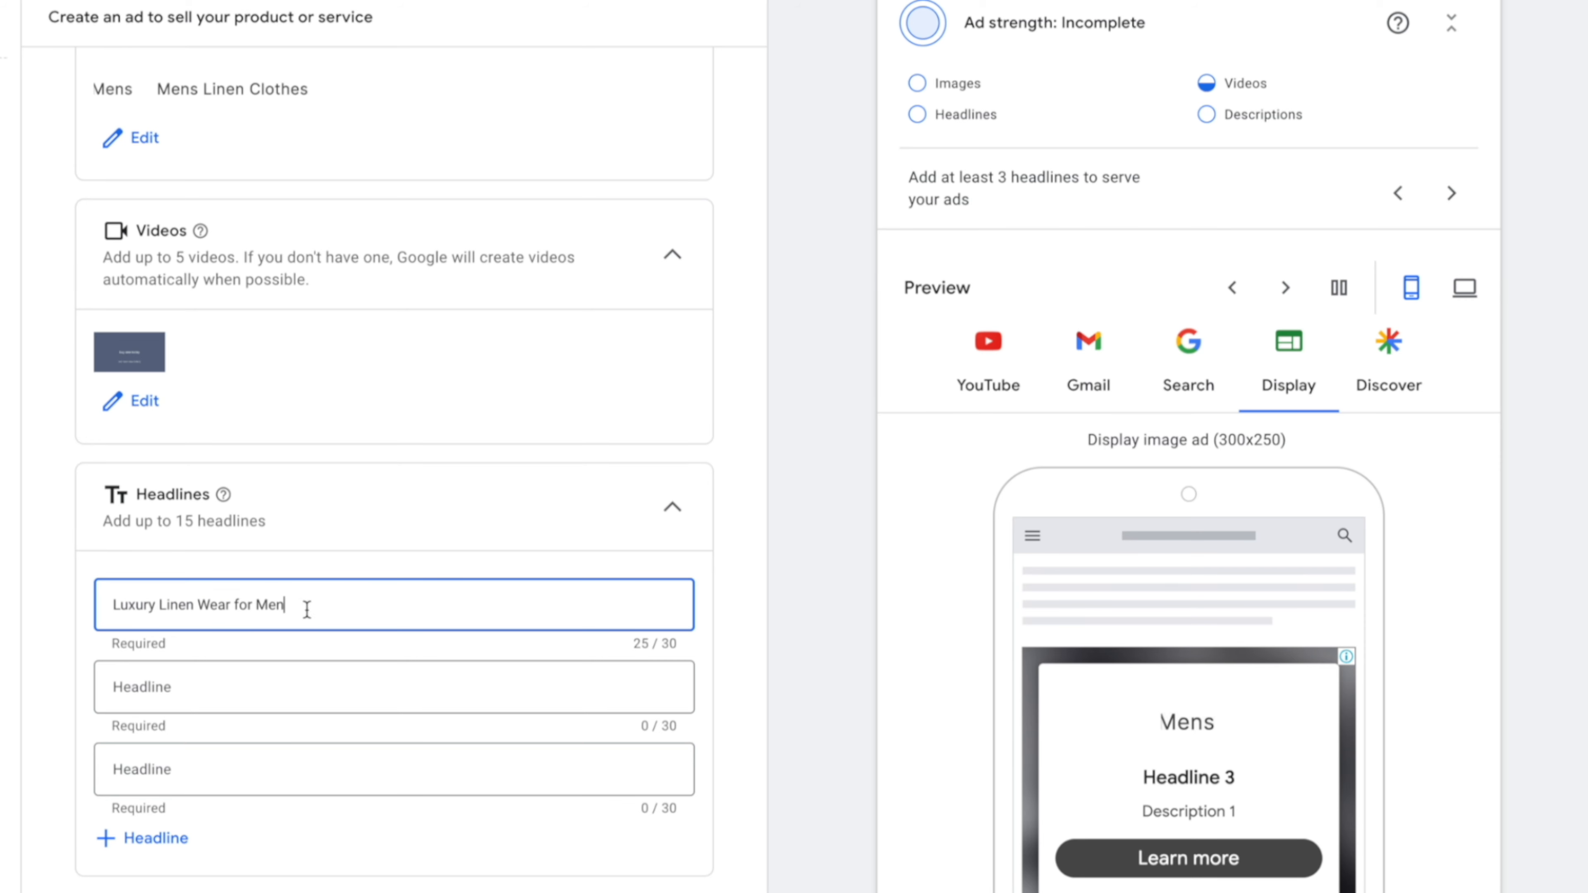
left_click(318, 682)
type("M")
scroll(318, 682, "down", 4)
key("Return")
key("Tab")
type("Premium Linen Shirts")
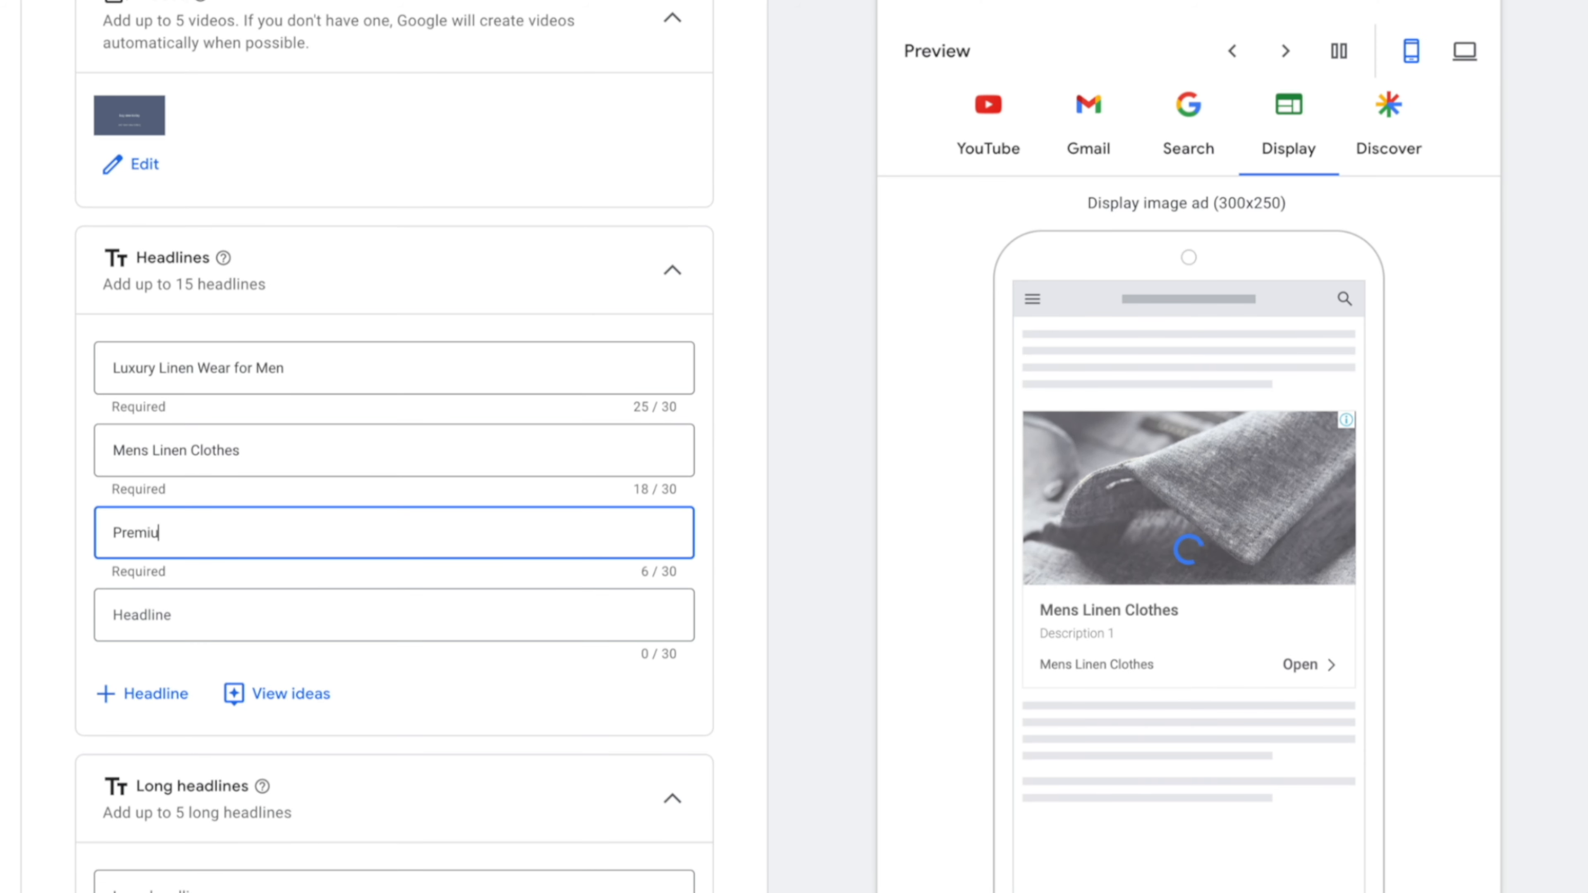
Add two more headlines, "Australia's Best Linen Clothes" and "Luxury linen shirts"
key("Tab")
type("Australia's Best Linen Clothes")
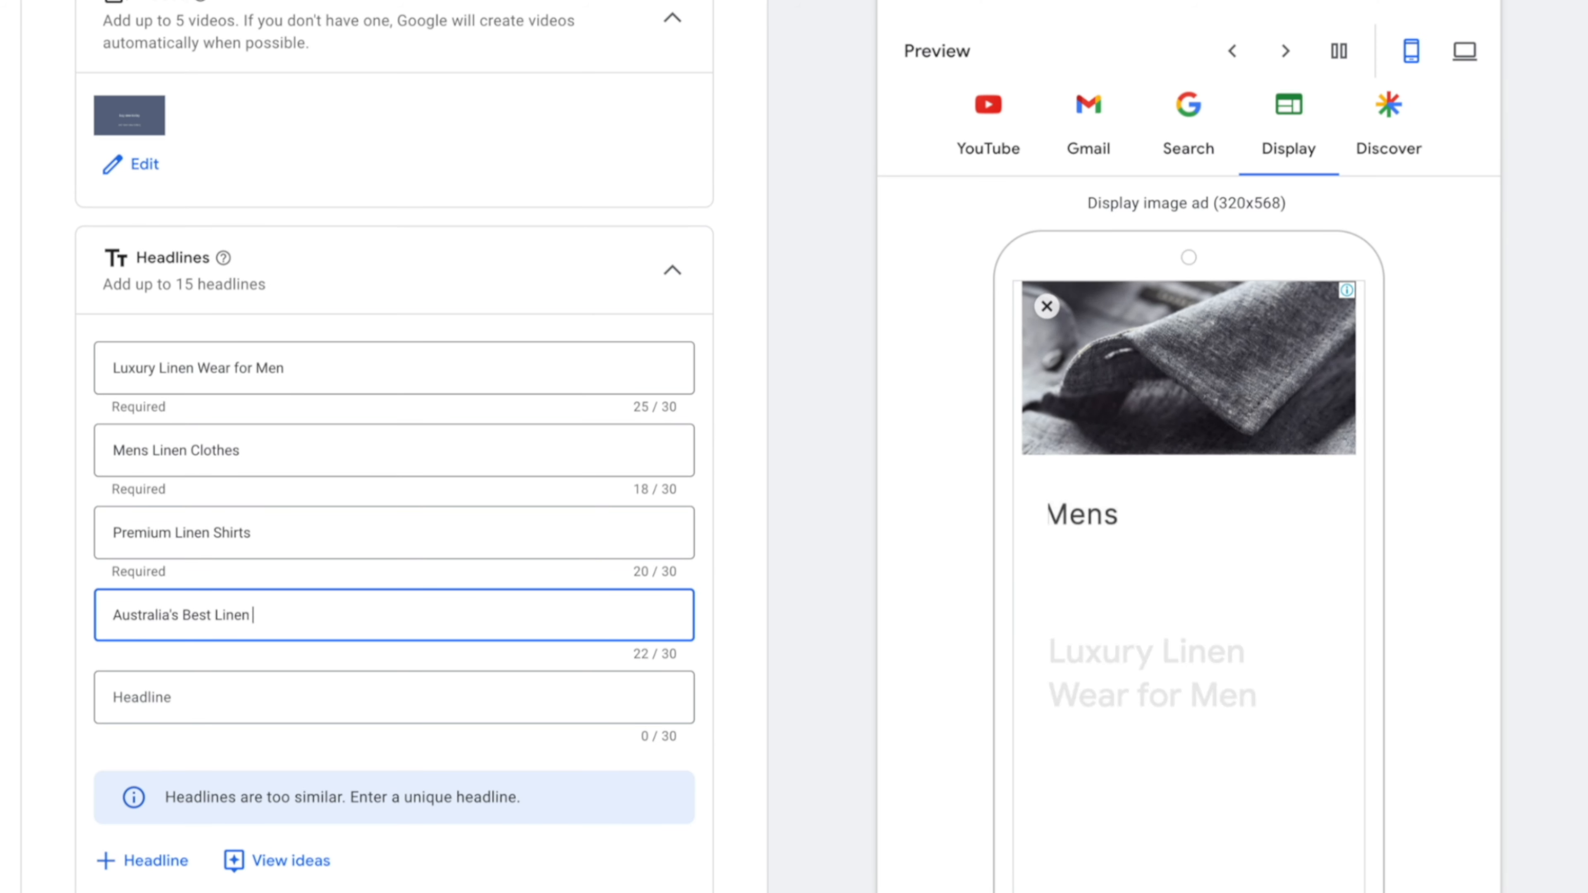
scroll(311, 709, "down", 1)
left_click(316, 667)
type("Luxury linen shirts")
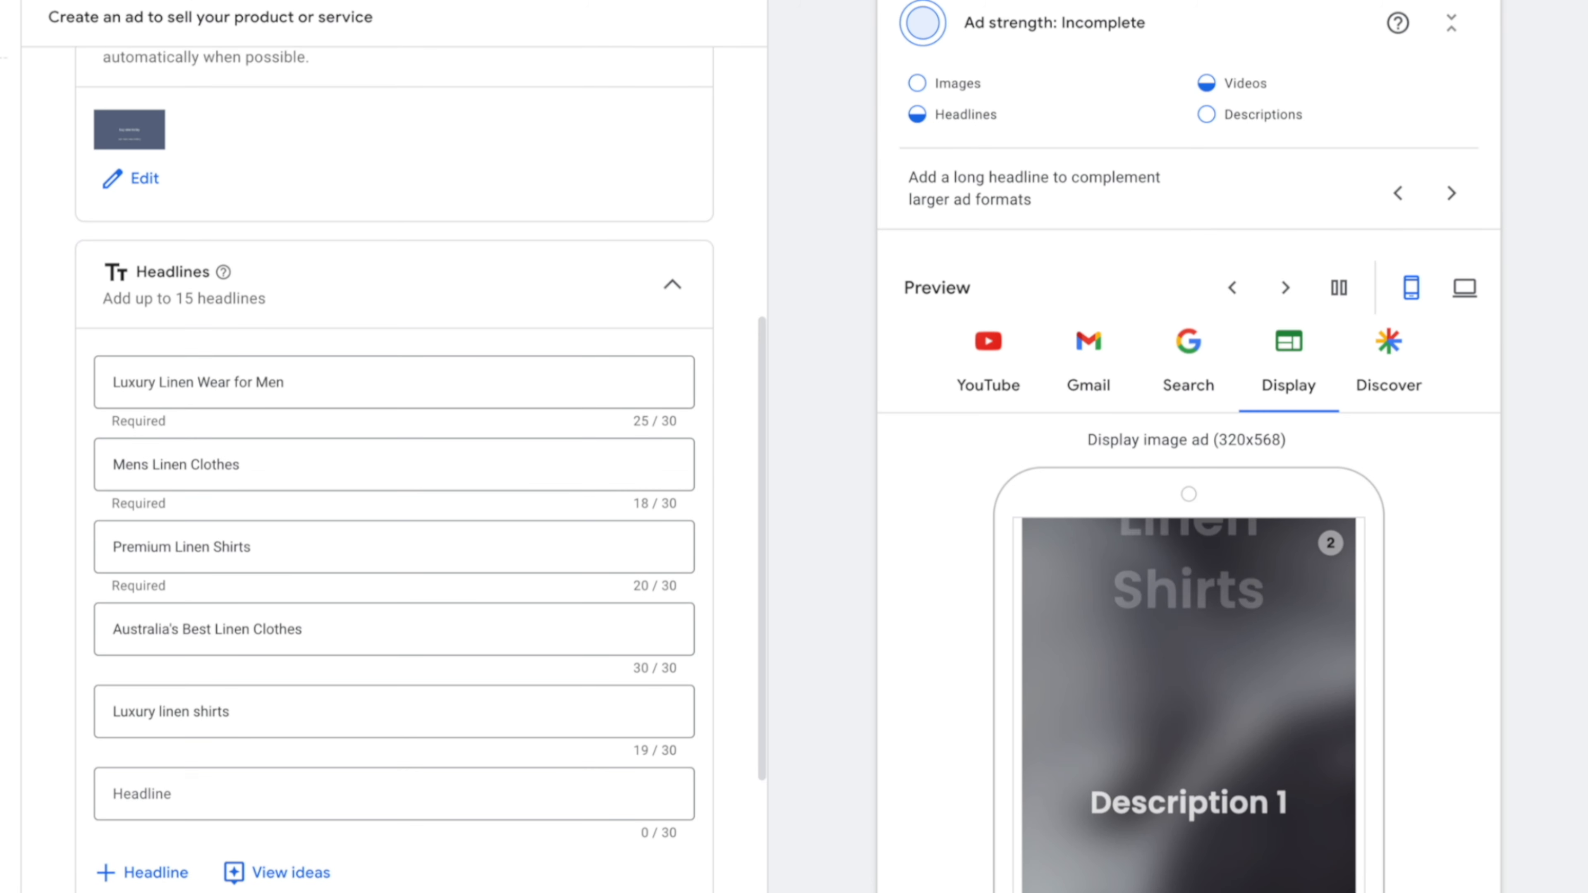
Add the long headlines "Discover the Ultimate in Comfort and Style with Our Premium Men's Linen Collection" and "Australia's Best Linen Shirts For Summer"
scroll(413, 881, "down", 3)
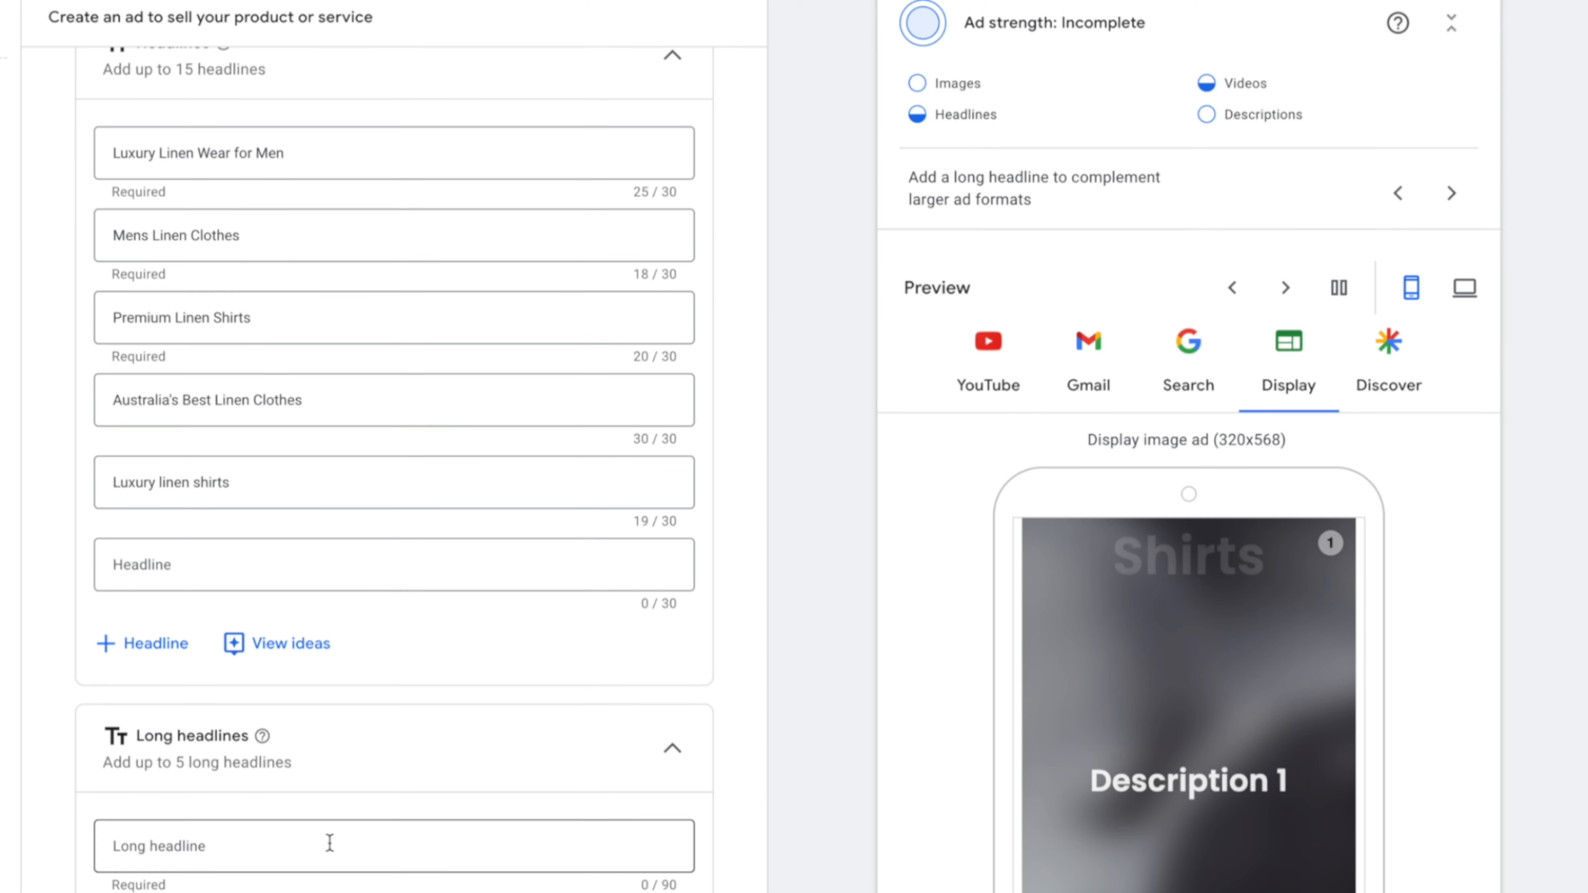
scroll(328, 841, "down", 1)
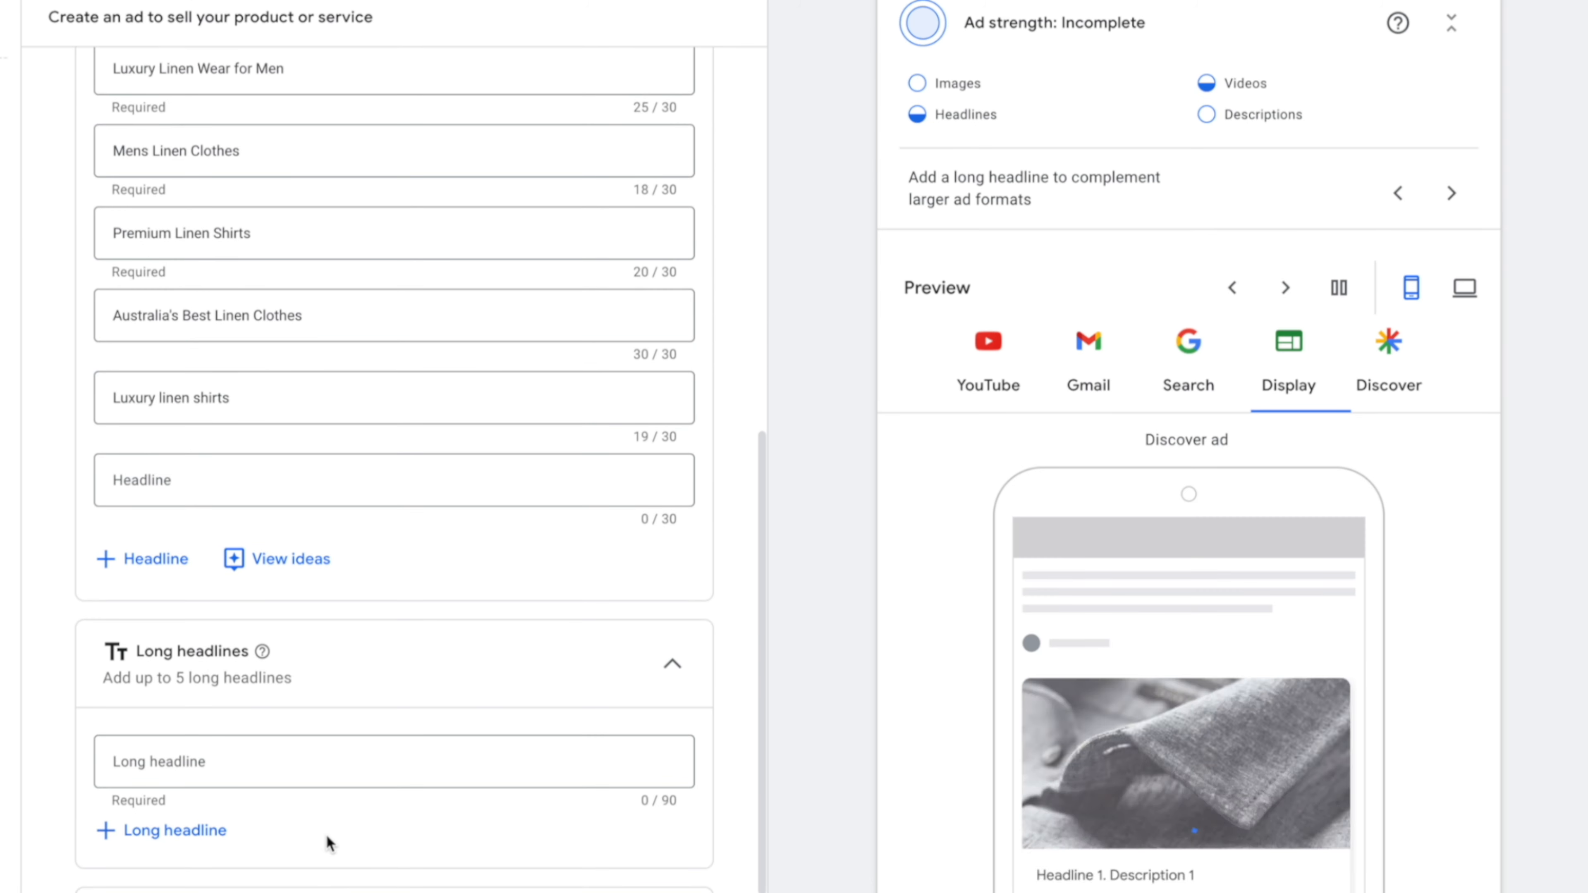
left_click(315, 761)
type("Discover the Ultimate in Comfort and Style with Our Premium Men's Linen Collection")
scroll(375, 758, "down", 1)
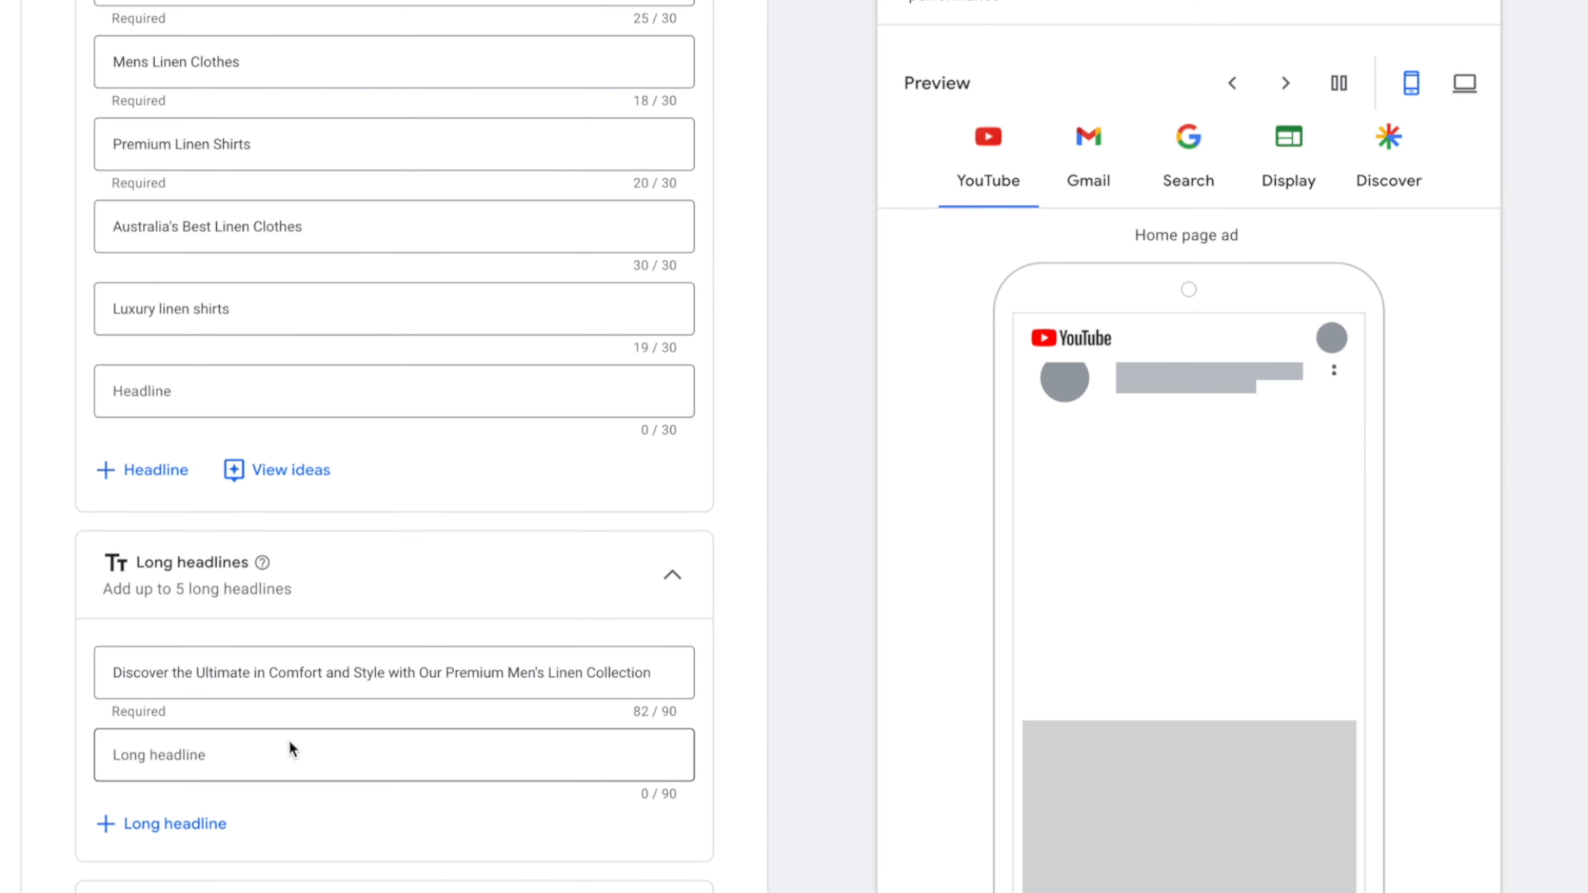
left_click(354, 755)
type("Australia's Best Linen Shirt")
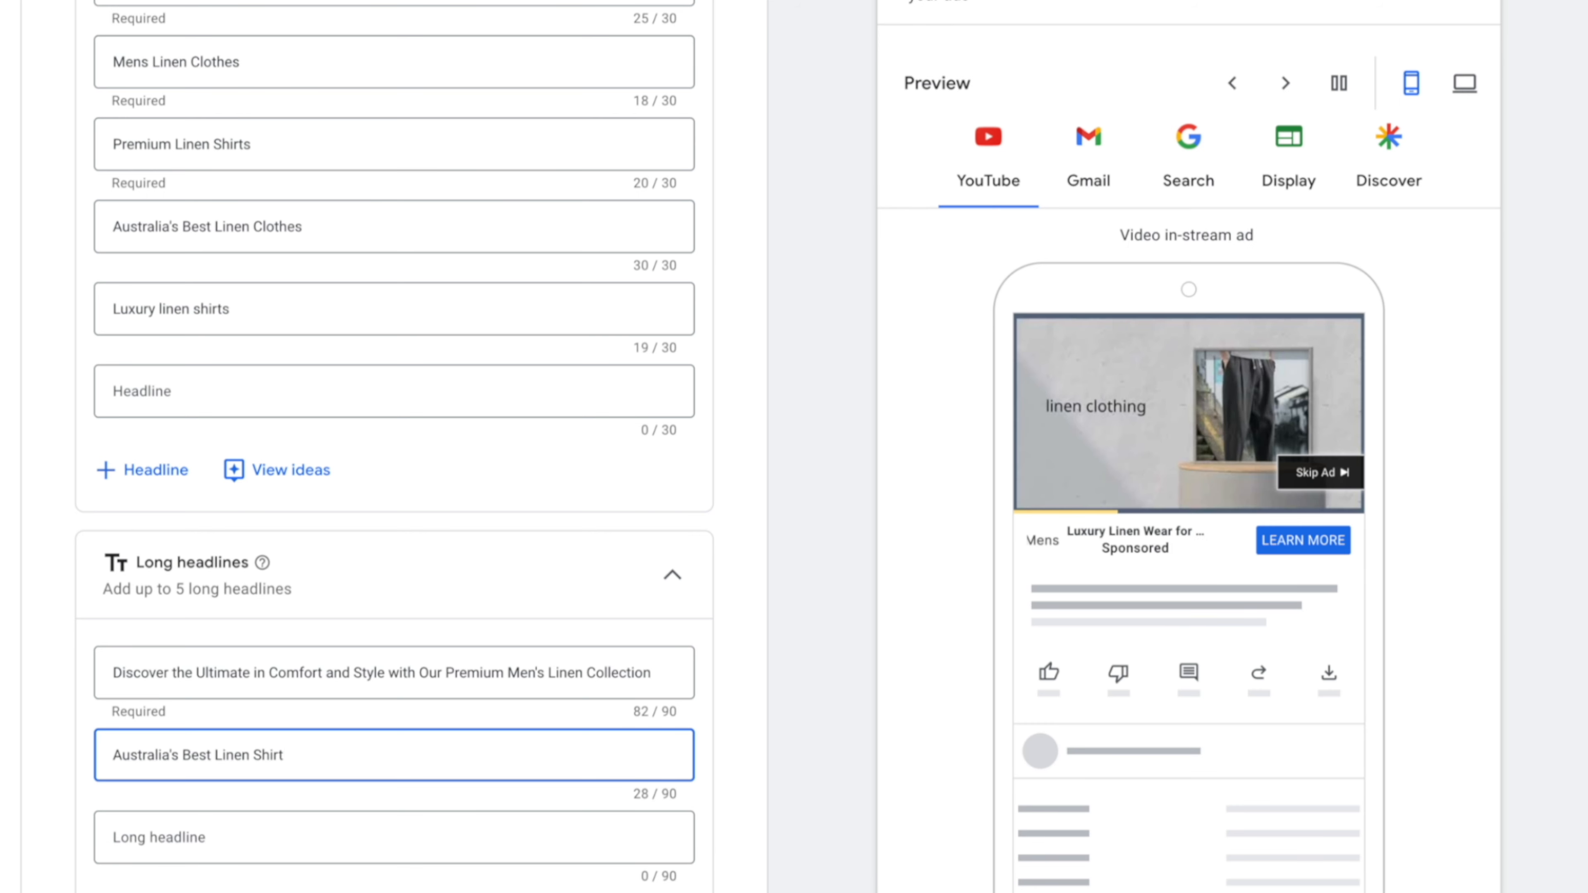
type("s For Summer")
left_click(660, 787)
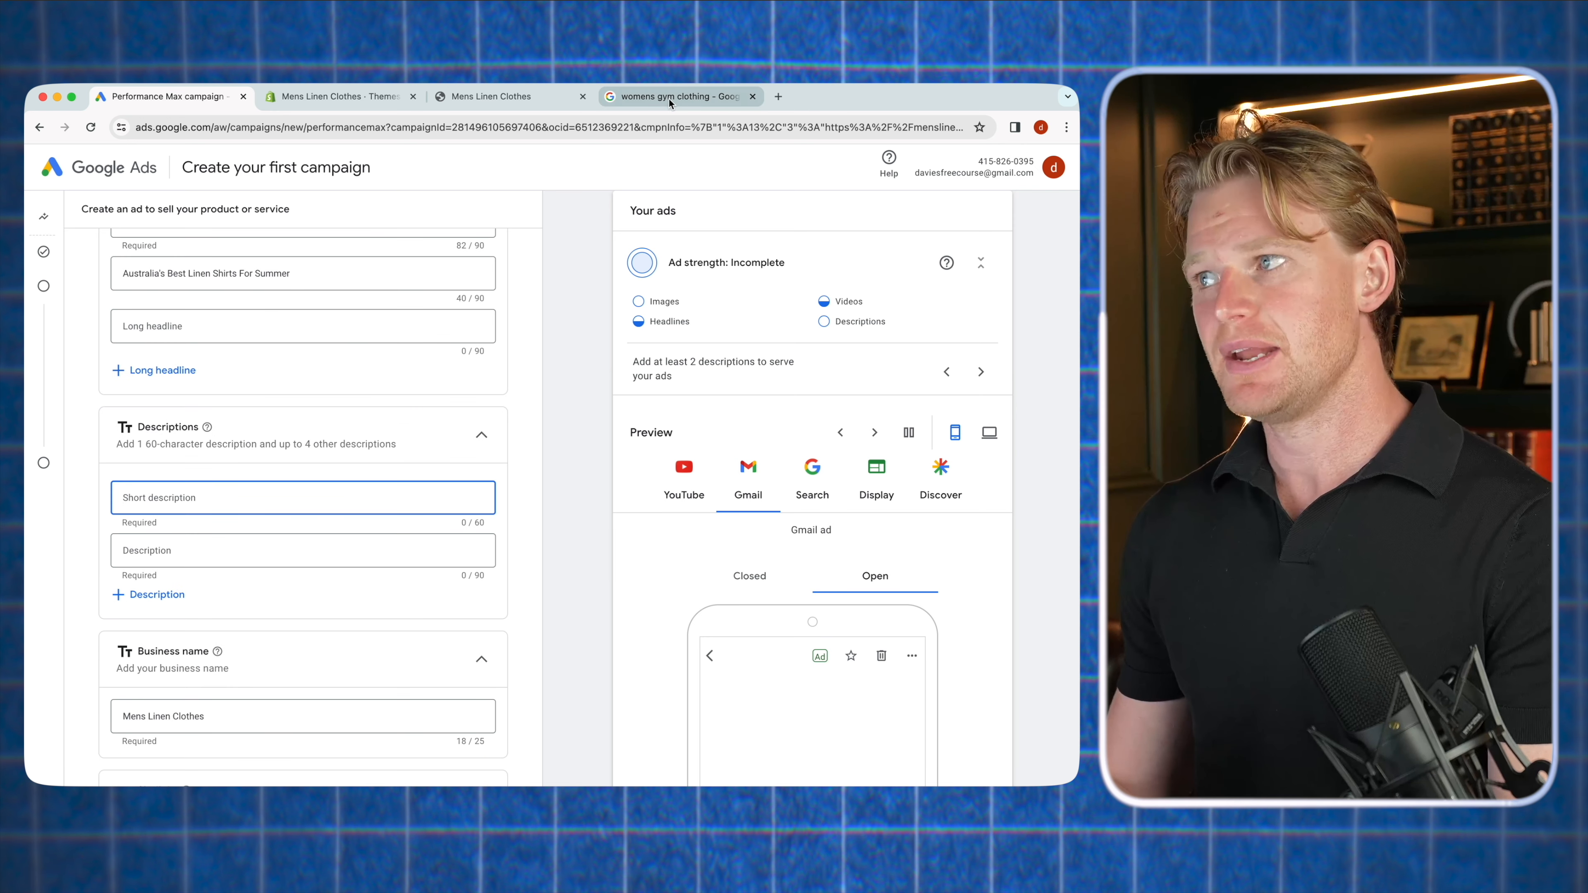
Search Google again for "mens linen clothing" and examine the description text of the sponsored Industrie Clothing ad
left_click(675, 98)
triple_click(293, 159)
type("mens linen clothing")
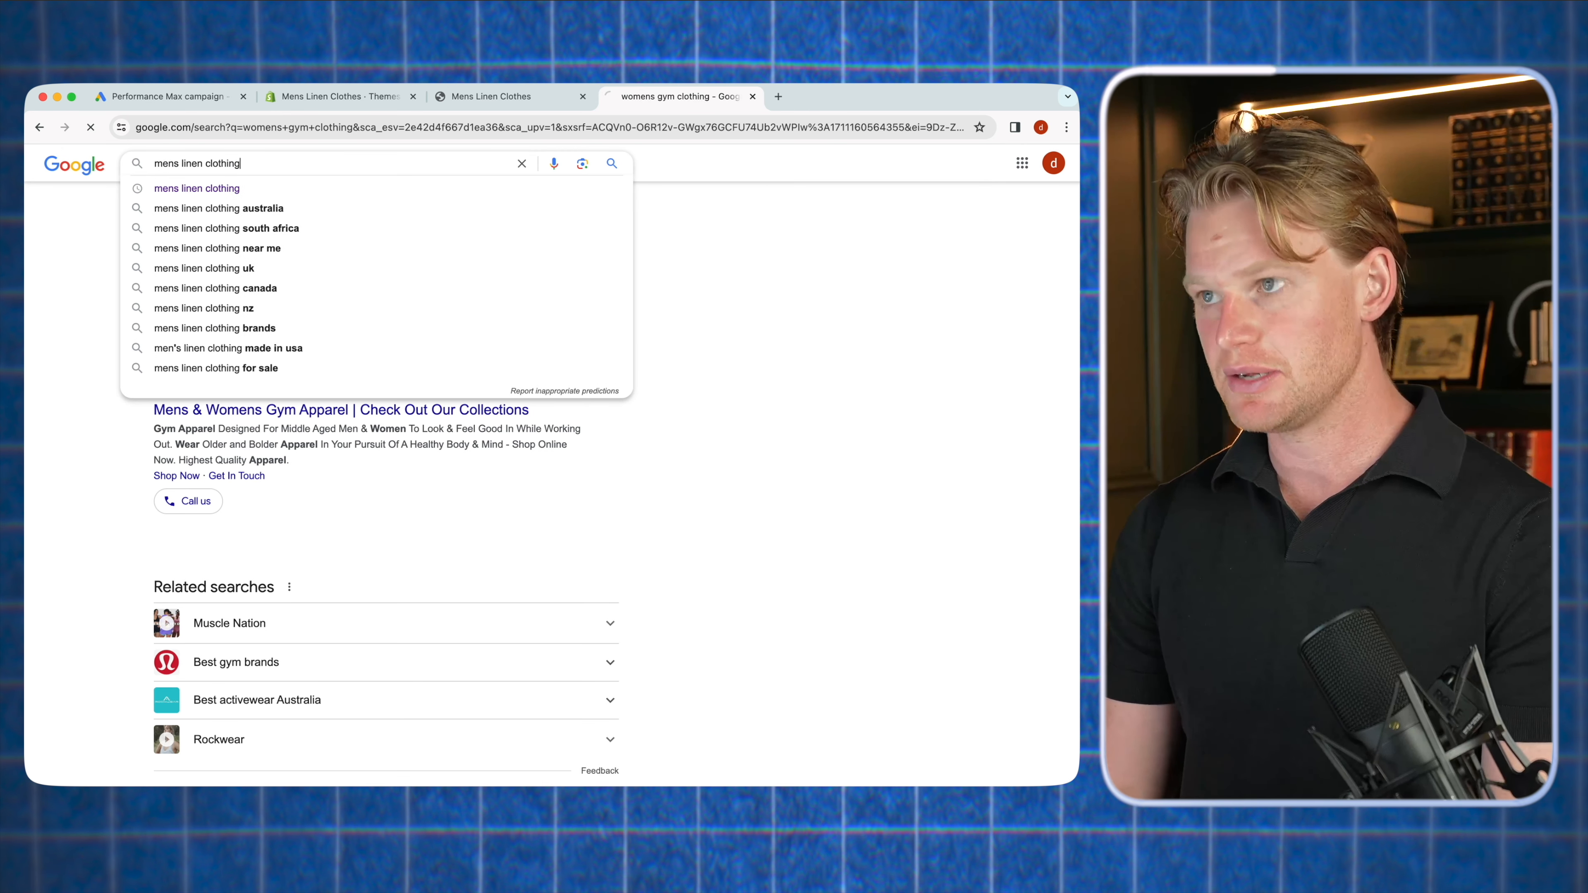
key("Return")
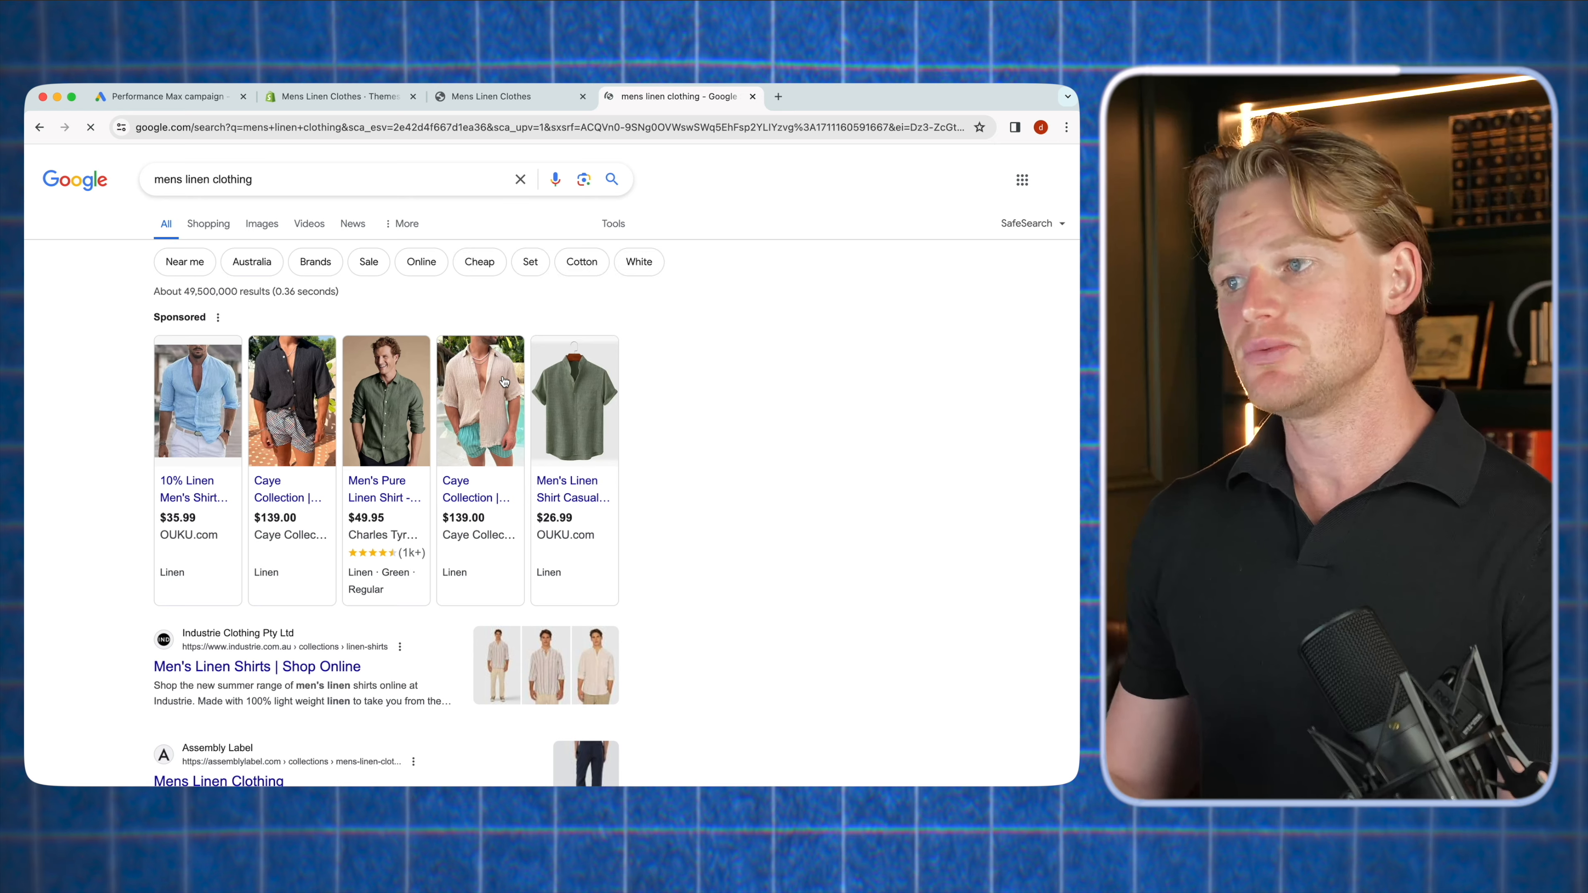
scroll(552, 461, "down", 15)
scroll(553, 462, "up", 1)
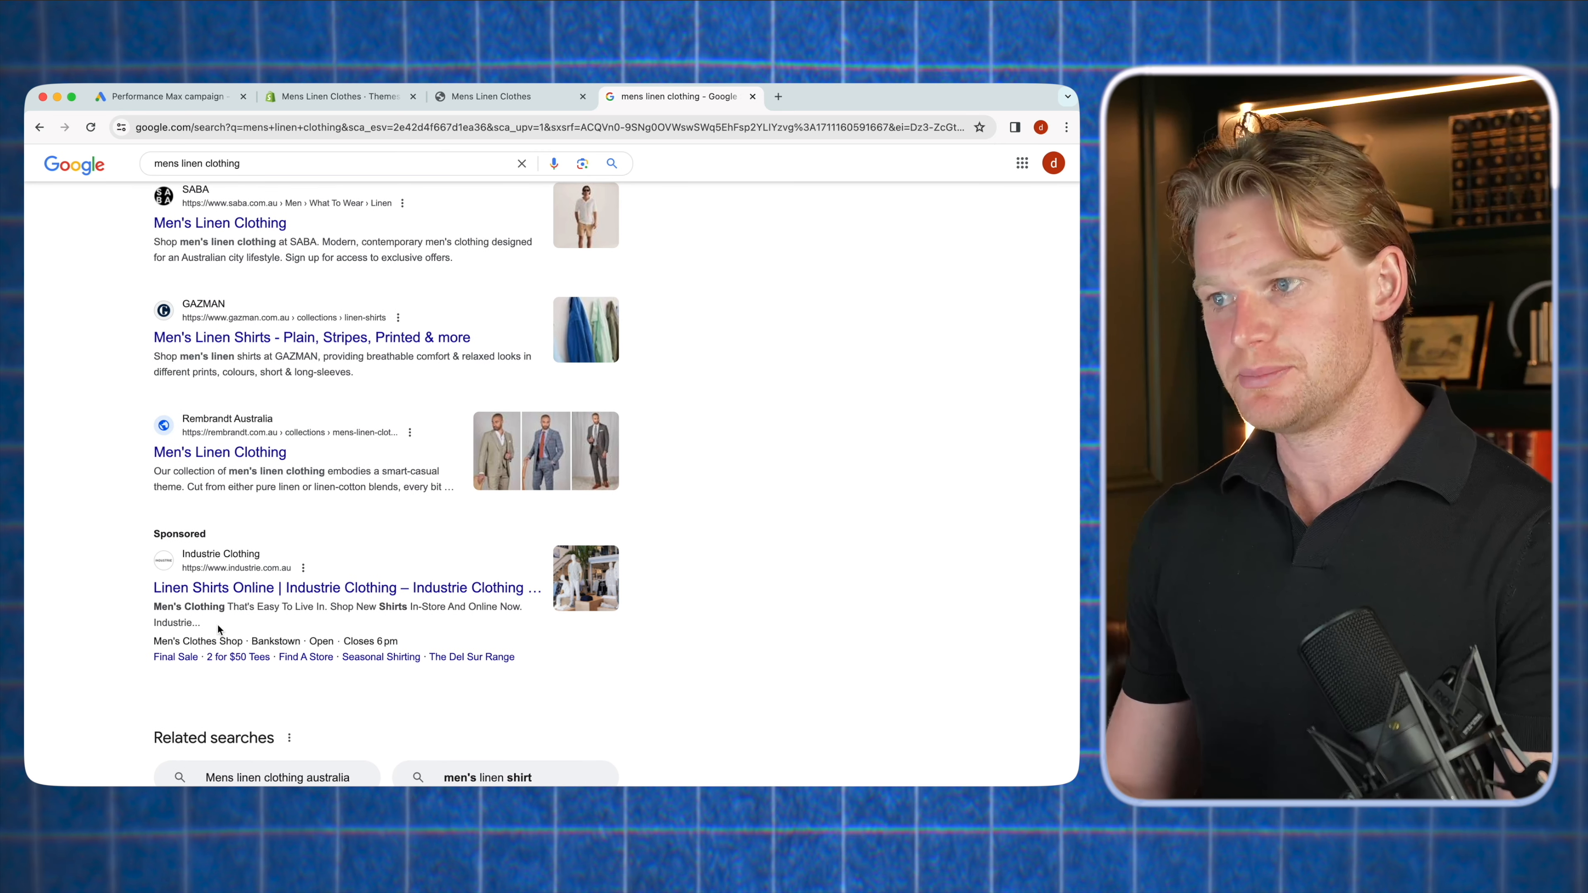
left_click_drag(178, 615, 216, 622)
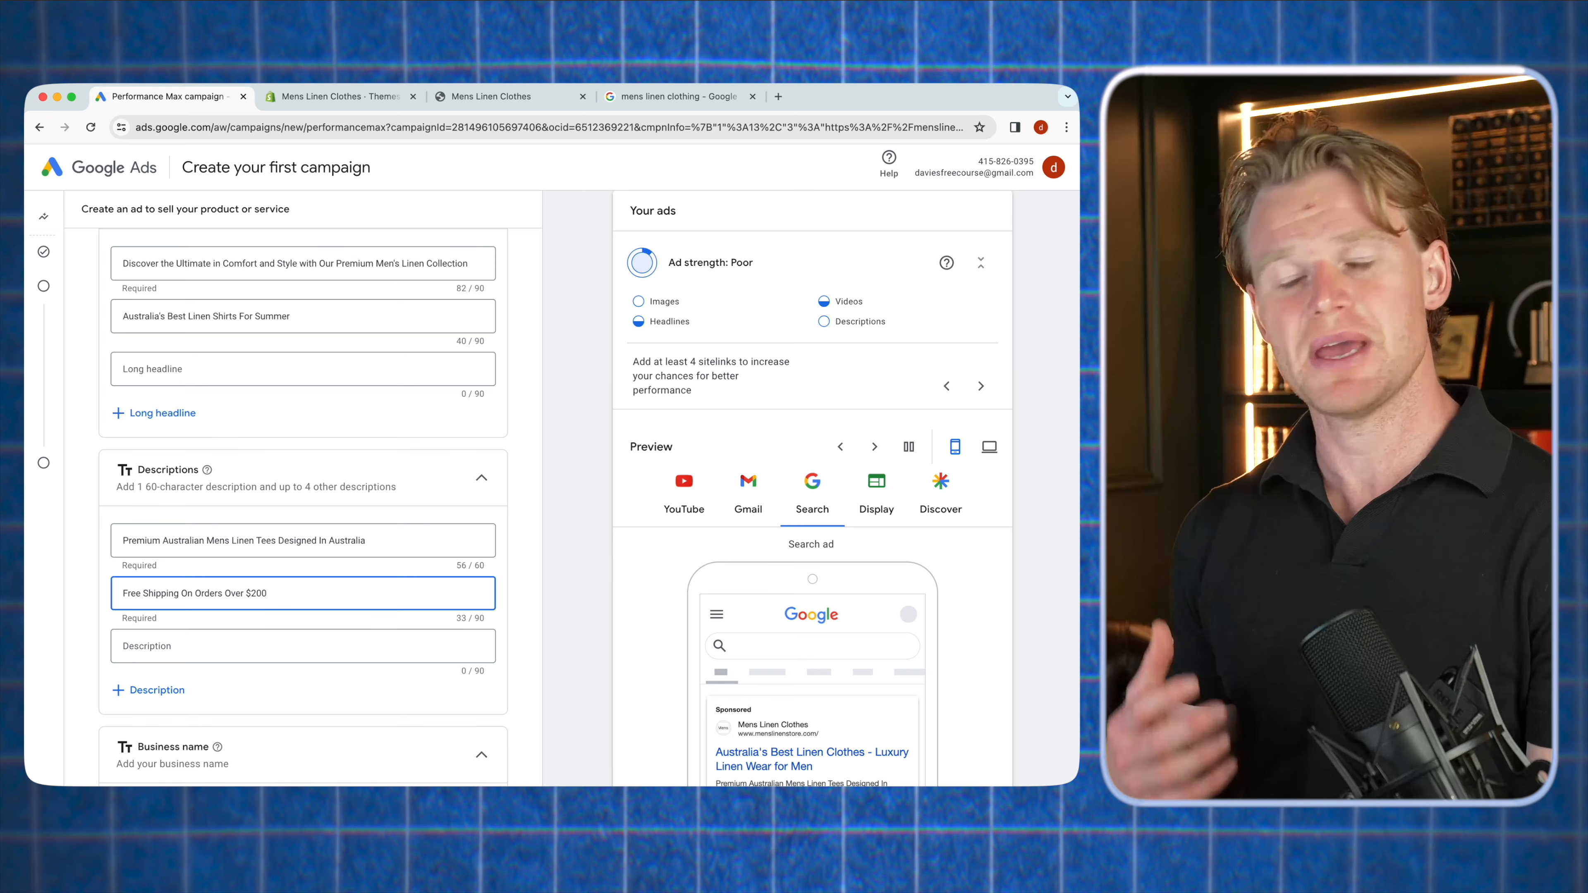
Review the business name and sitelinks sections of the ad and preview it in the Search format
scroll(250, 401, "down", 5)
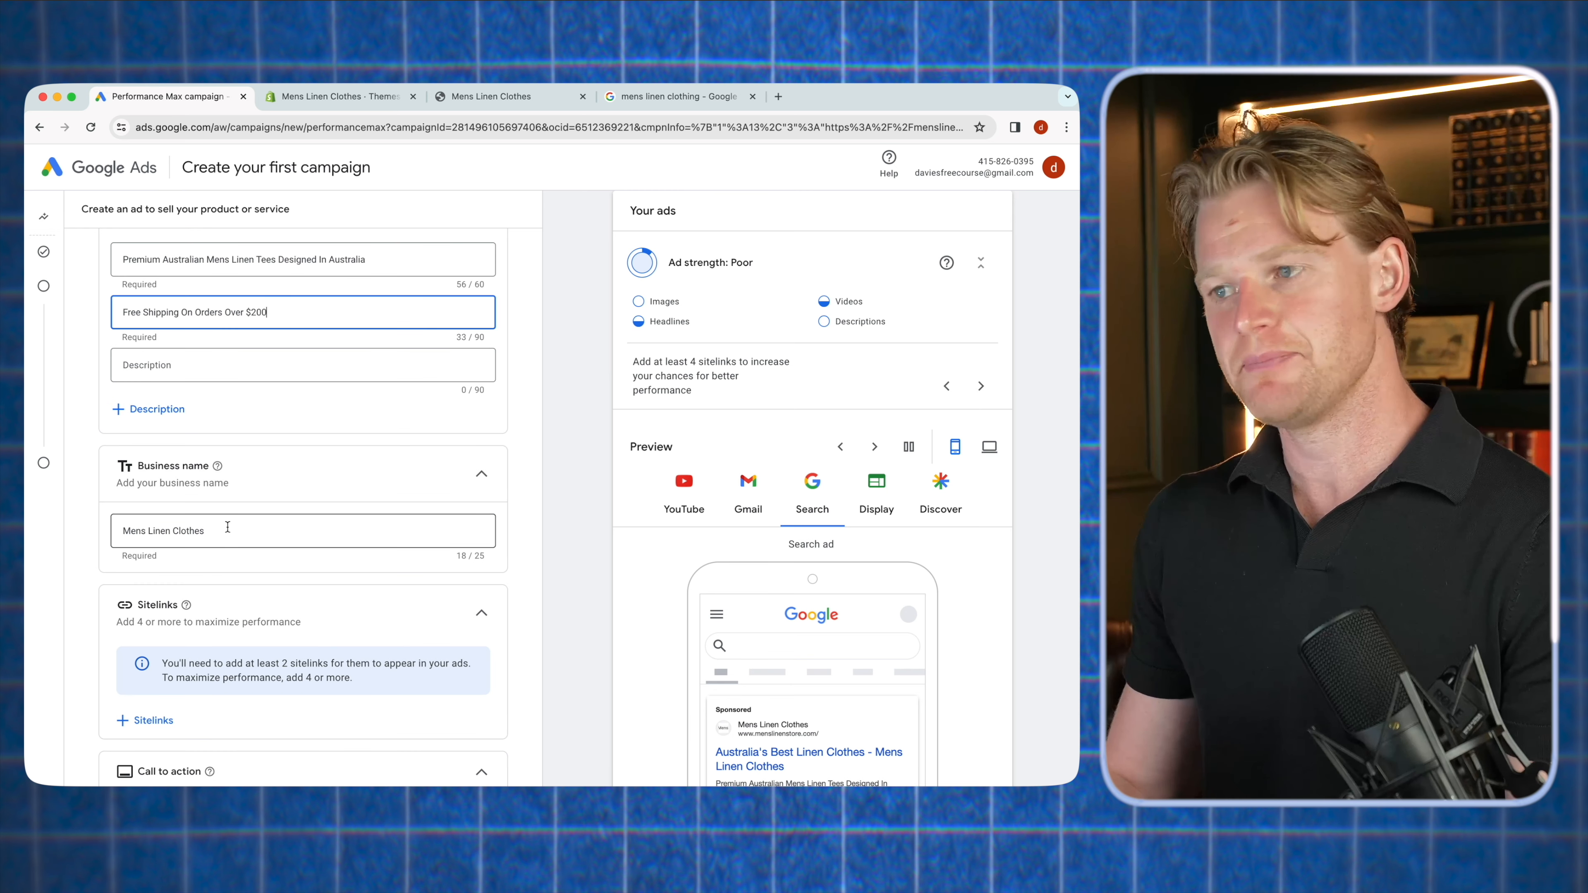
scroll(228, 527, "down", 1)
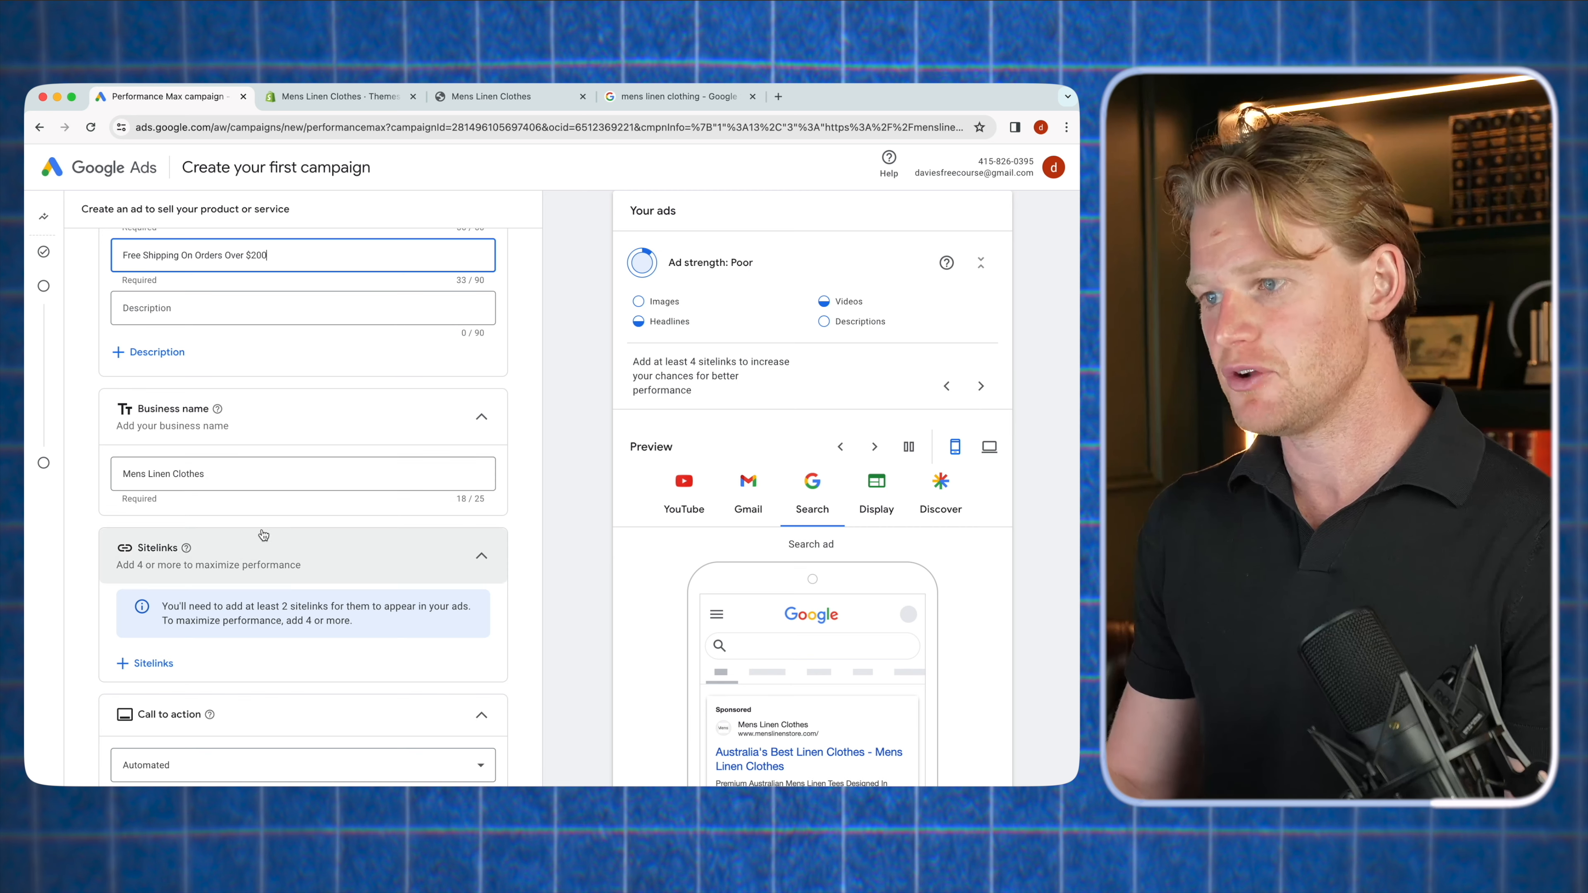
scroll(213, 563, "down", 1)
scroll(144, 626, "up", 1)
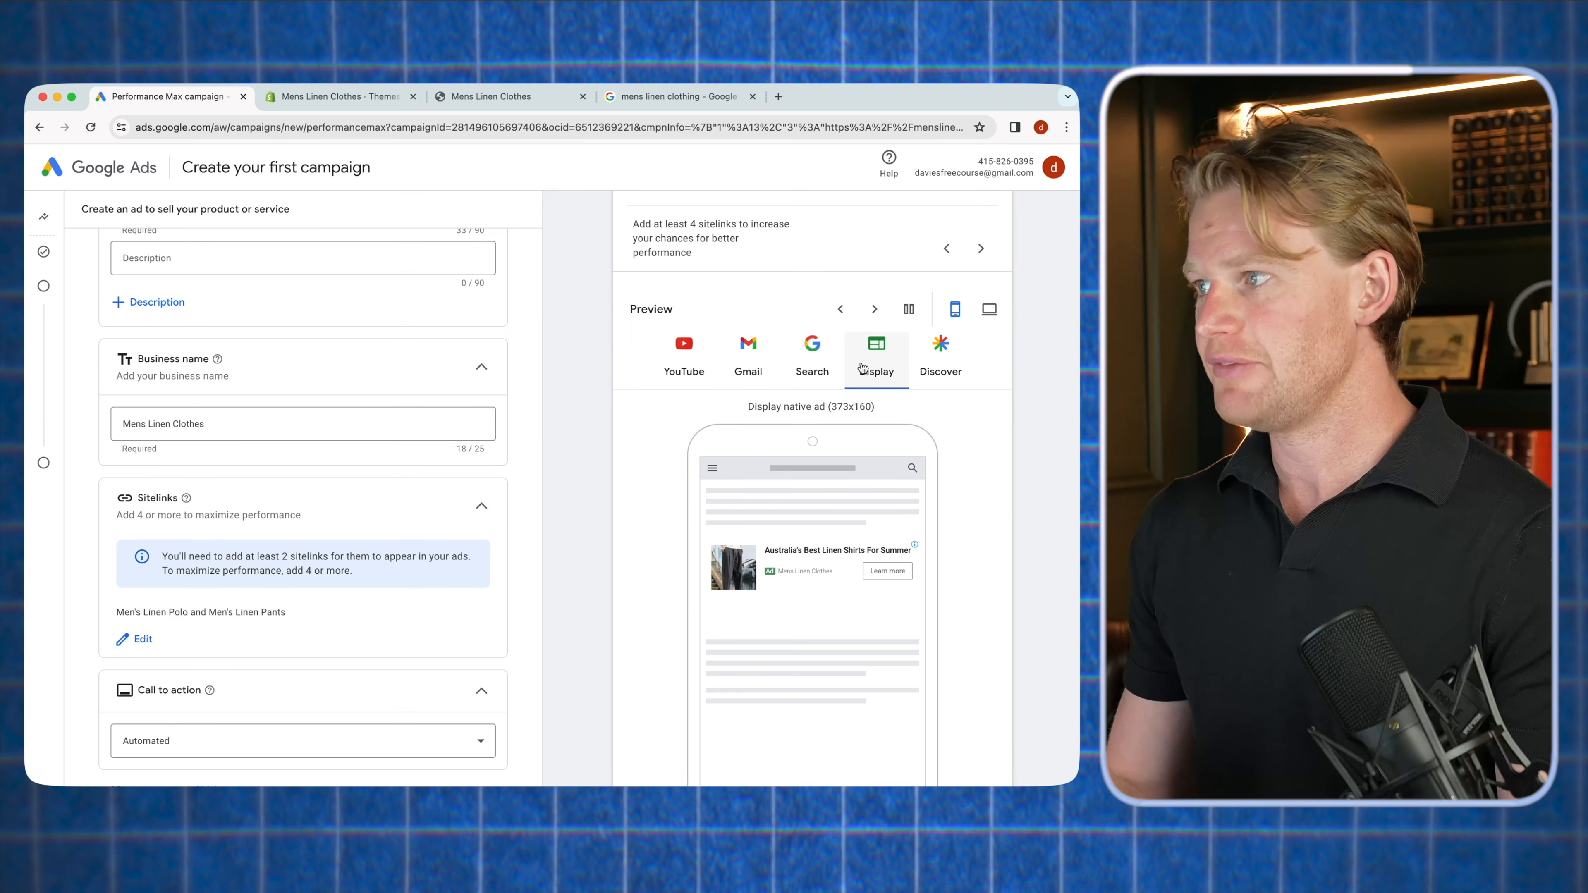
left_click(826, 362)
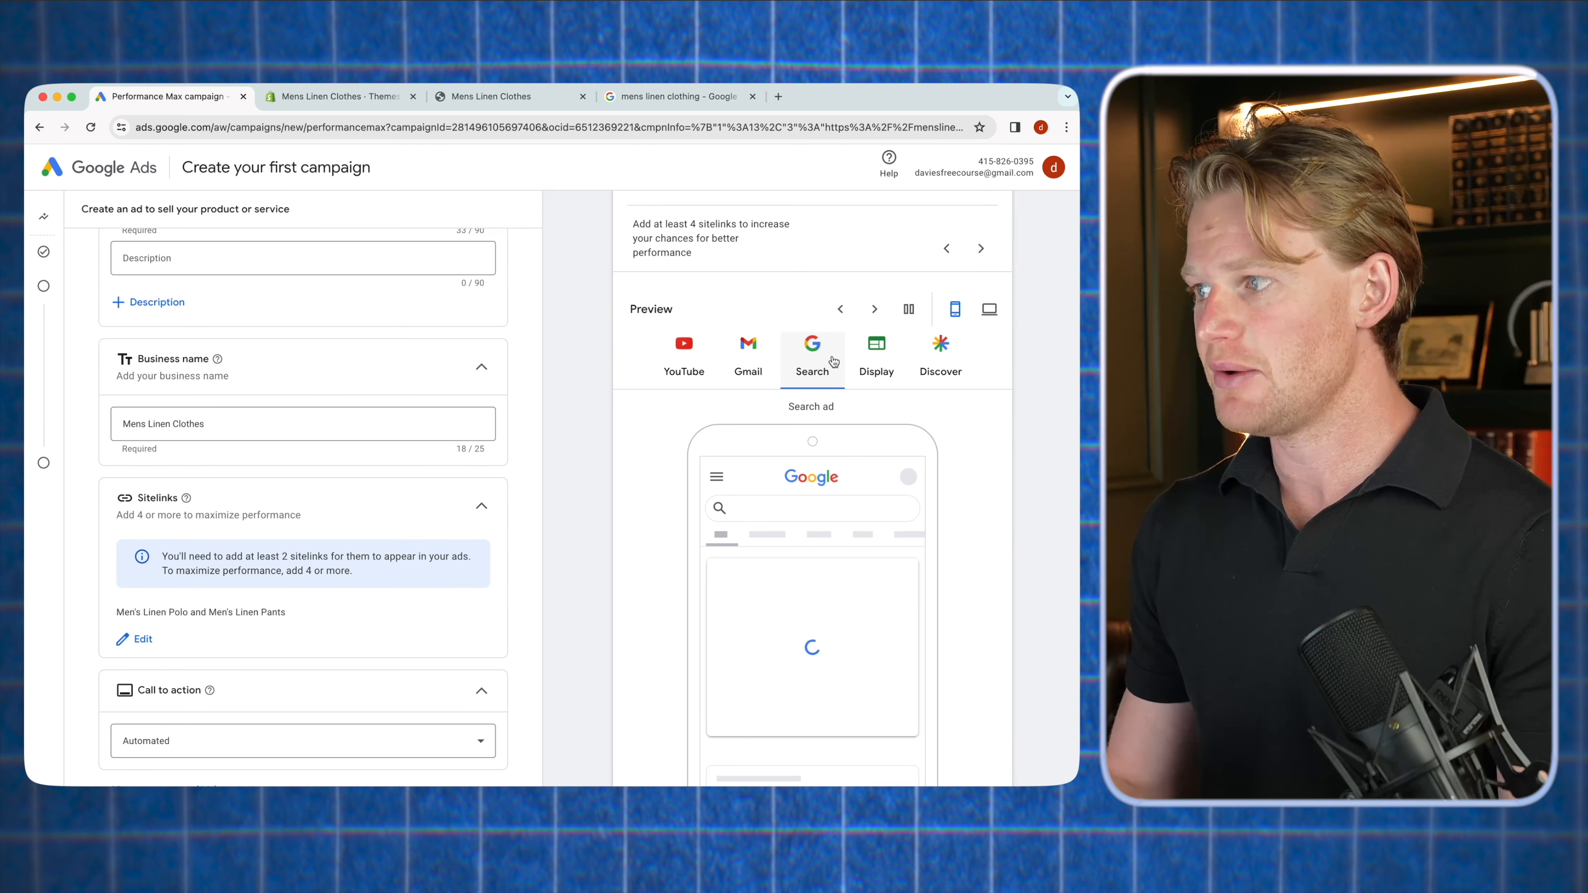
scroll(794, 712, "down", 1)
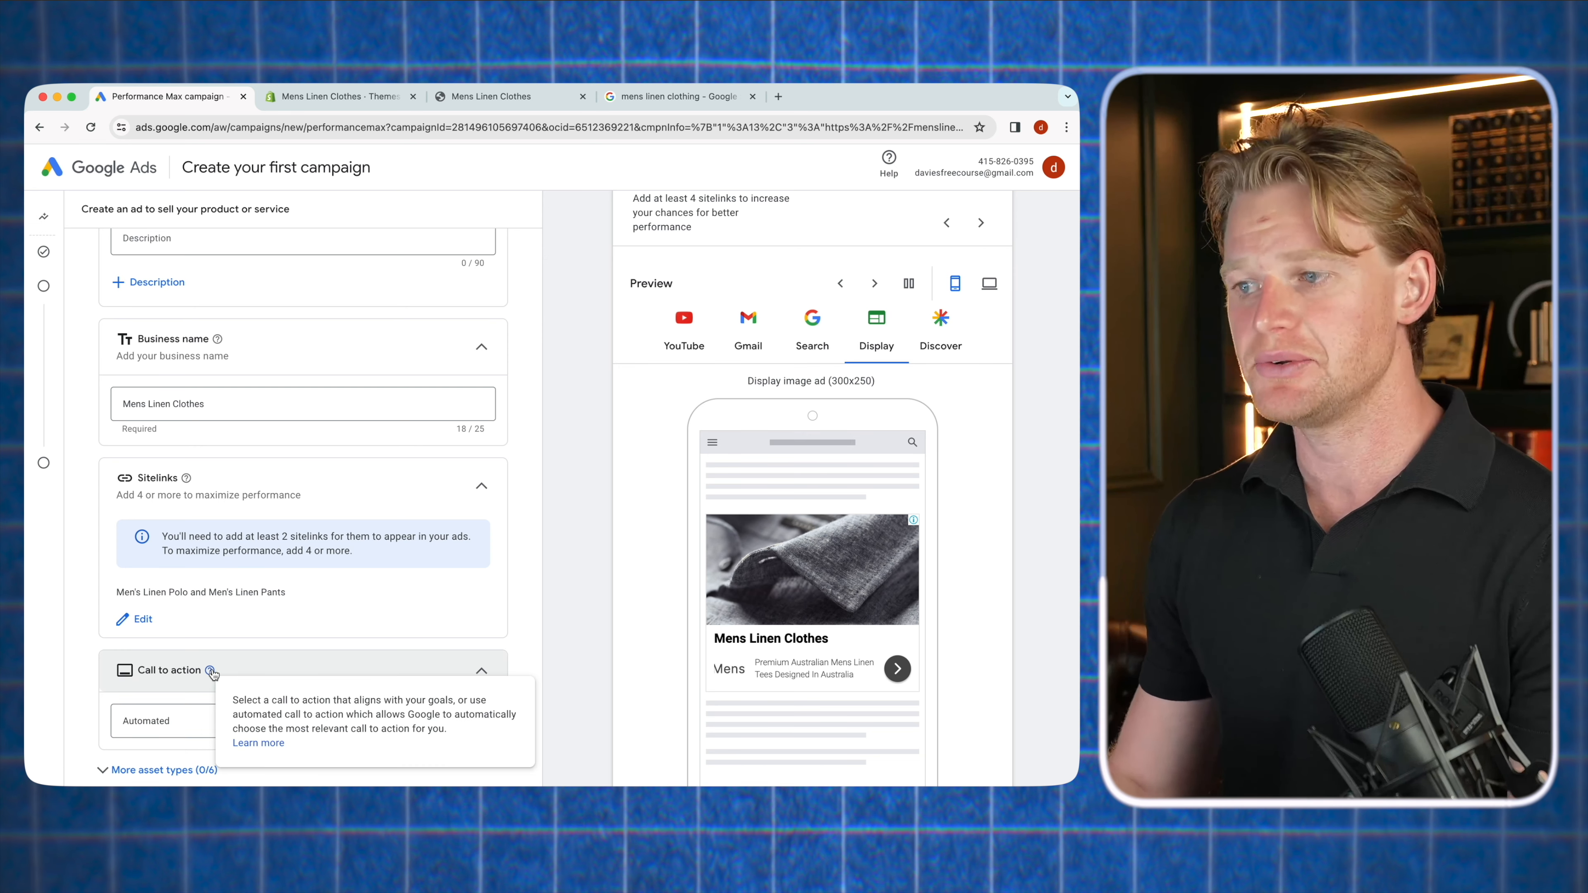
View the available call to action options and expand the additional asset types below them
left_click(171, 713)
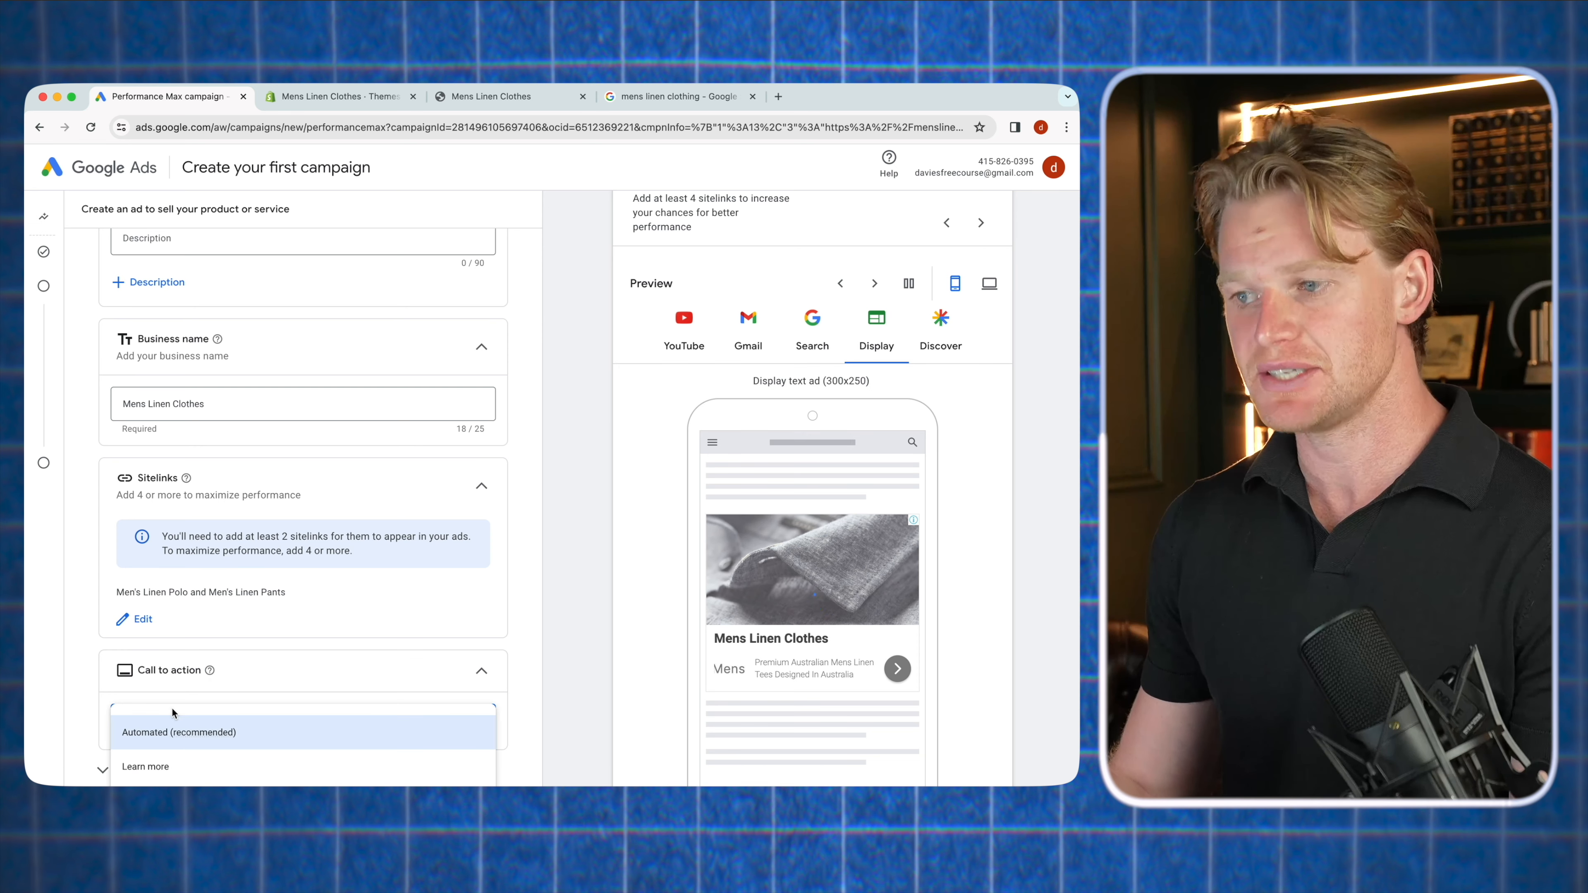
left_click(580, 630)
scroll(375, 688, "down", 1)
left_click(129, 766)
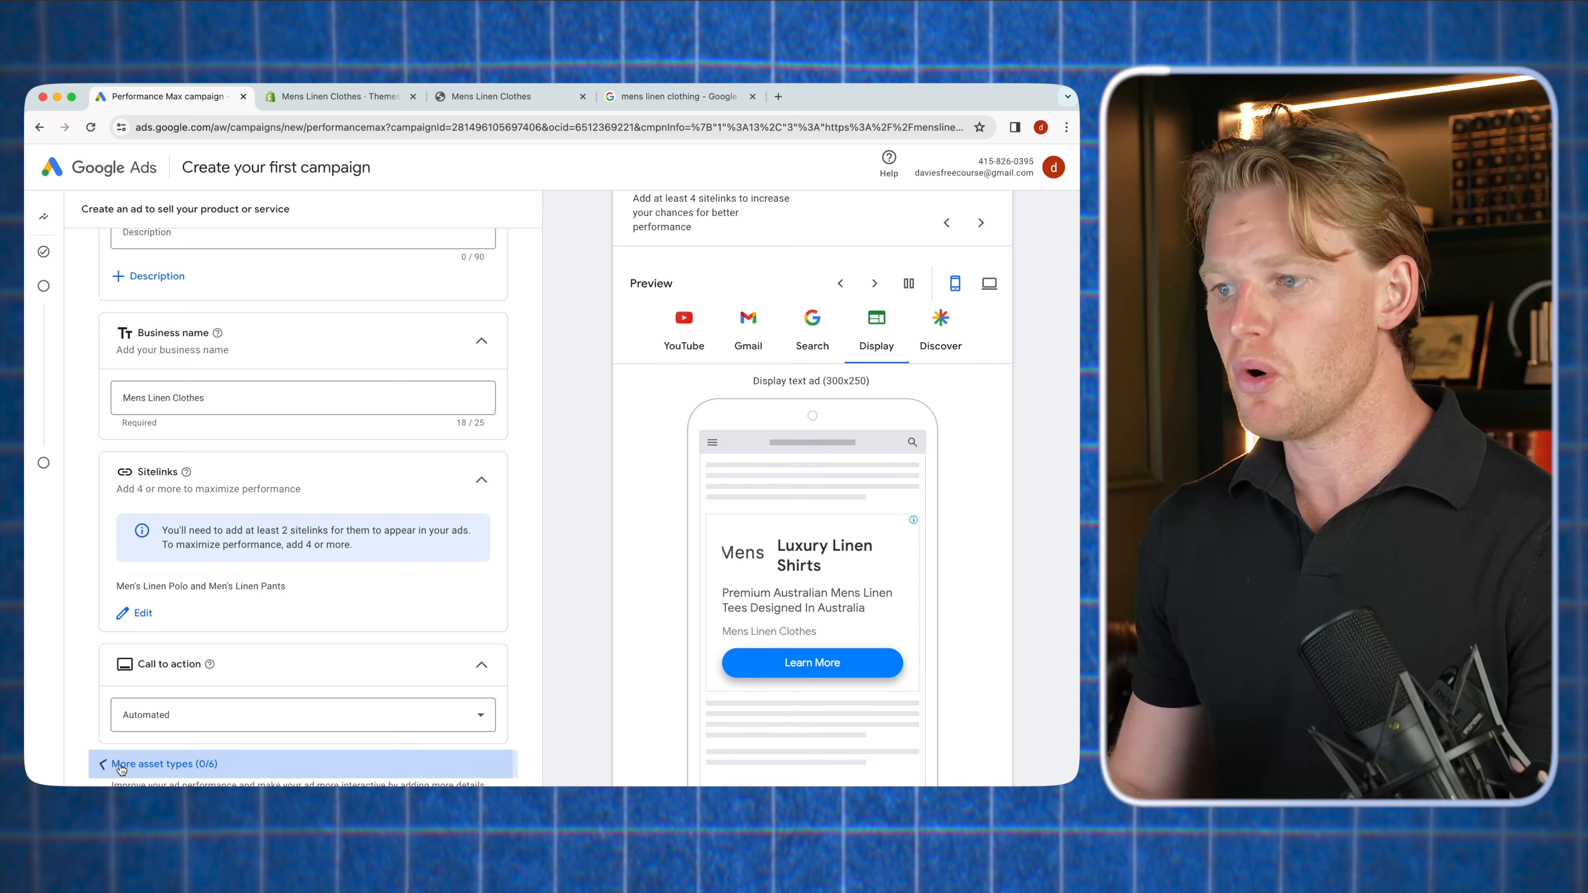
Expand the promotions asset type and review the promotions, prices and calls options
scroll(225, 688, "down", 5)
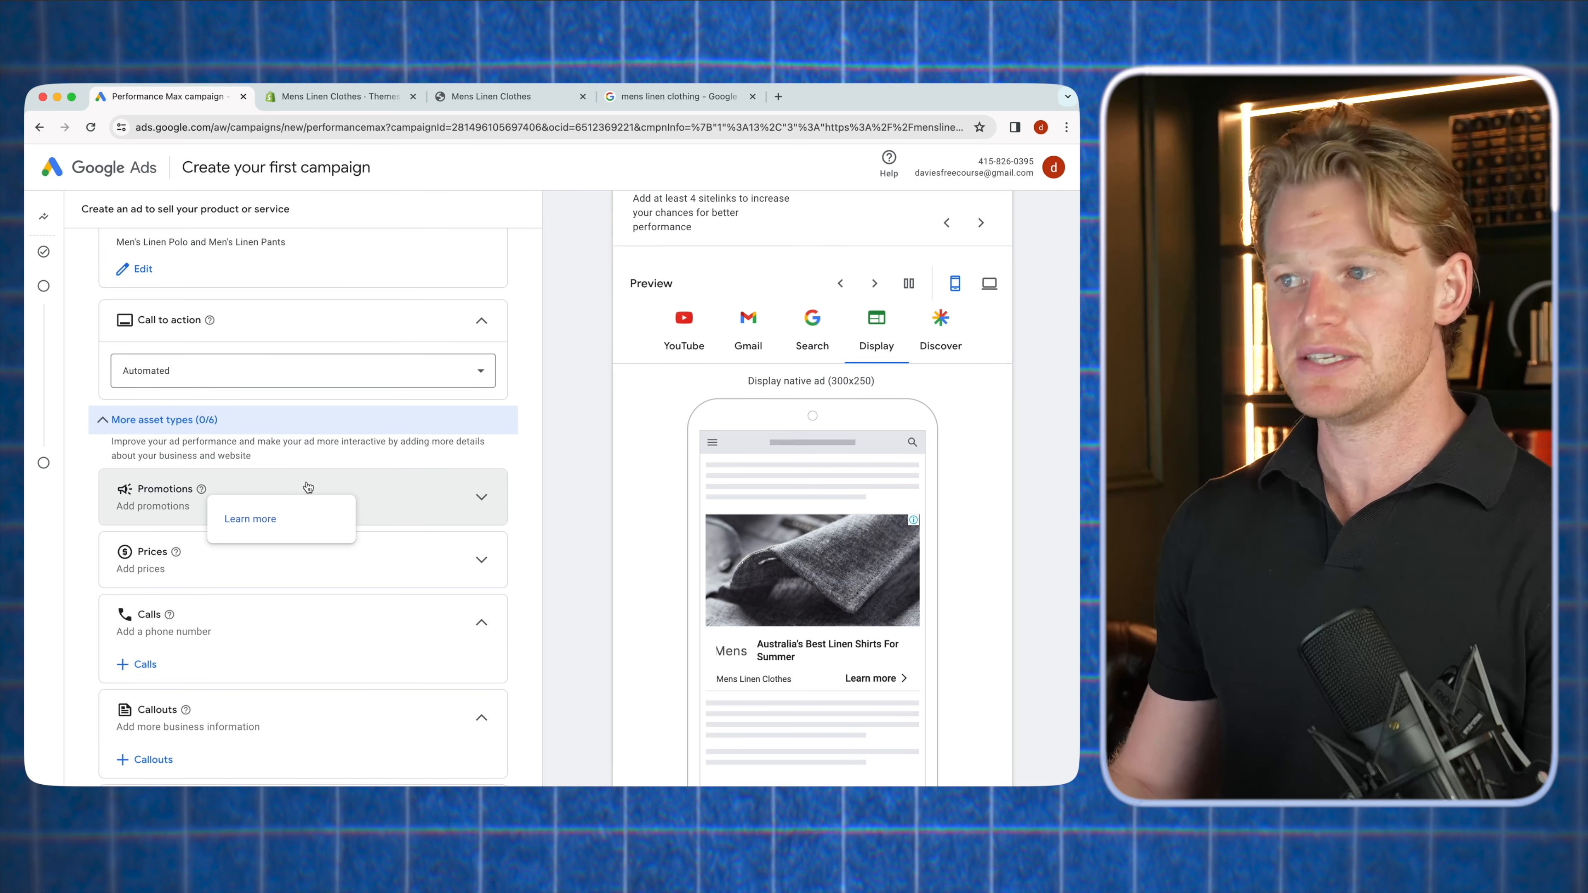
left_click(157, 500)
scroll(153, 508, "down", 1)
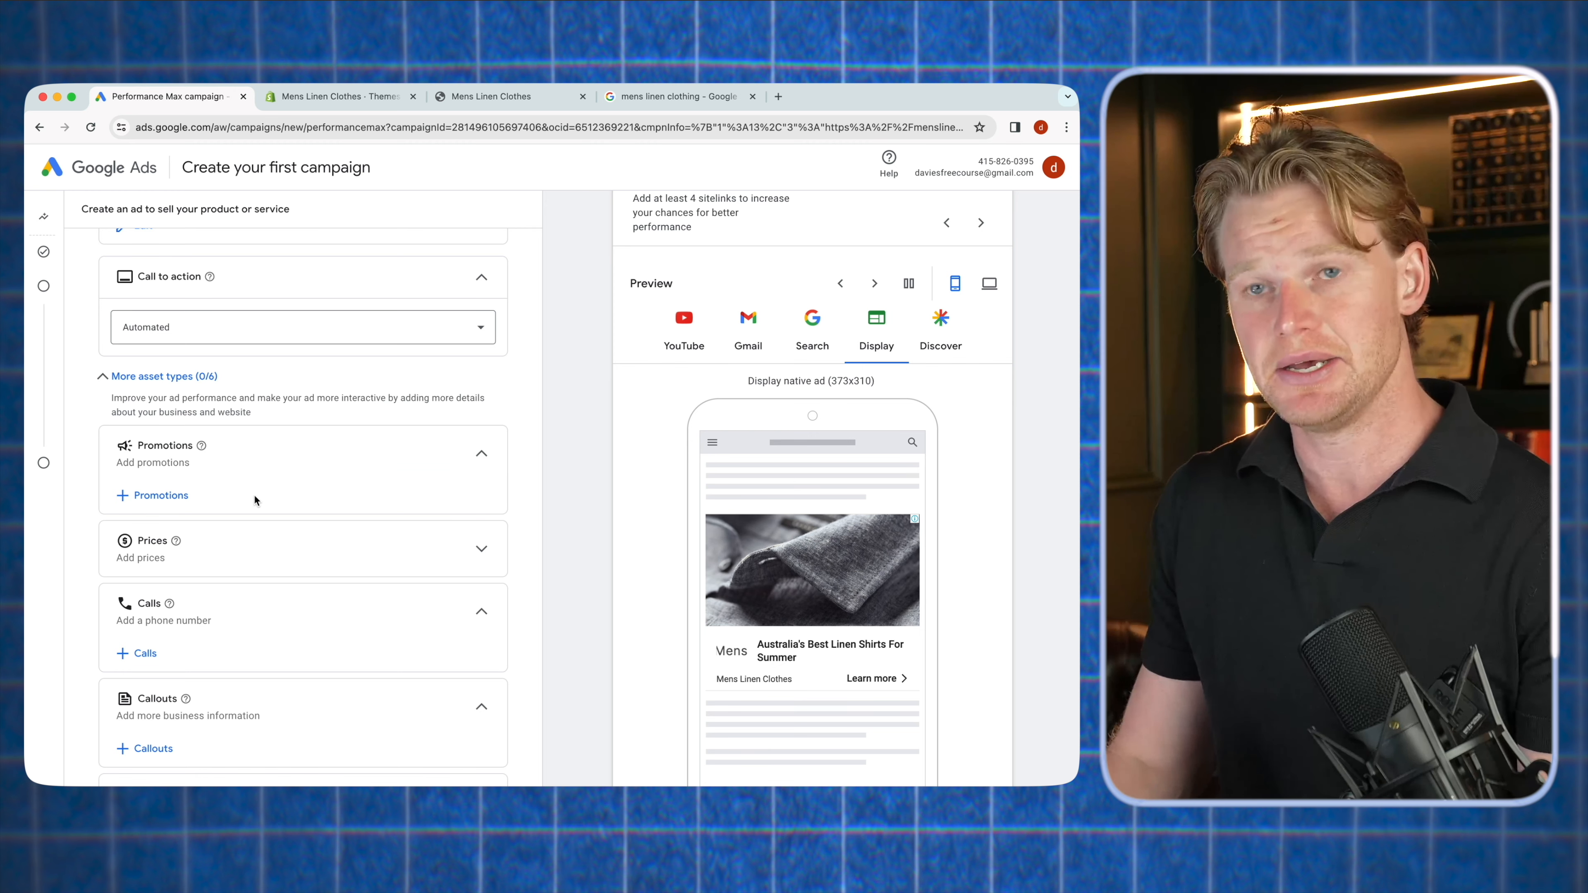
mouse_move(177, 544)
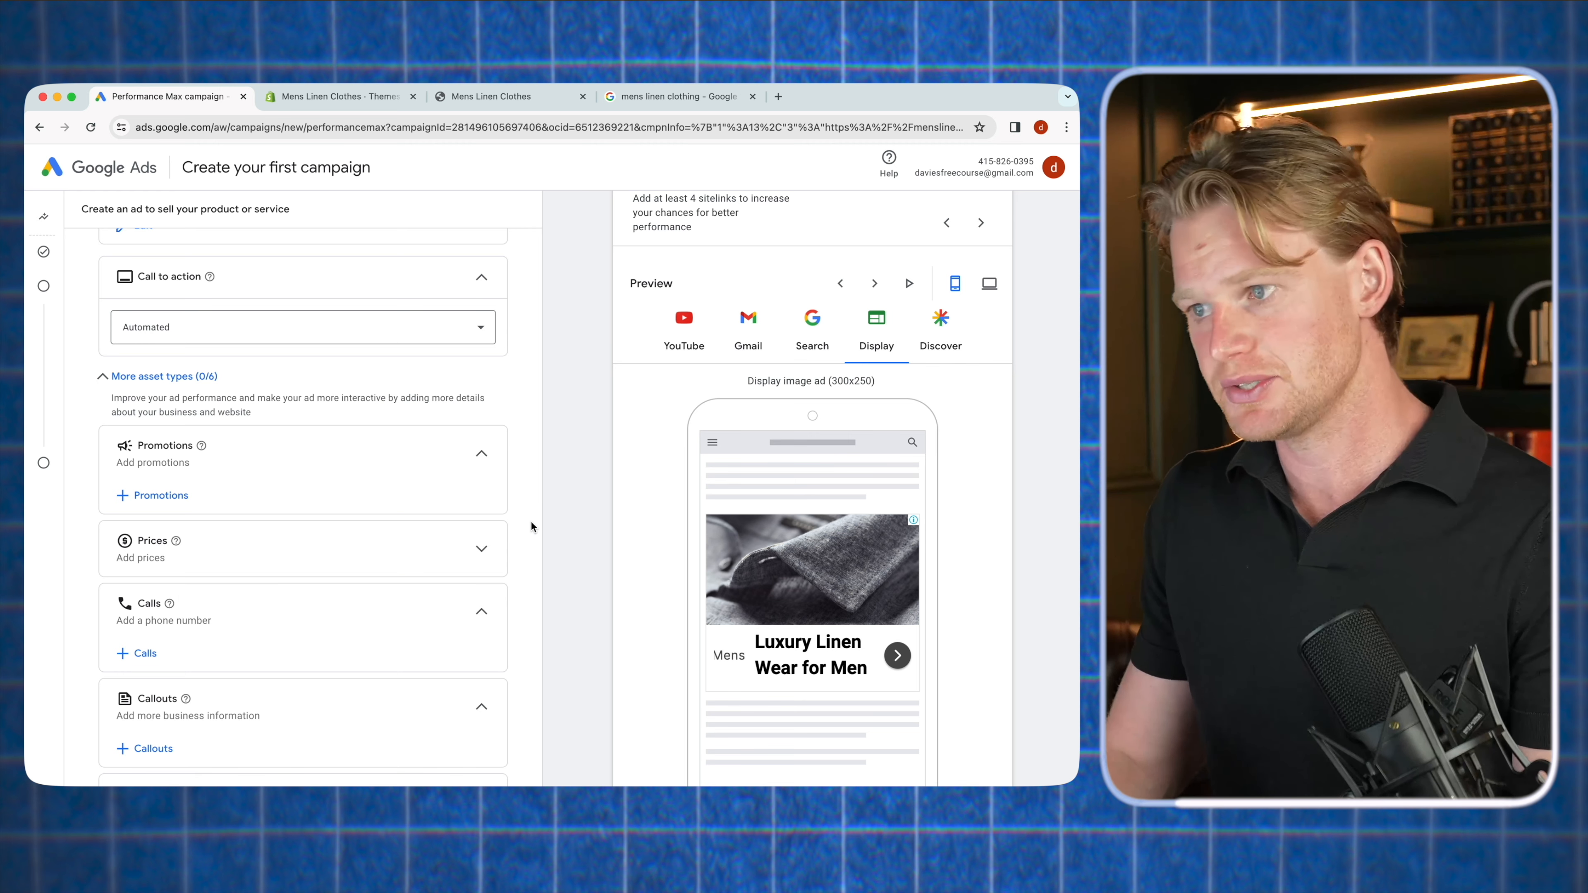
mouse_move(170, 606)
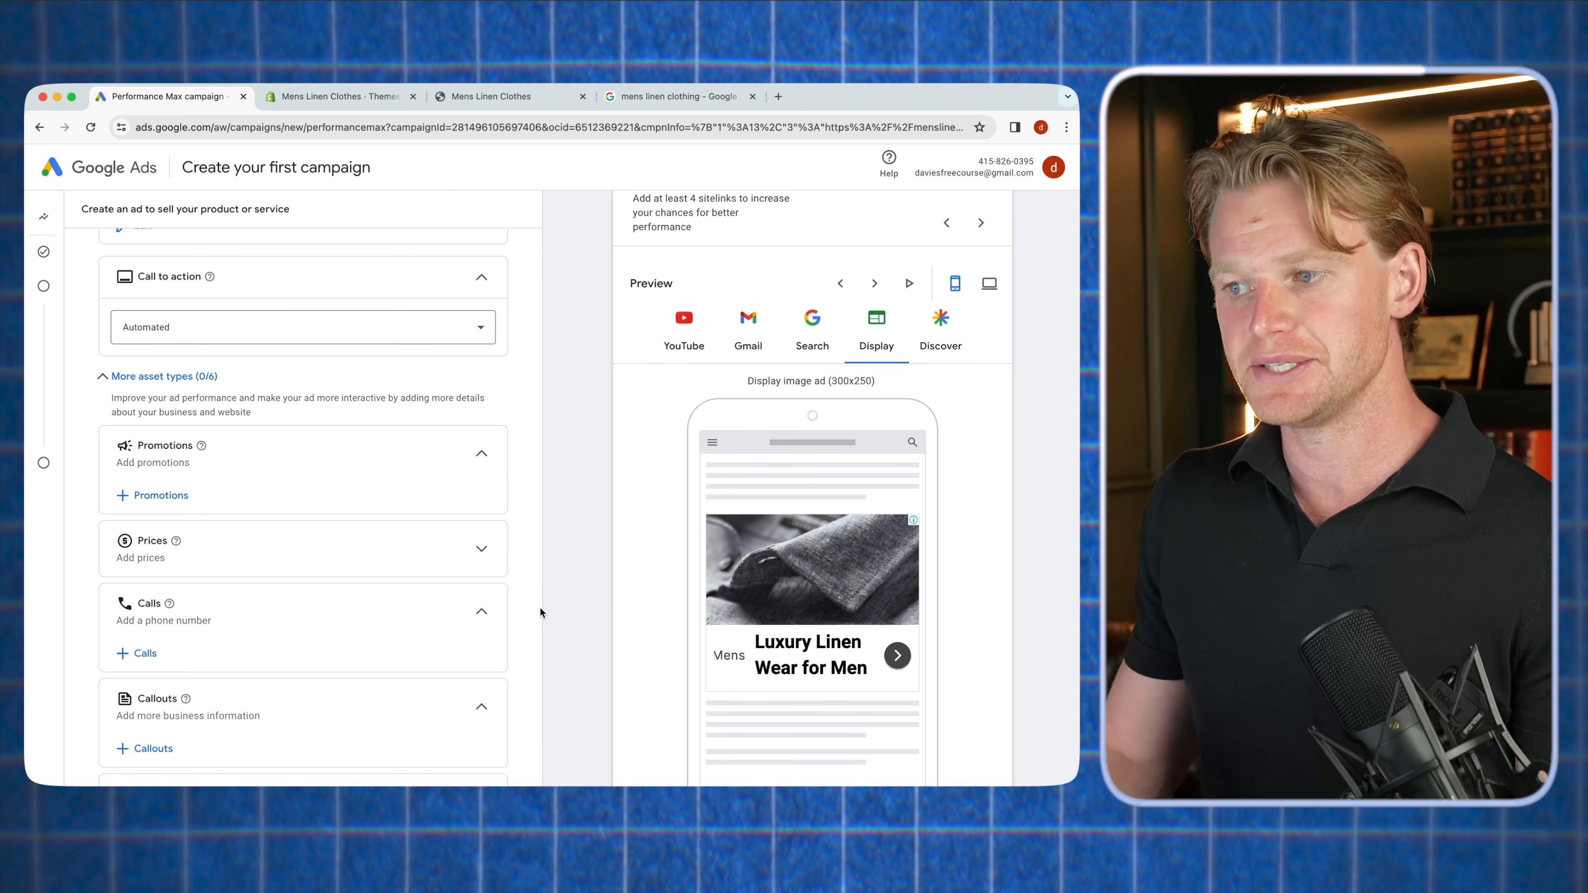
Add the campaign-level callouts "2-8 Day Delivery", "Free Shipping" and "Australian Made" and save them
scroll(375, 638, "down", 1)
mouse_move(186, 654)
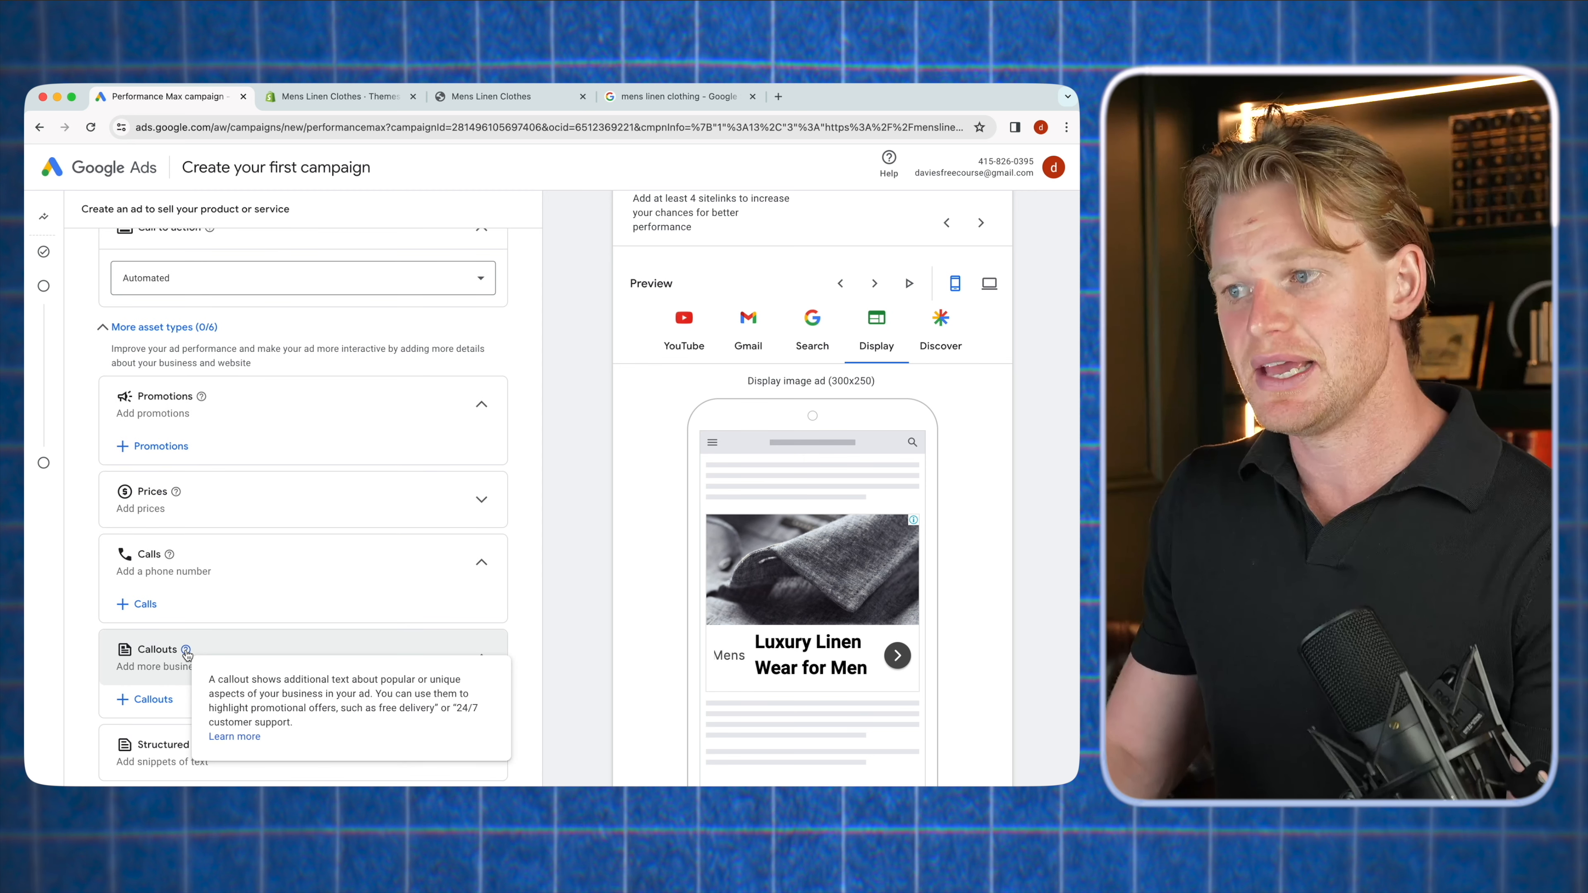
left_click(151, 701)
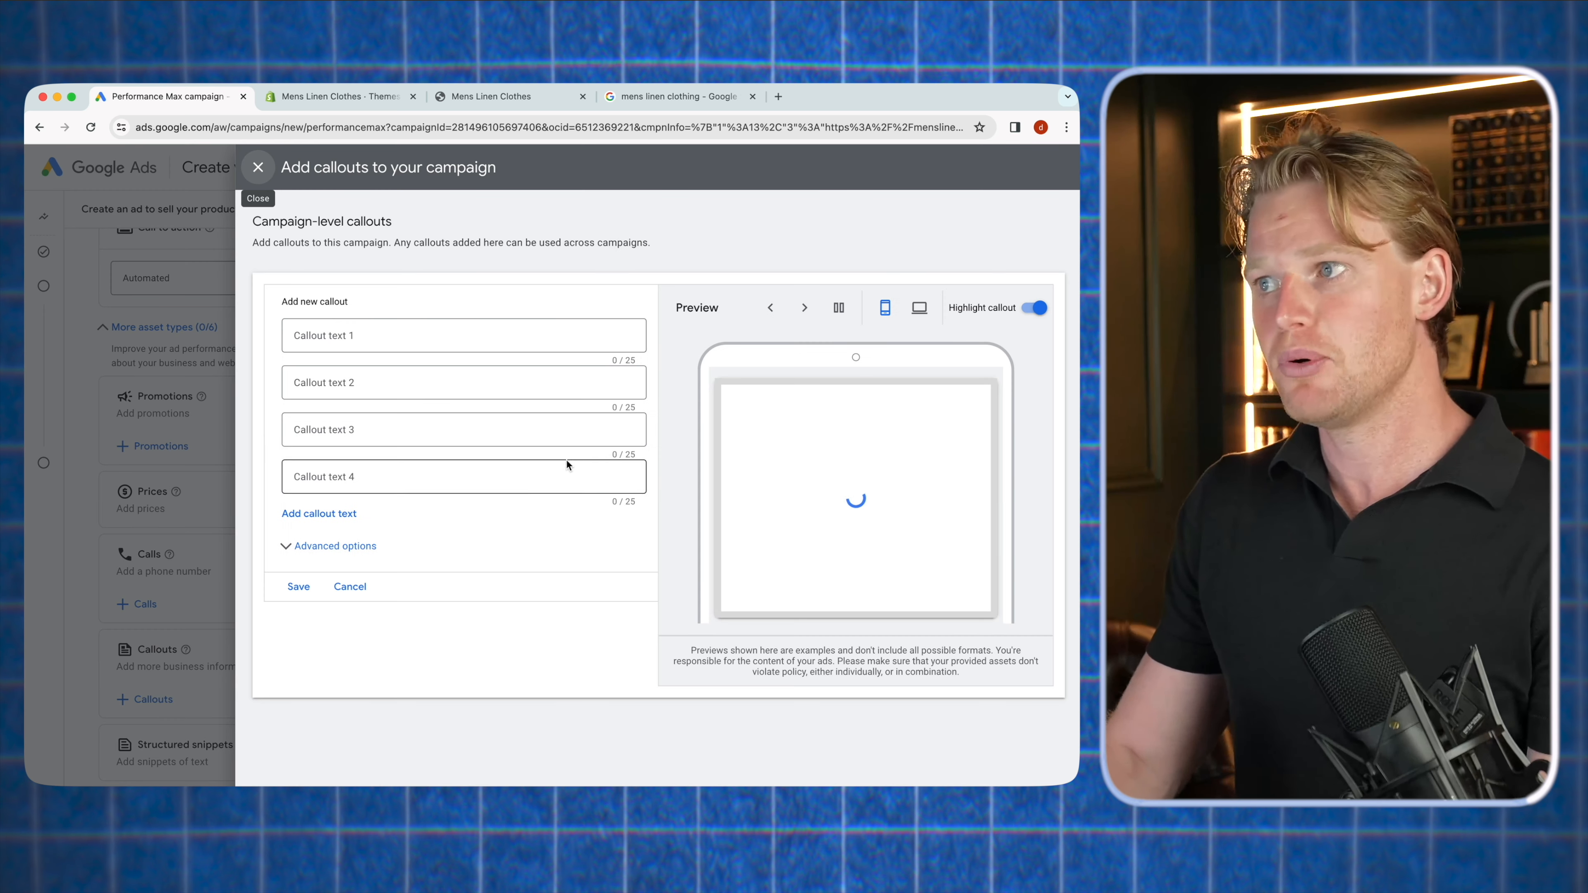
left_click(389, 333)
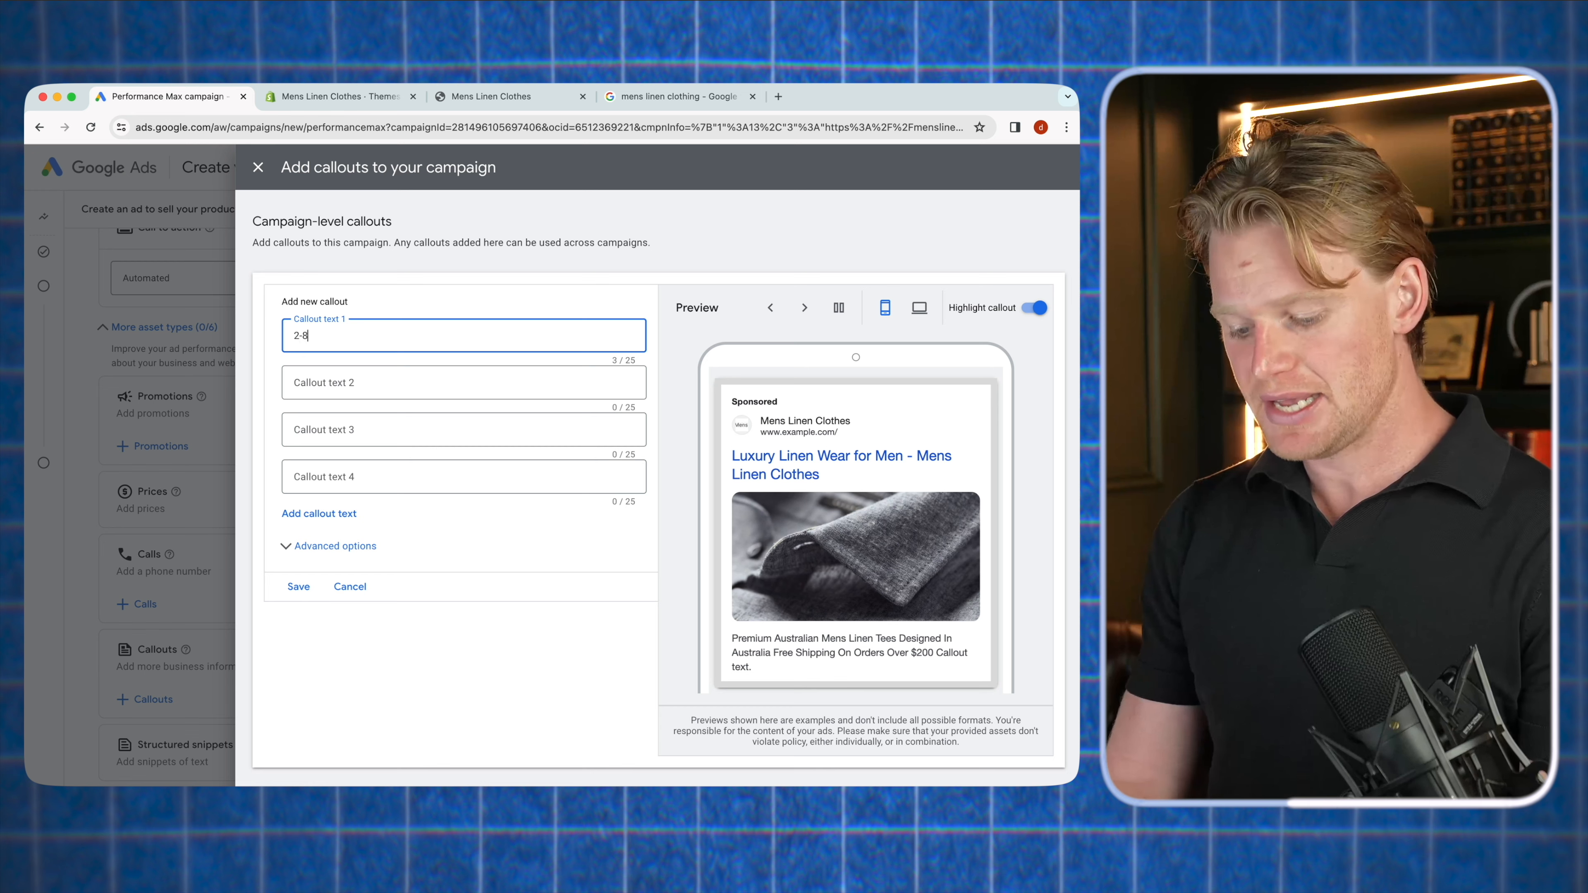
type("2-8 day delivery")
left_click(402, 394)
type("free shi")
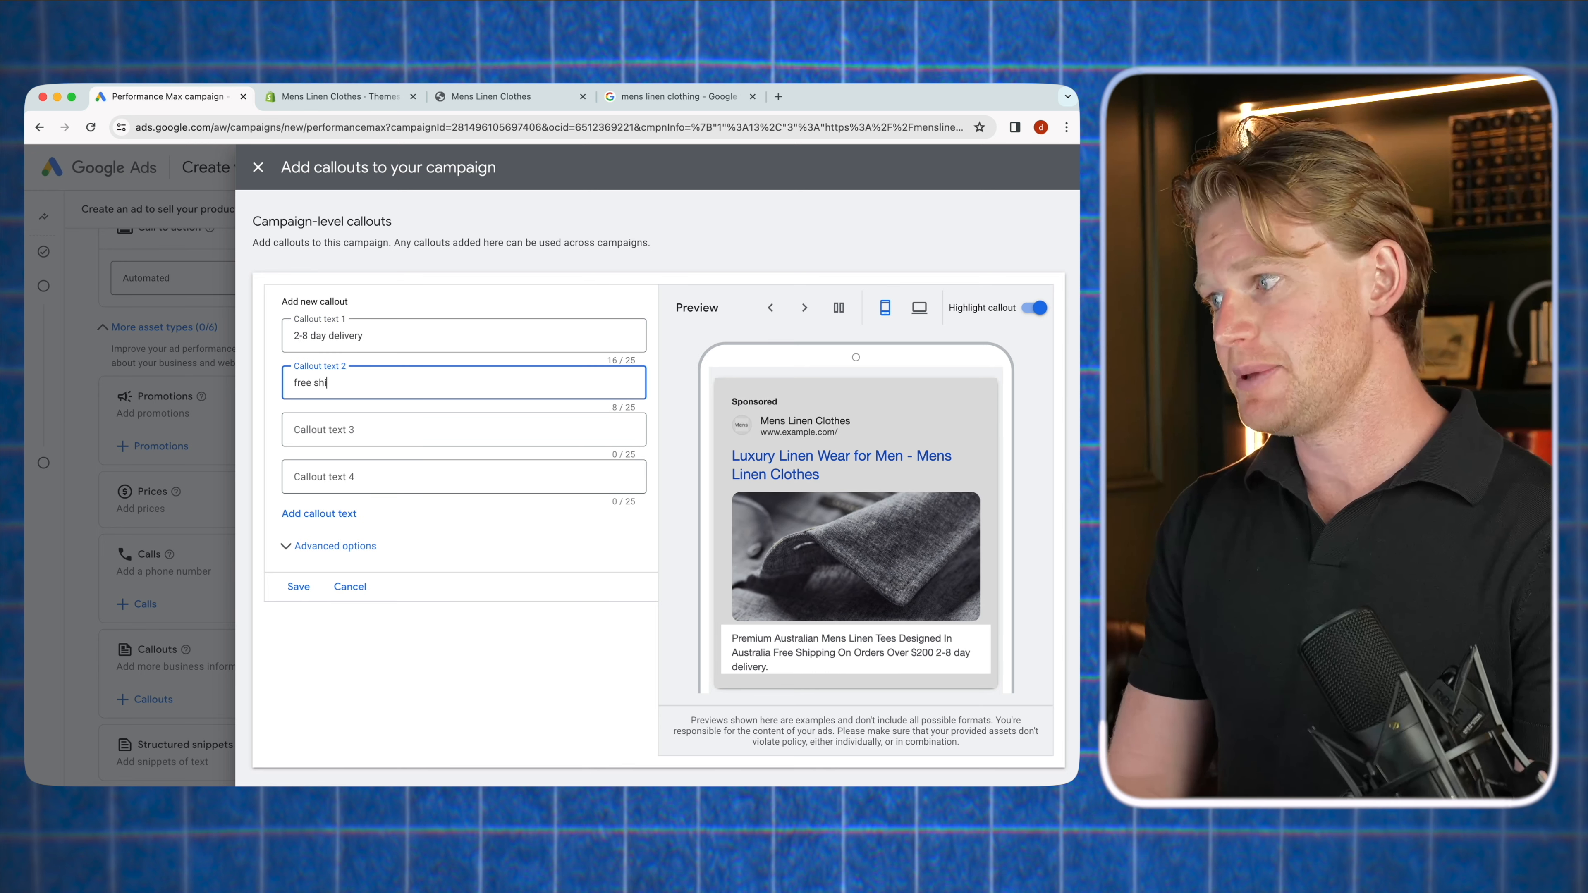
type("pping")
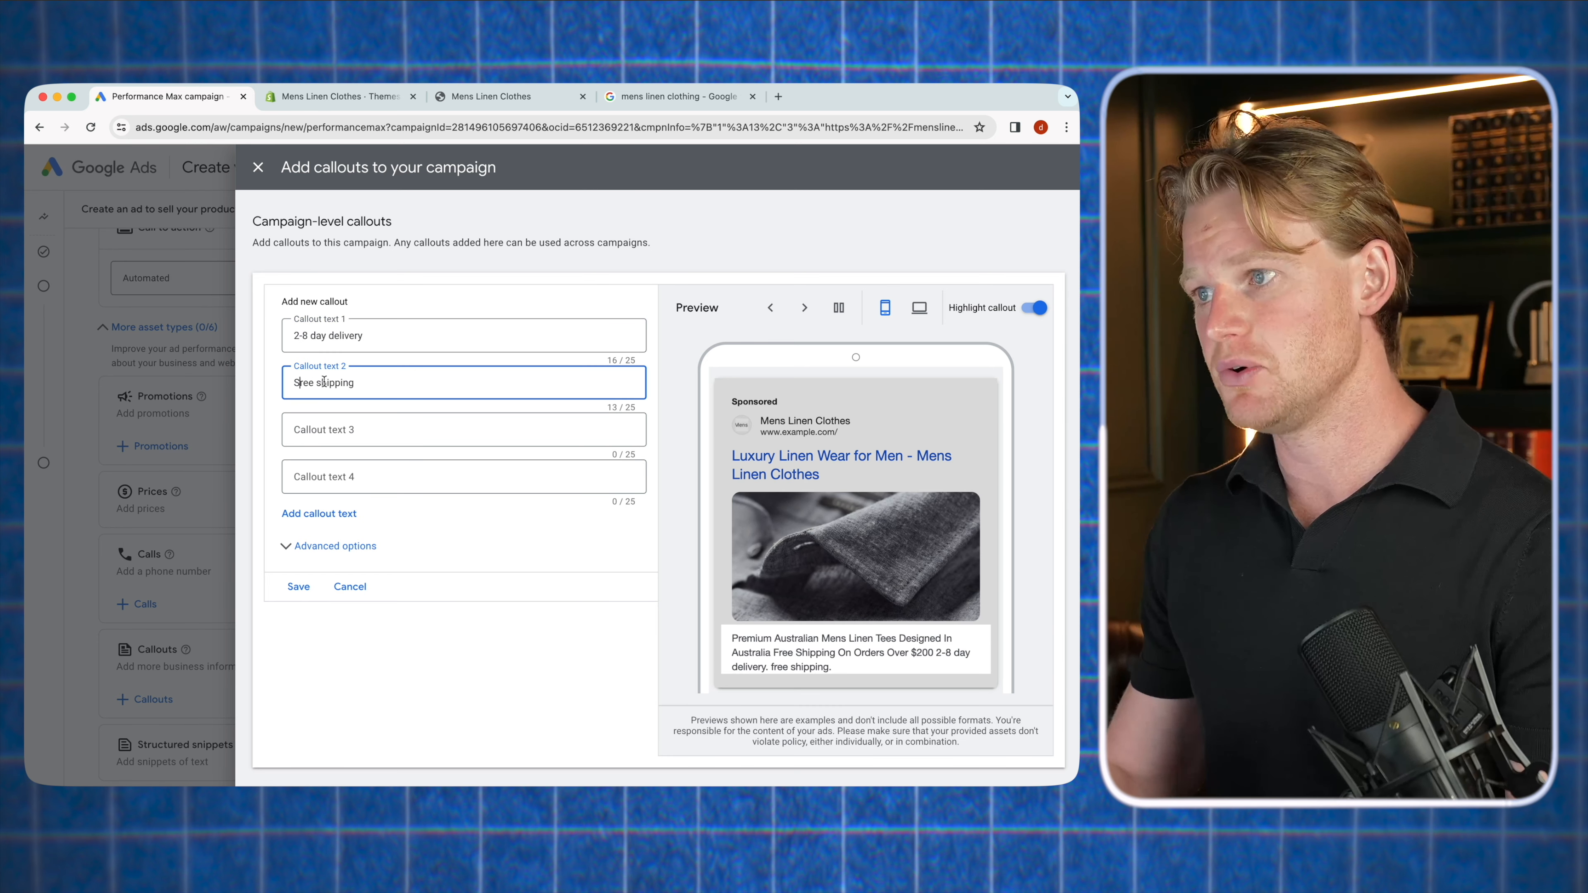
type("F")
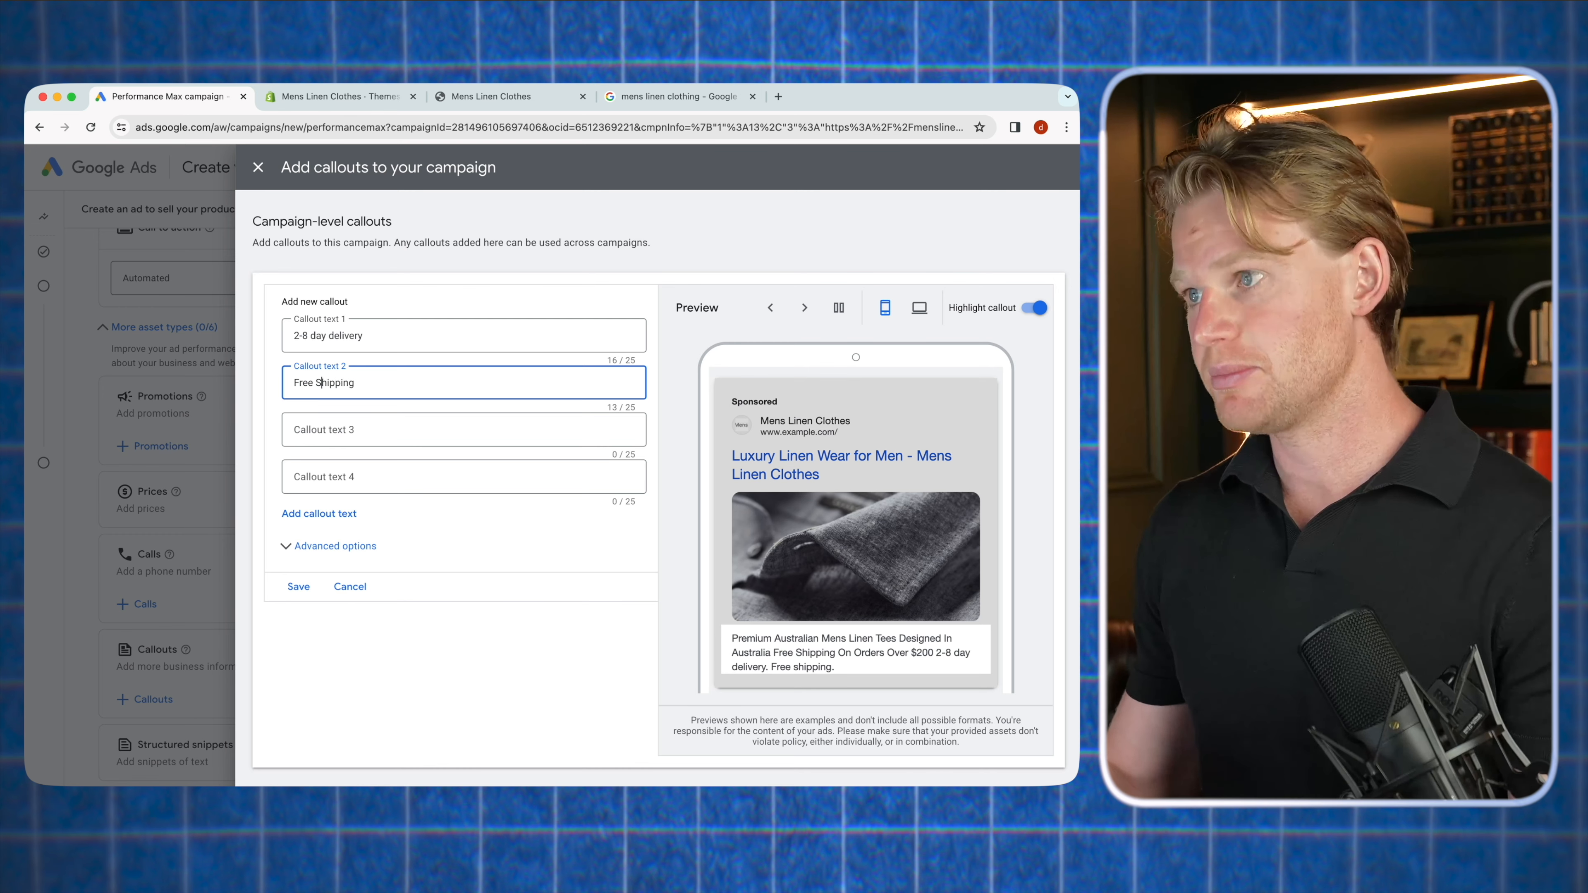
key("Tab")
type("Australian")
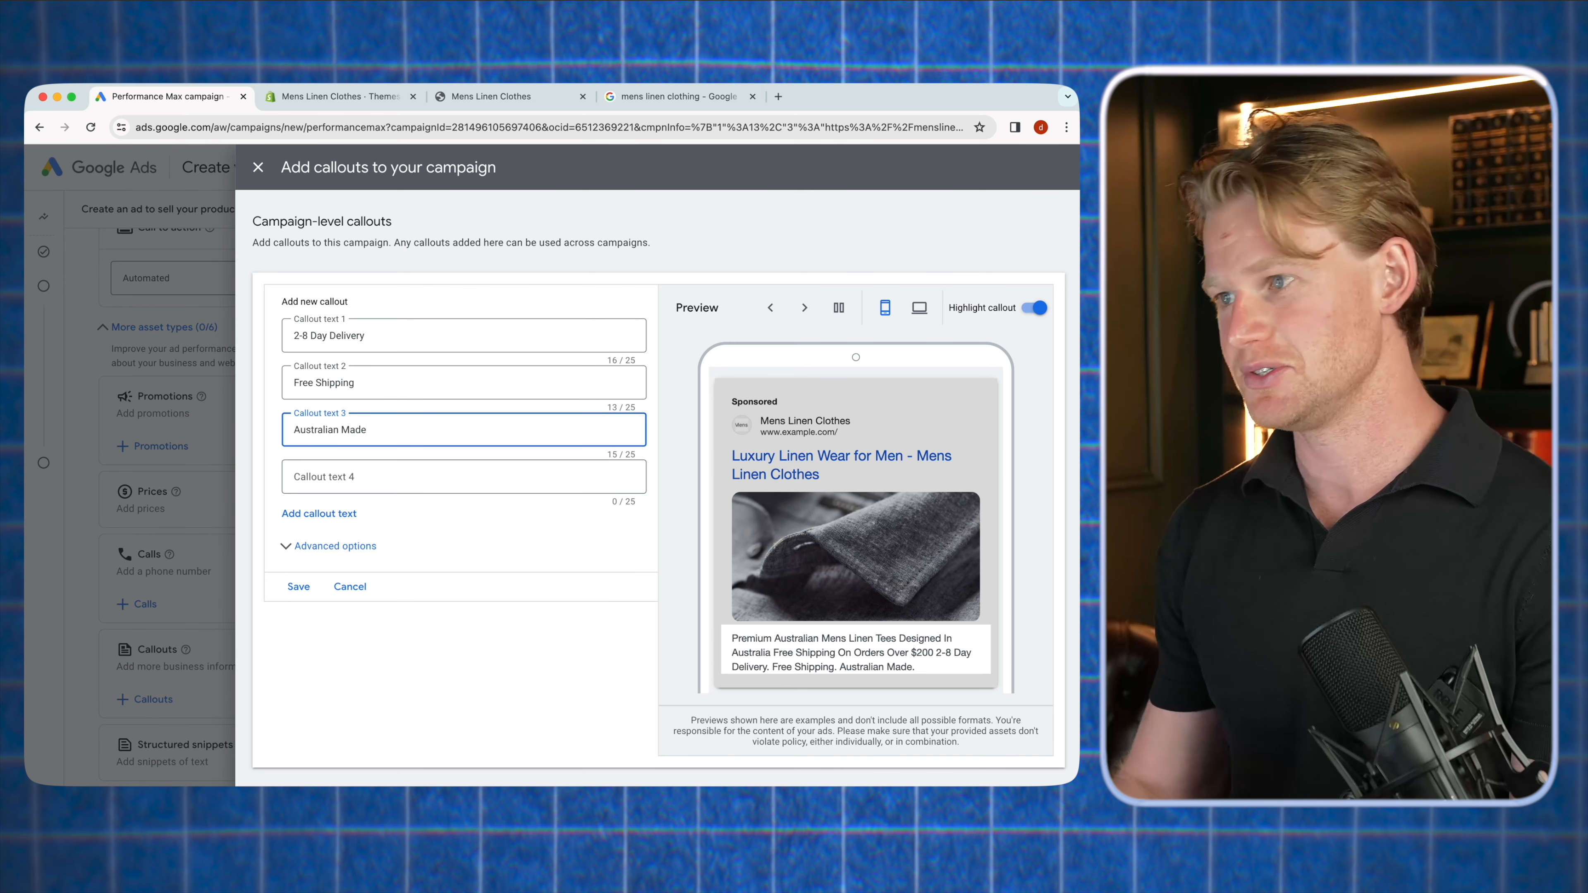
left_click(401, 469)
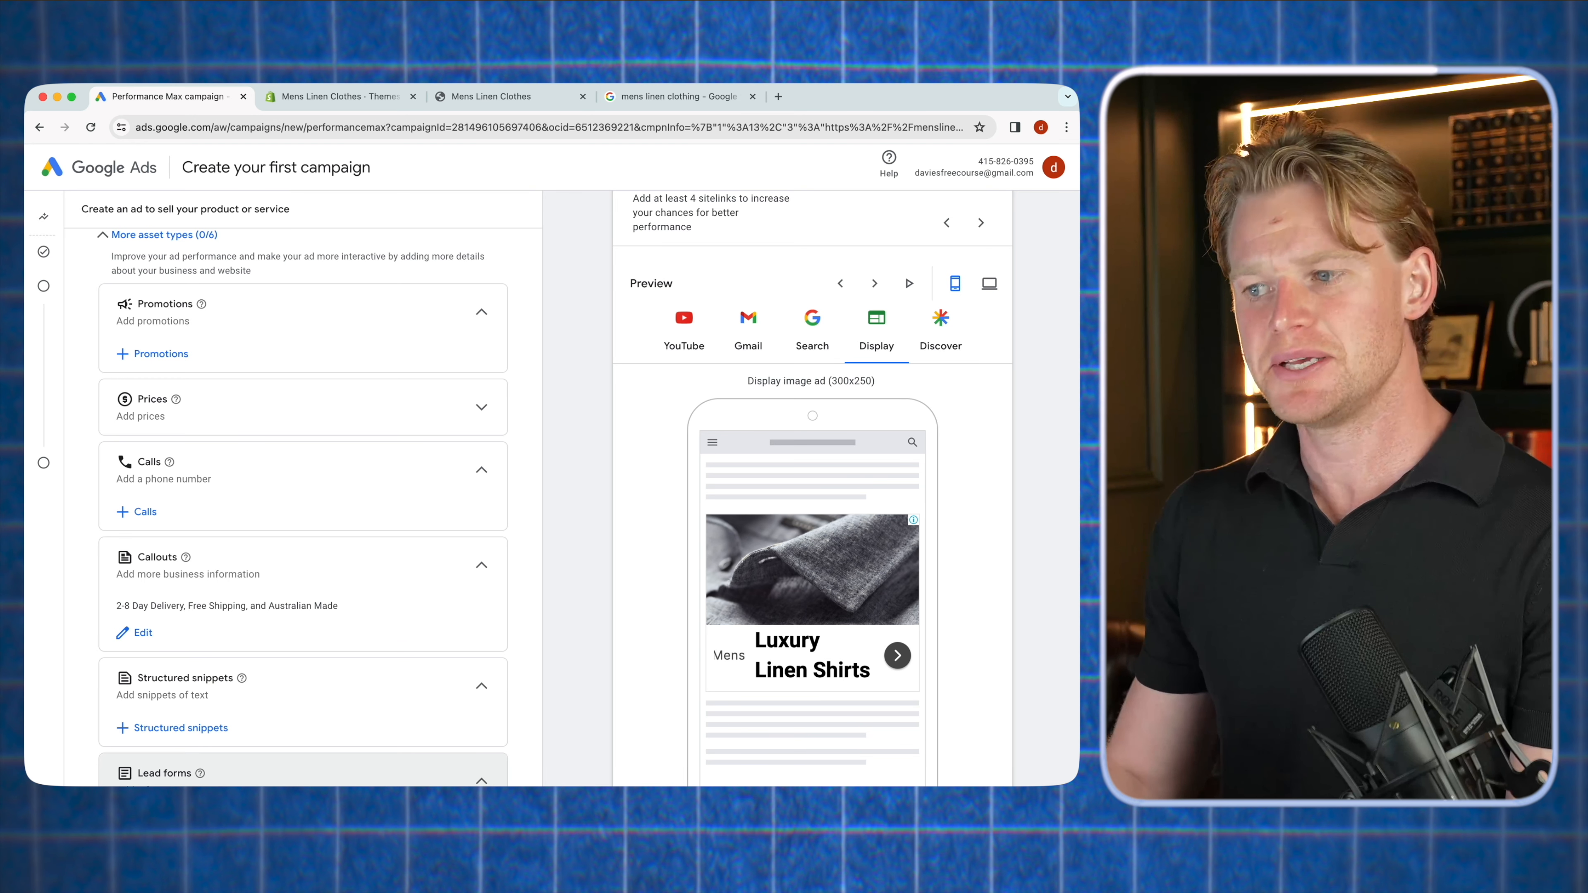
scroll(380, 686, "down", 1)
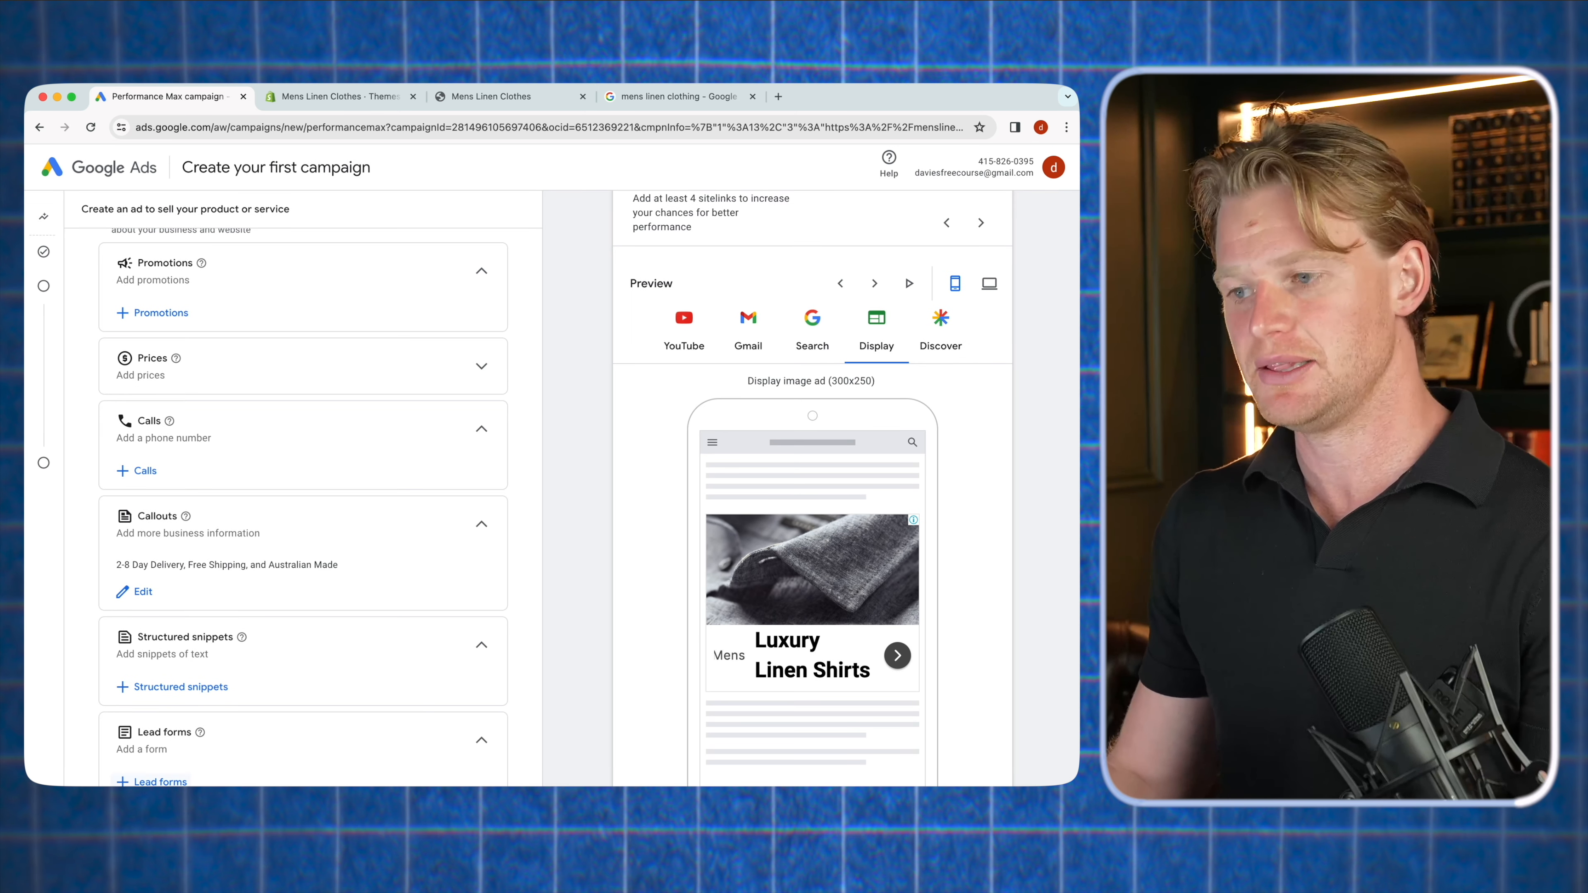
scroll(502, 751, "up", 1)
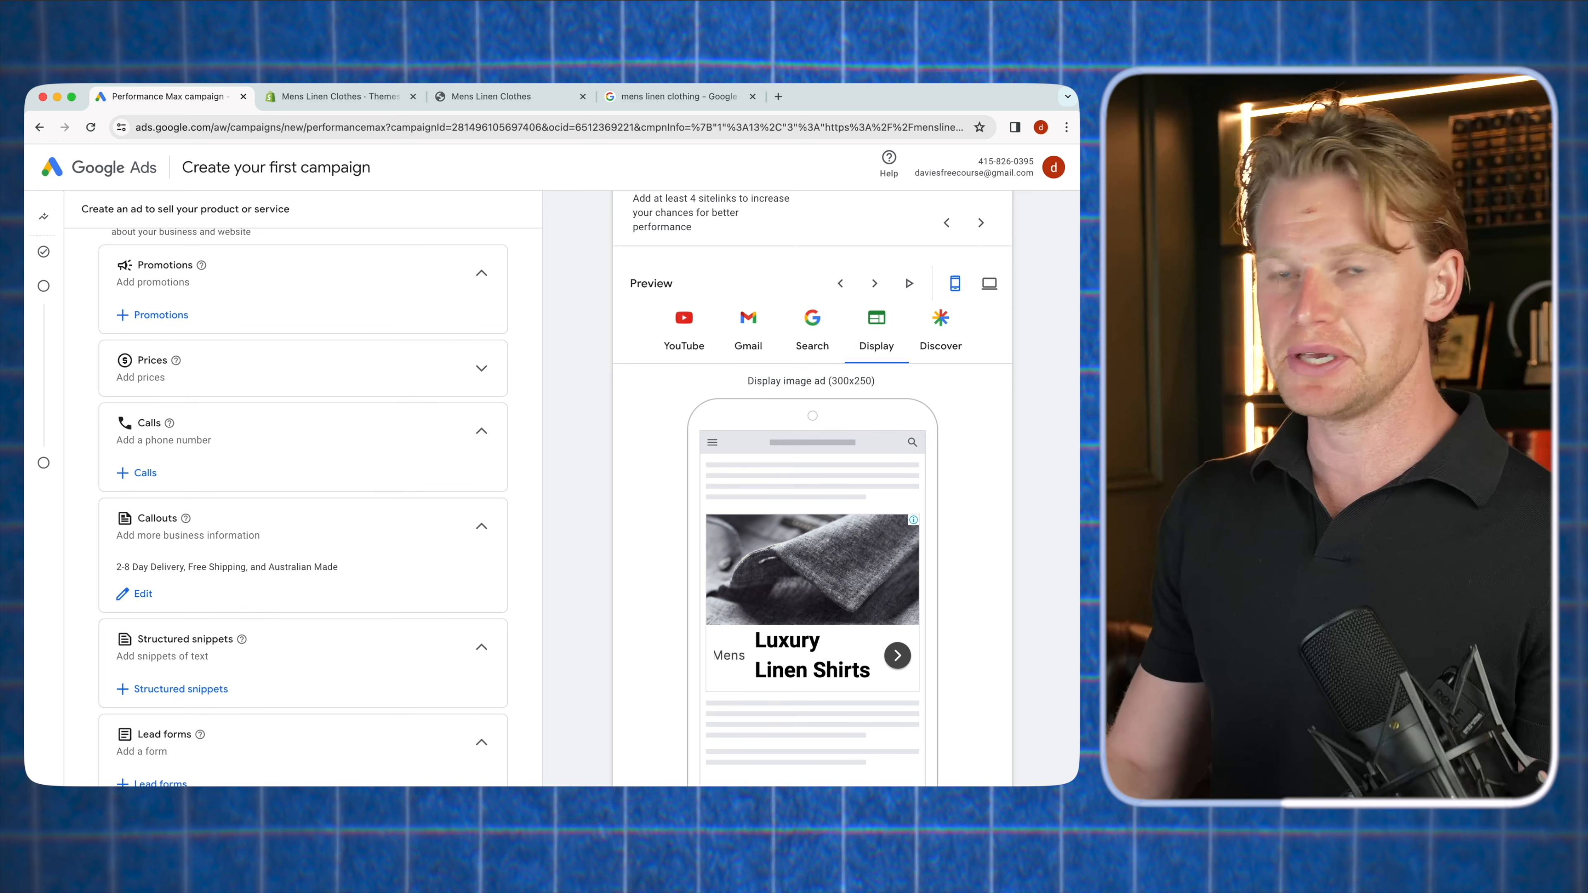
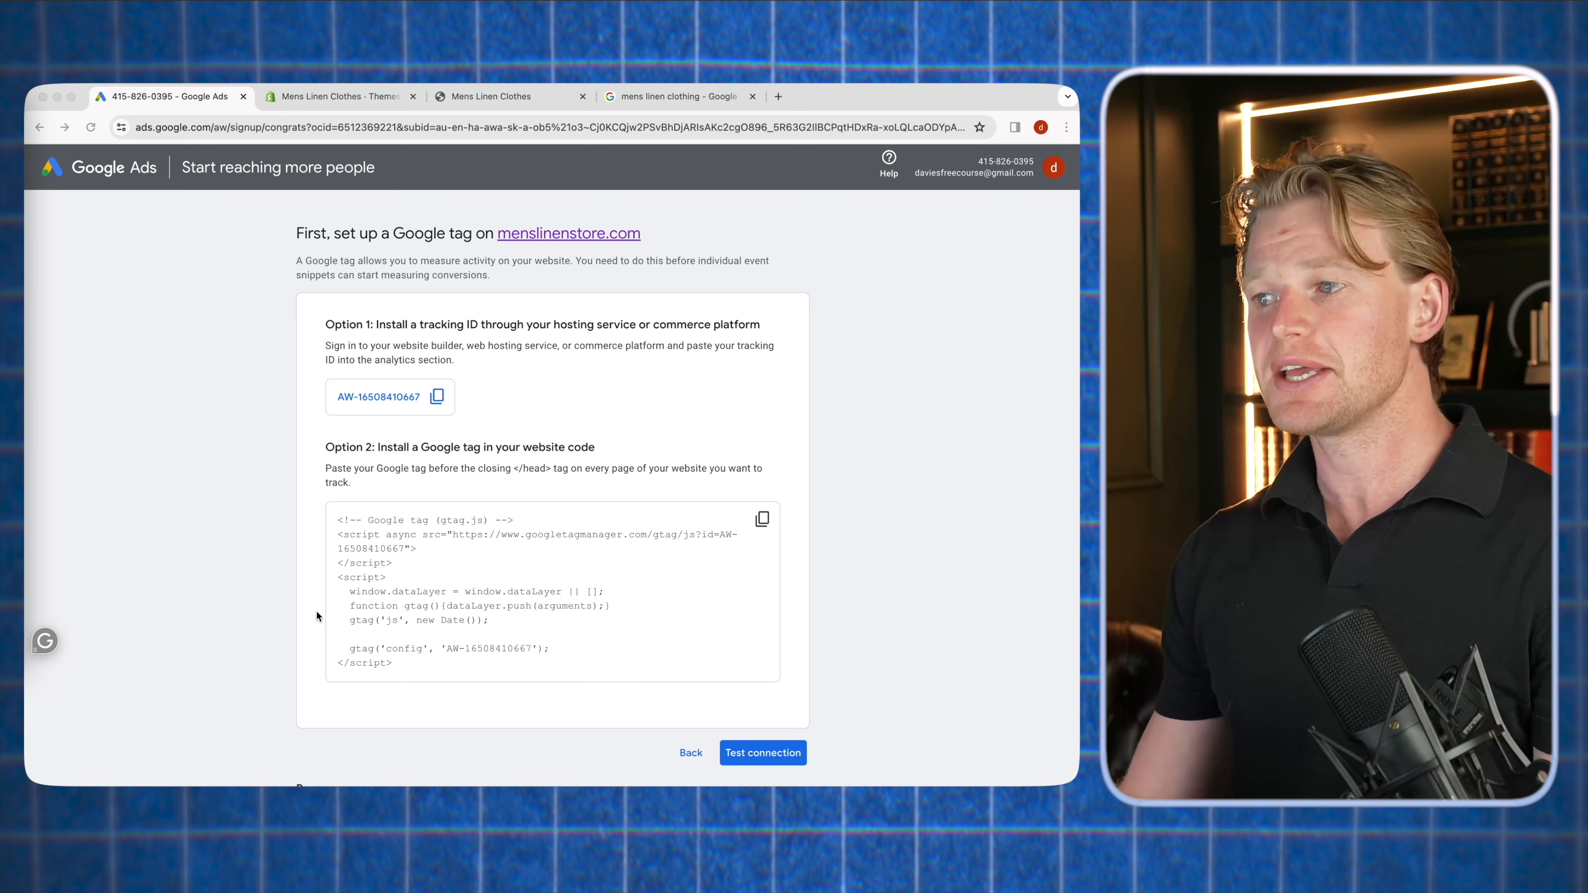
Copy the full Google tag code snippet, switch to Shopify and open theme.liquid in the Spotlight theme's code
left_click(230, 624)
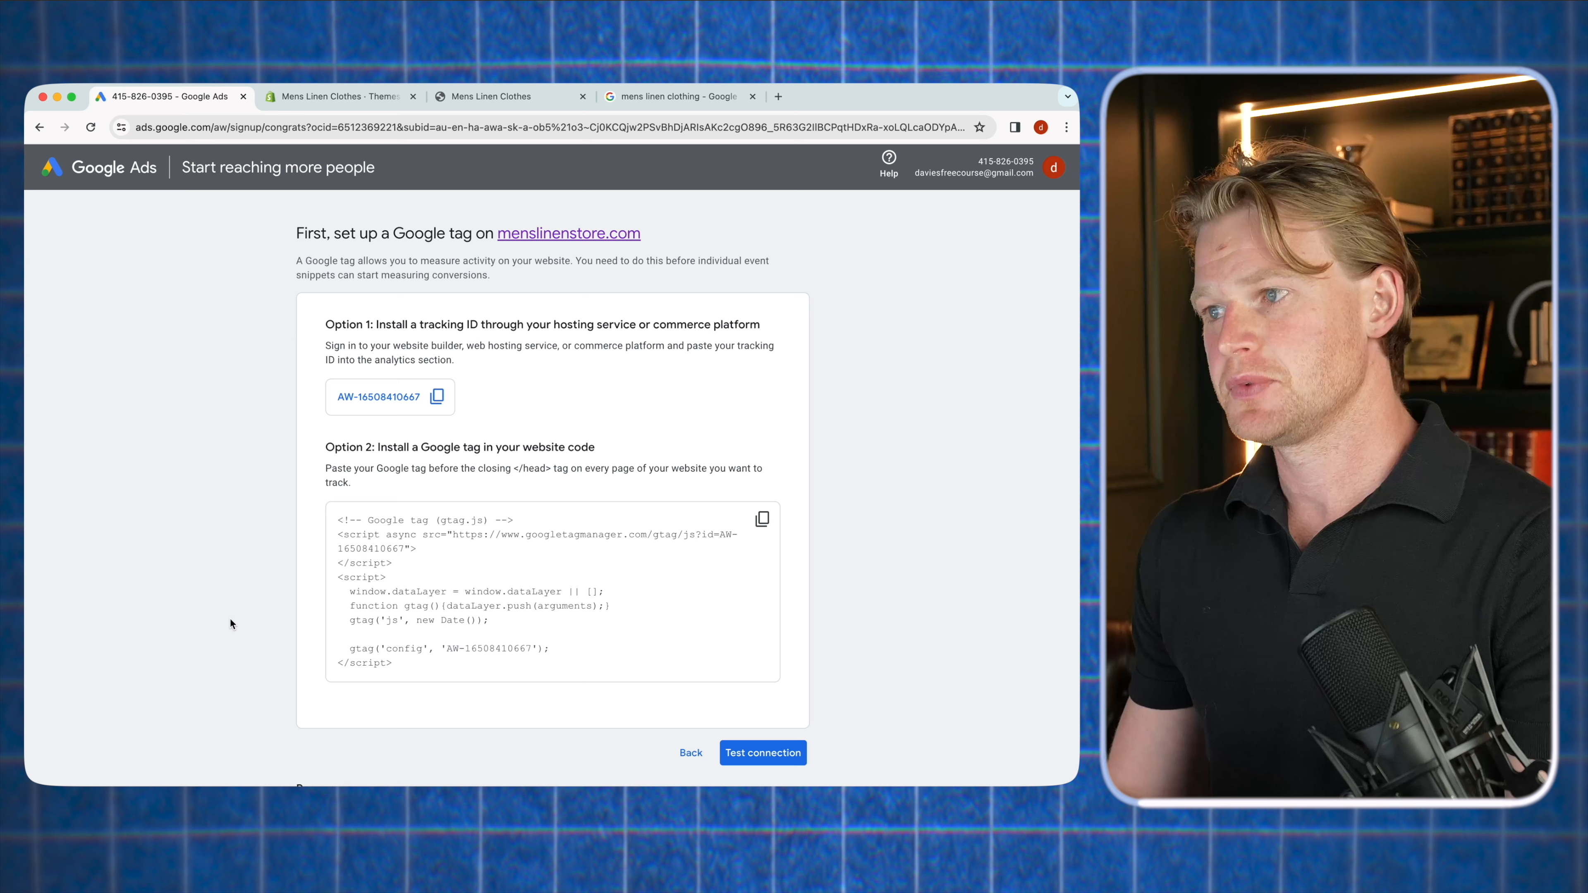
left_click(760, 524)
left_click(329, 98)
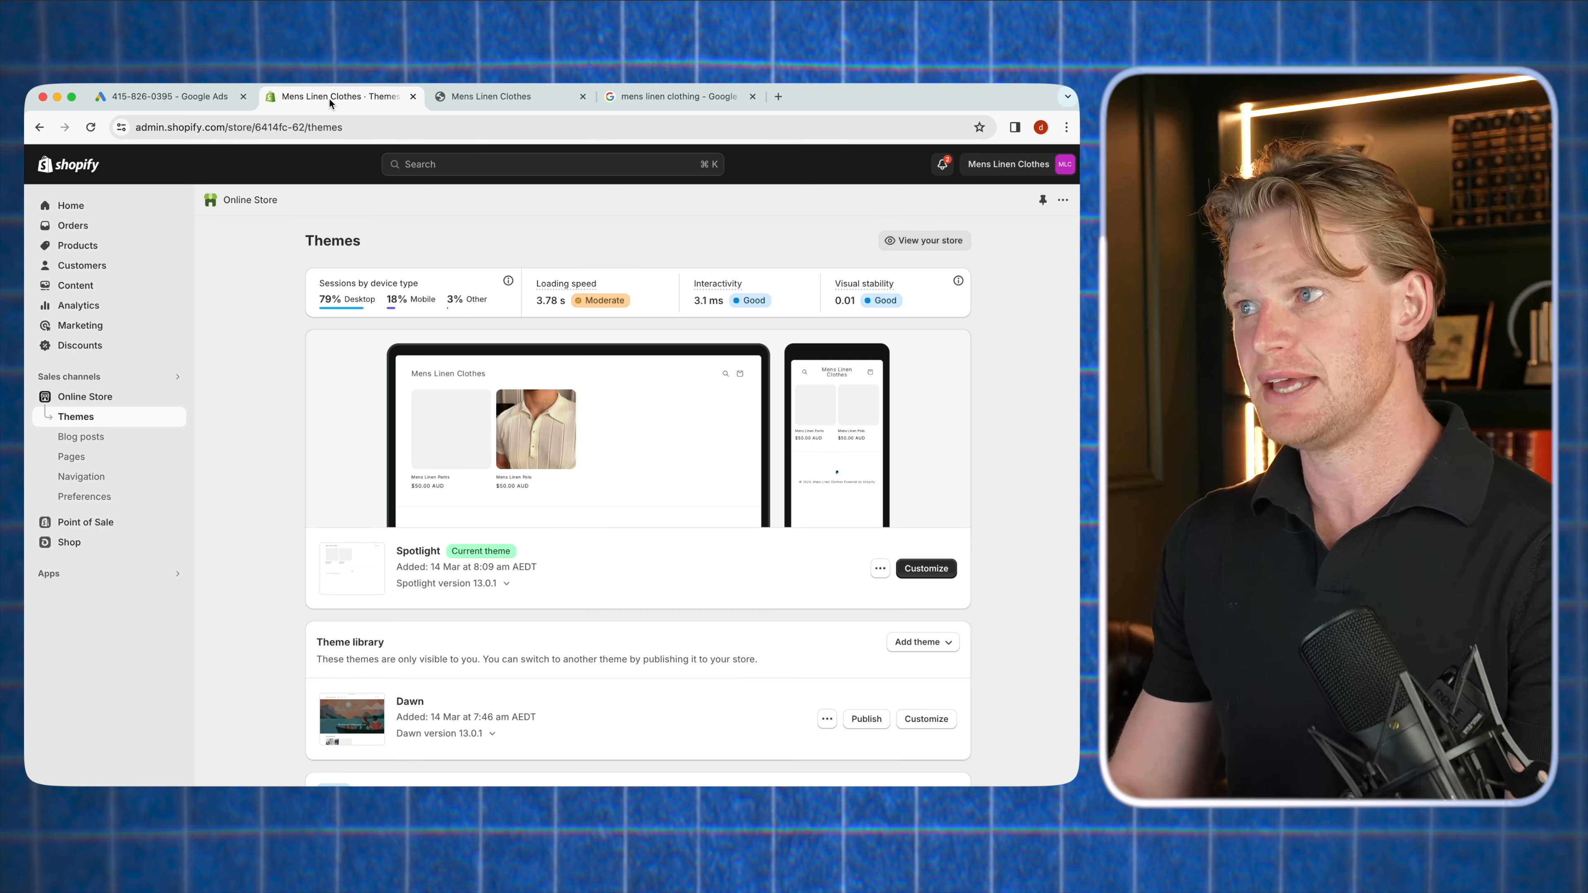
left_click(881, 569)
left_click(866, 684)
left_click(99, 317)
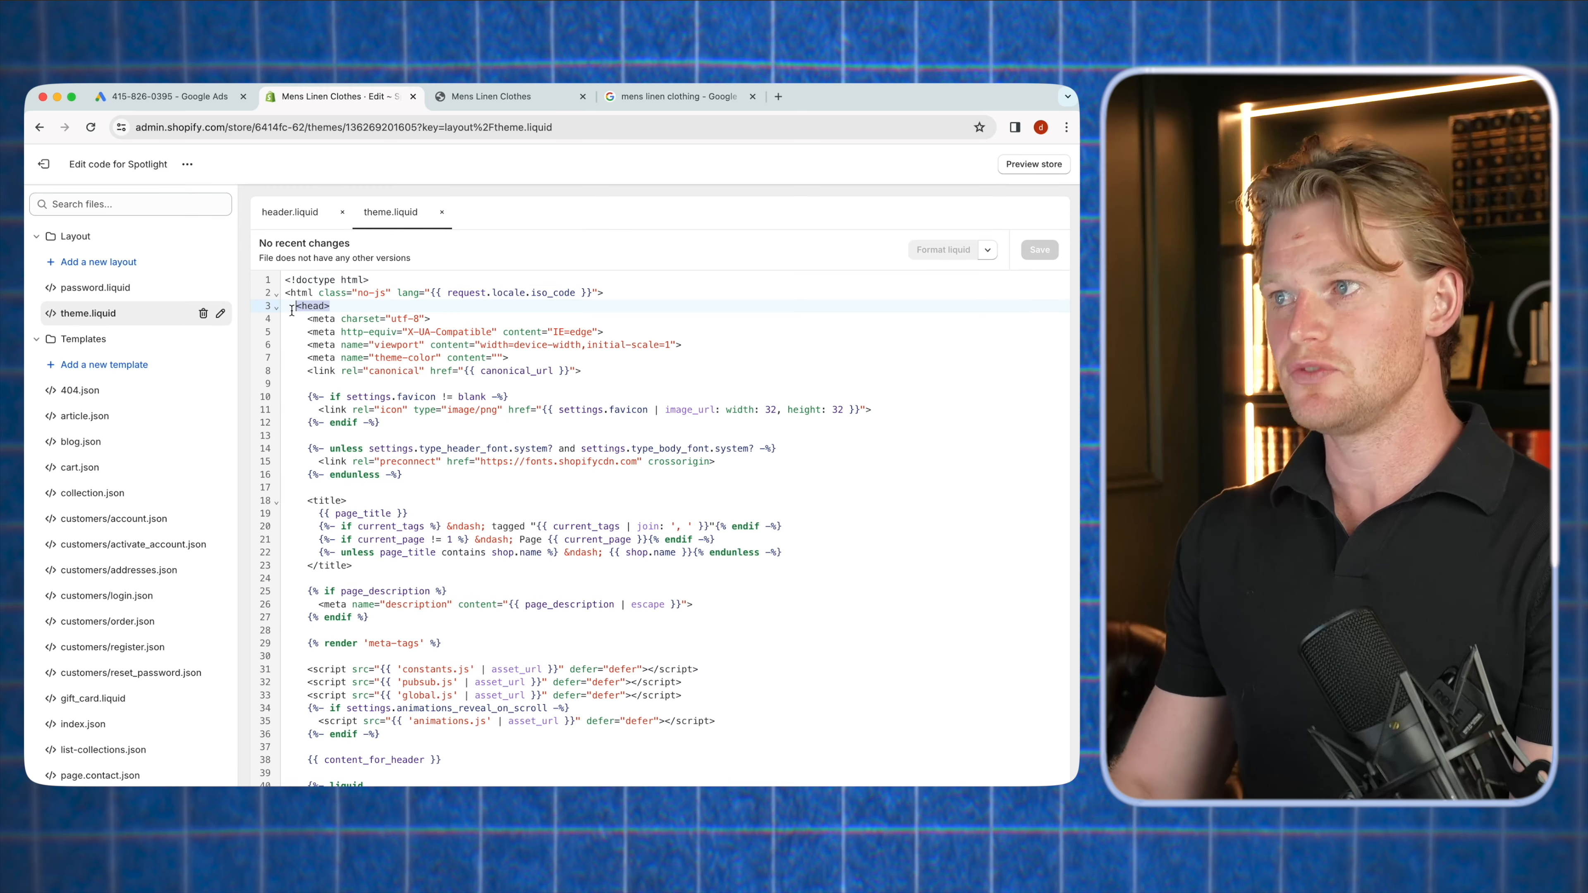
Paste the Google tag snippet after the last script, above the closing </head> tag in theme.liquid, and save the file
scroll(286, 310, "down", 20)
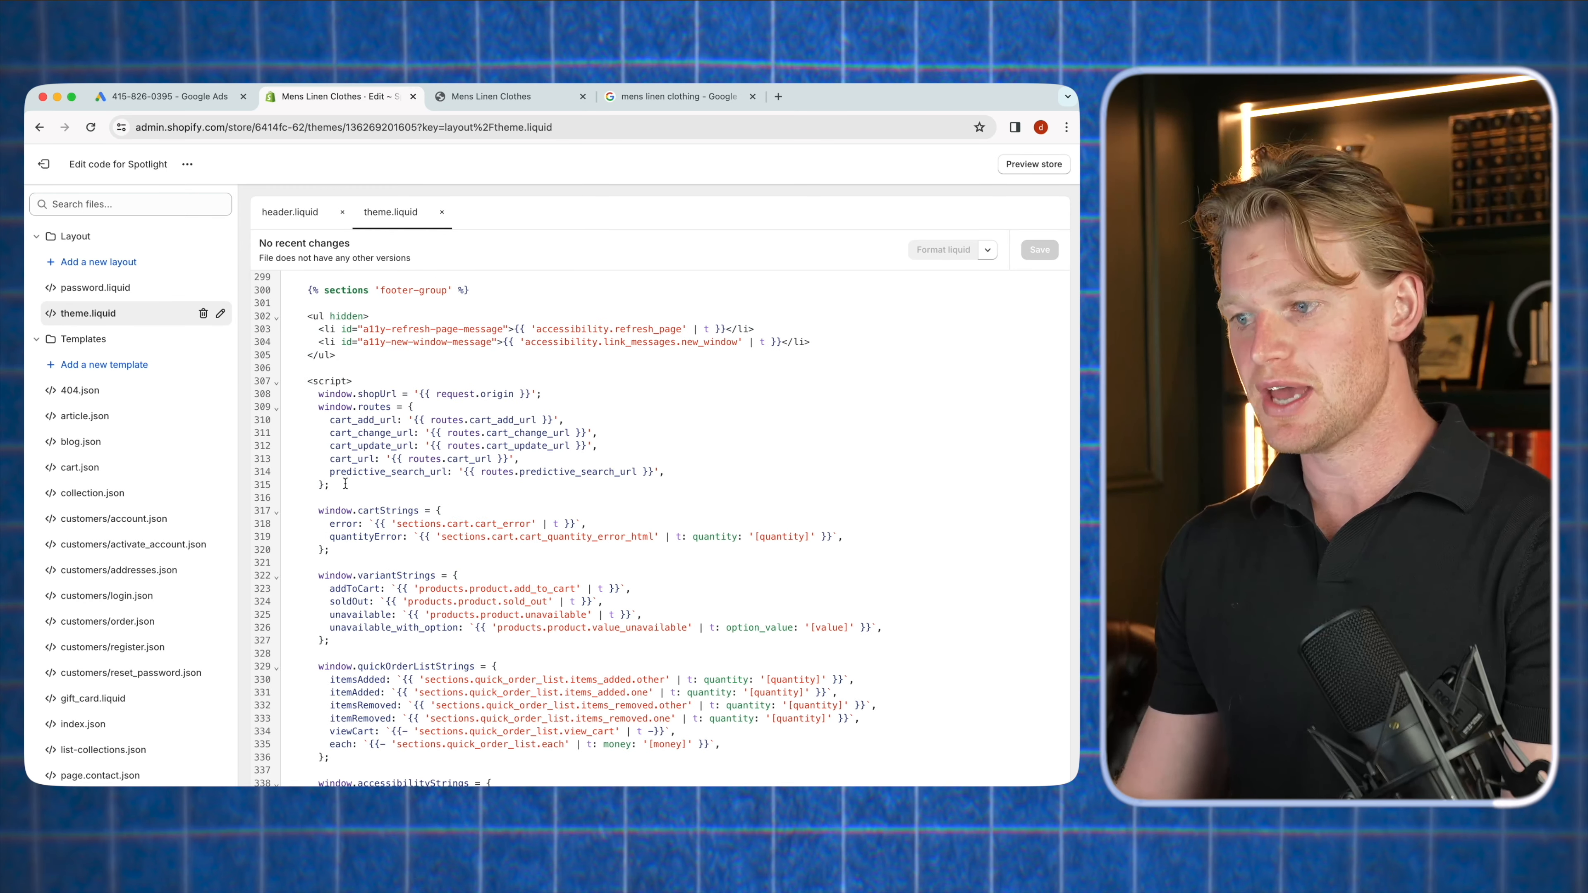
scroll(661, 528, "up", 3)
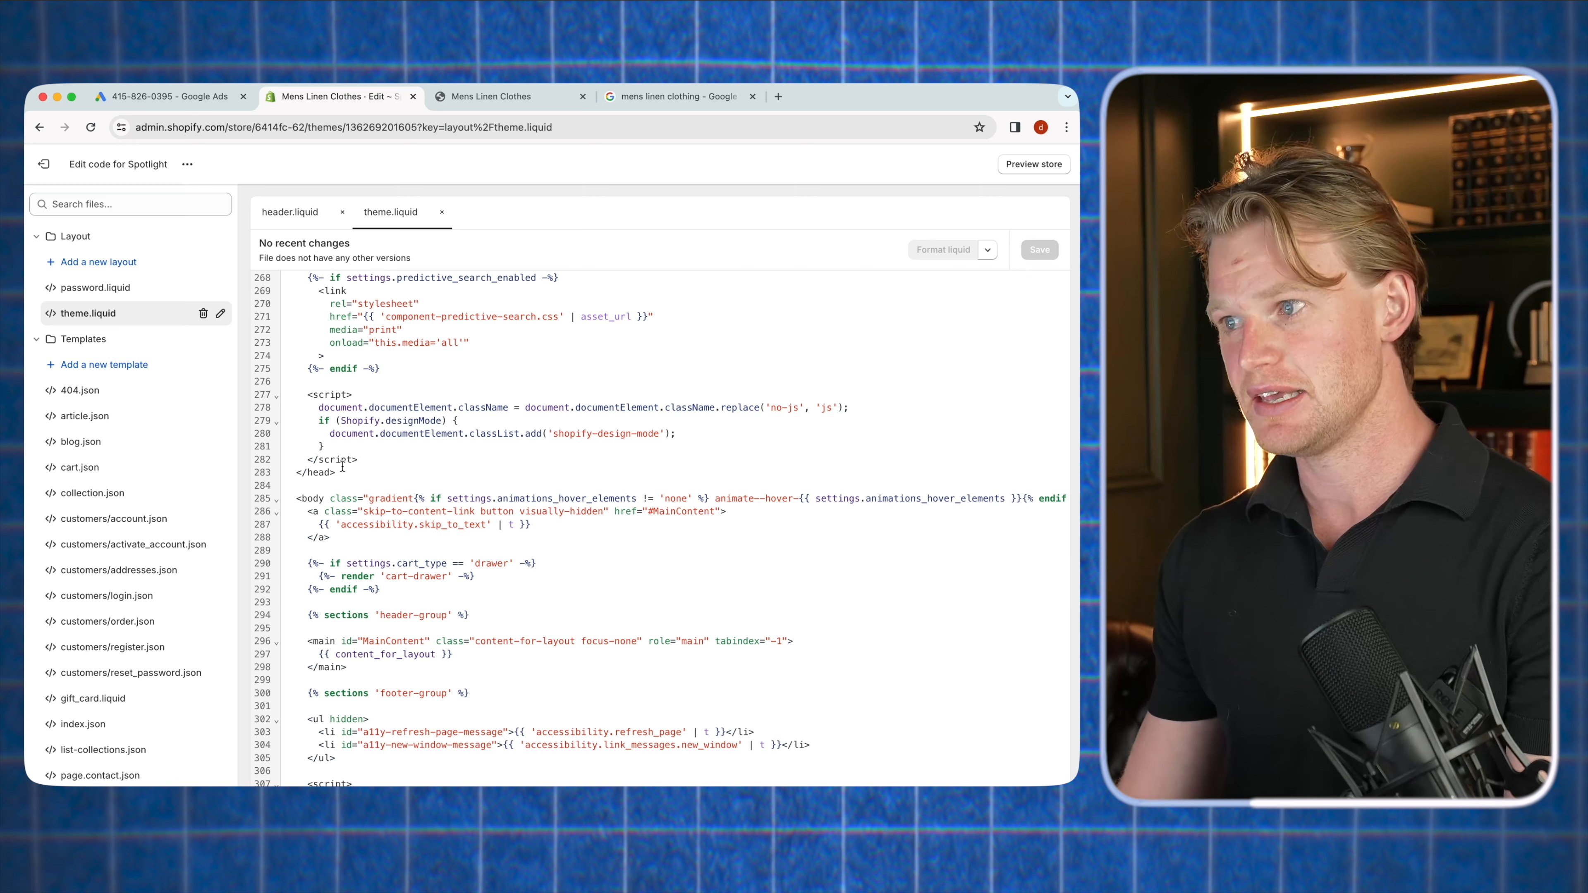
left_click(355, 460)
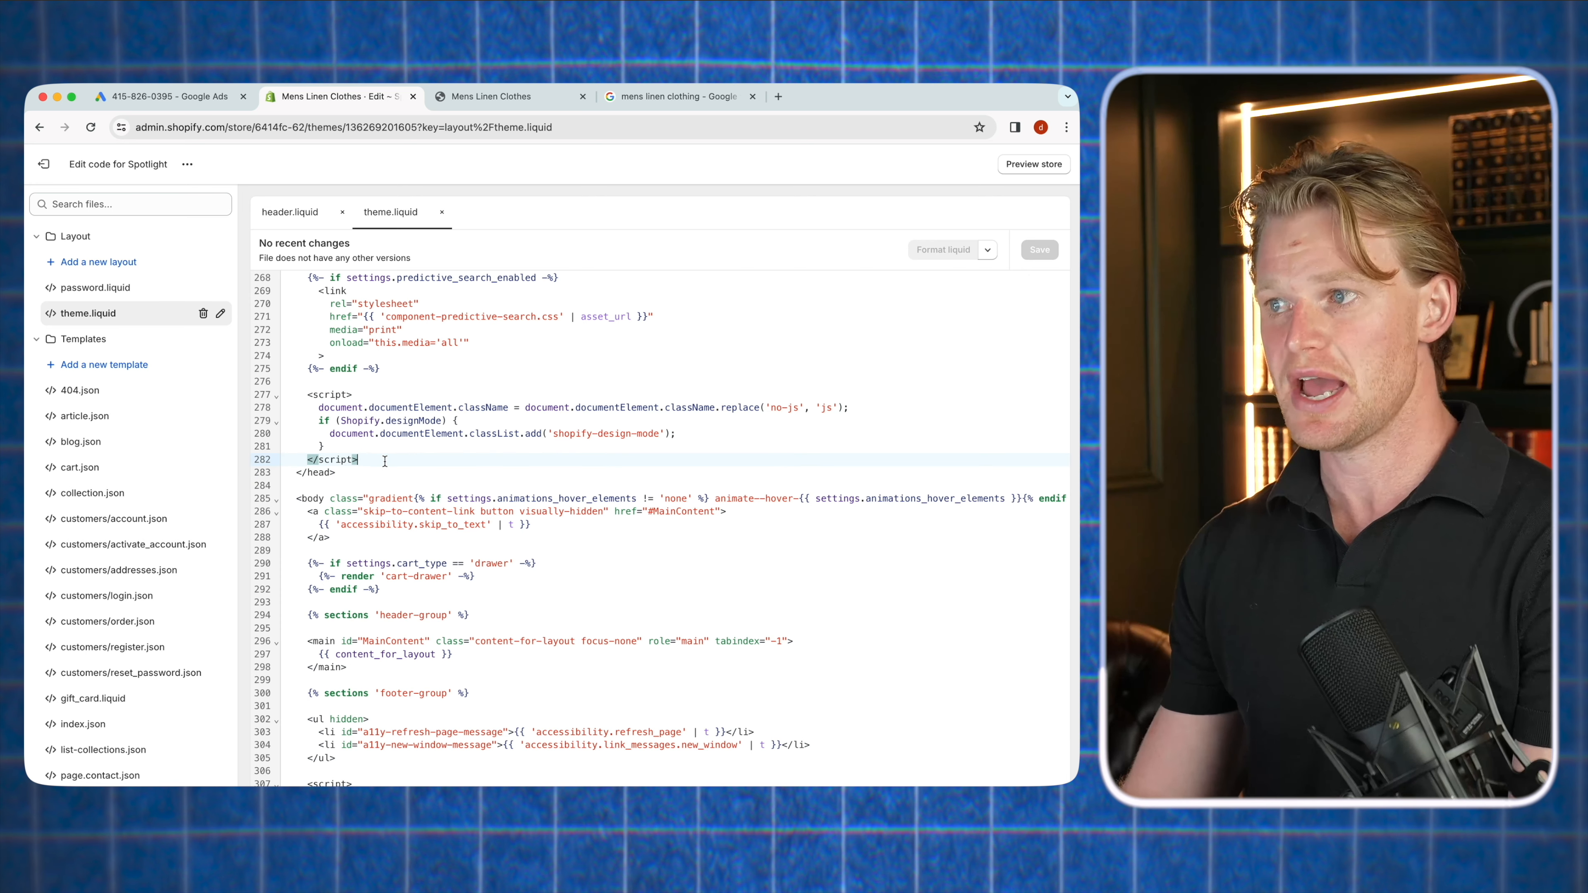
scroll(386, 465, "up", 19)
scroll(375, 477, "down", 15)
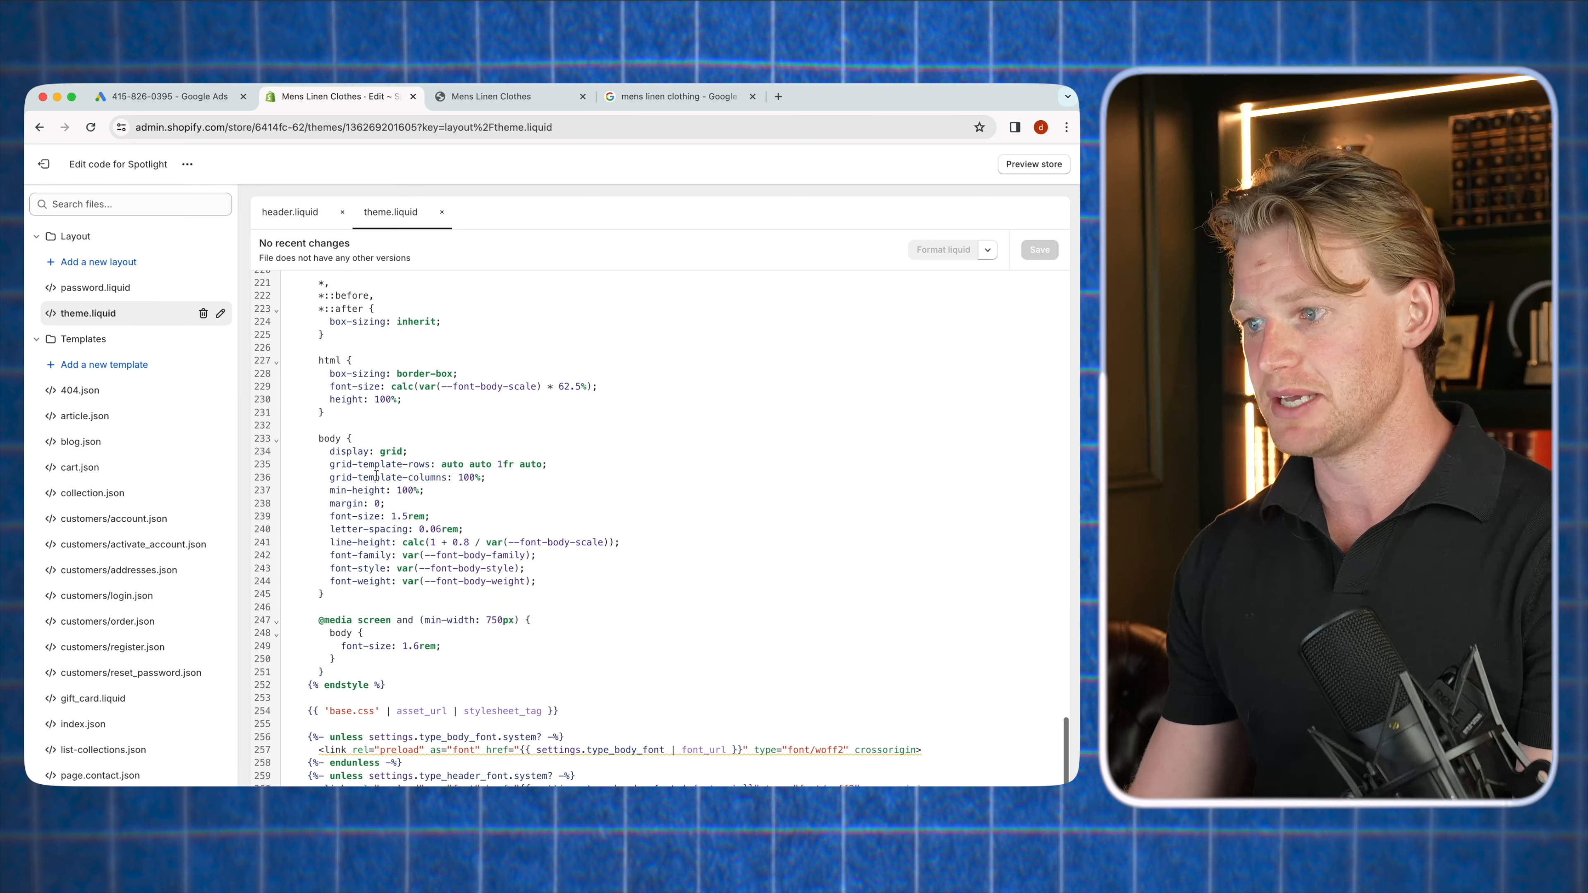
key("Return")
key("Return")
key("ctrl+v")
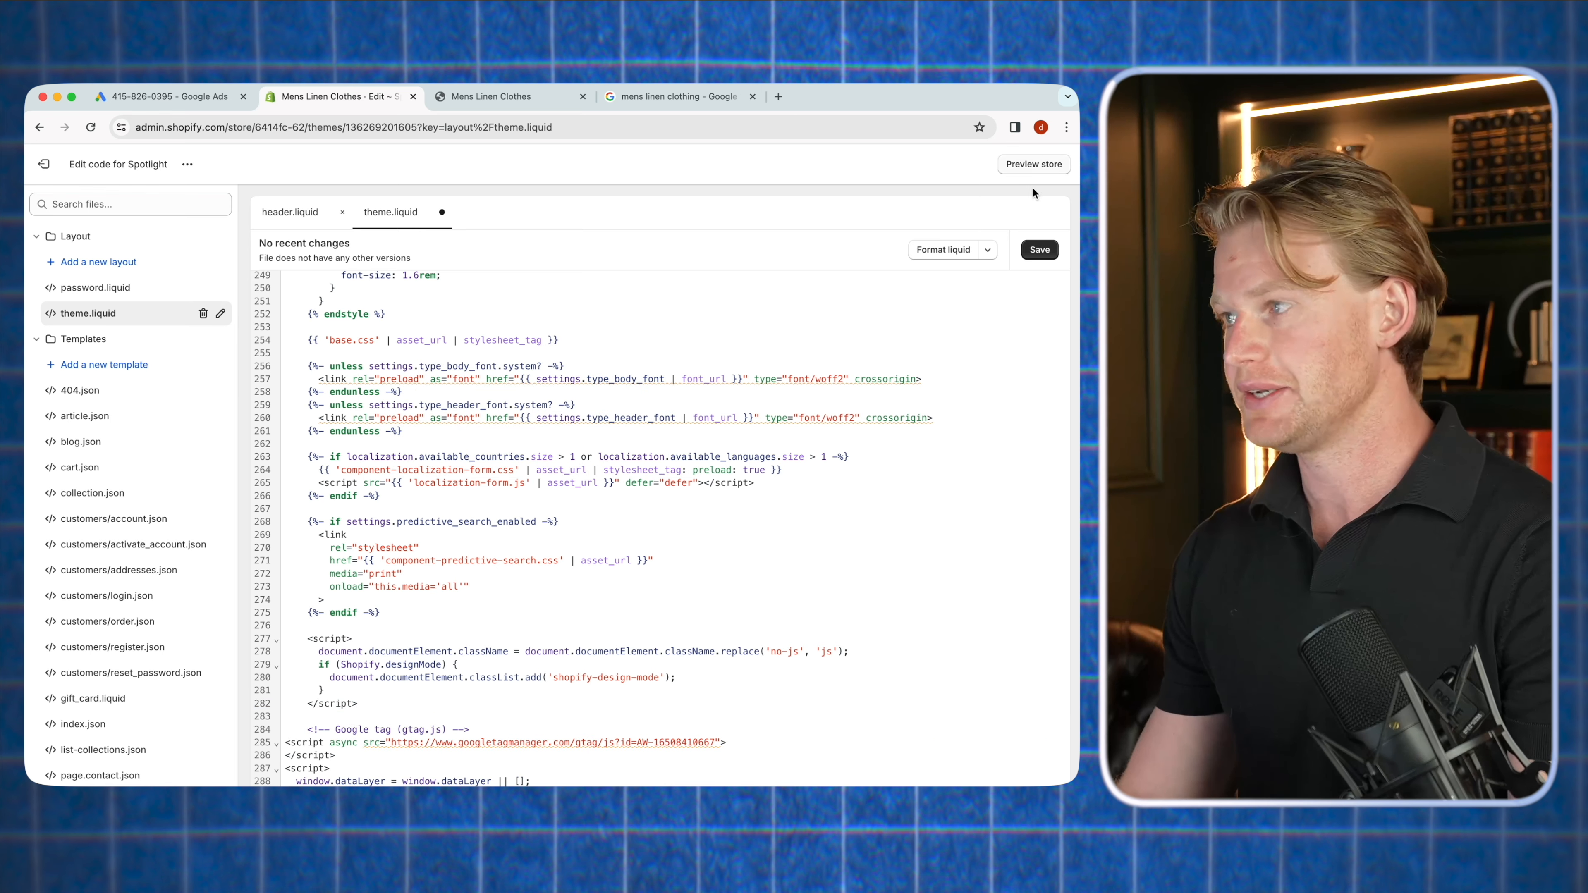
left_click(1040, 250)
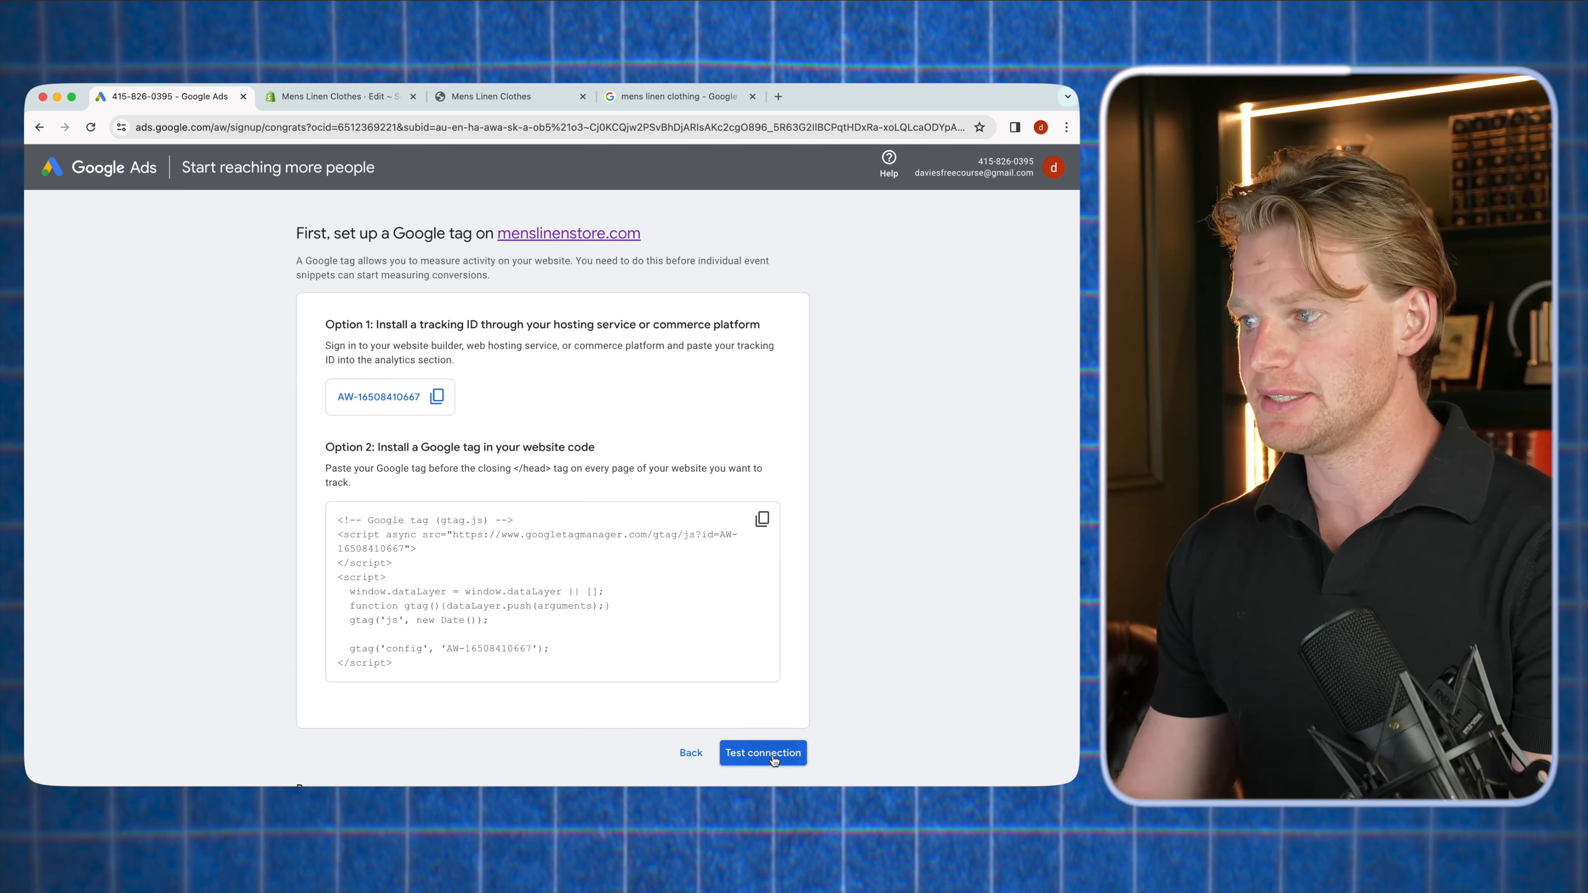
Test the Google tag connection in Google Ads, then agree to the terms with enhanced conversions turned on and continue to the account
left_click(762, 752)
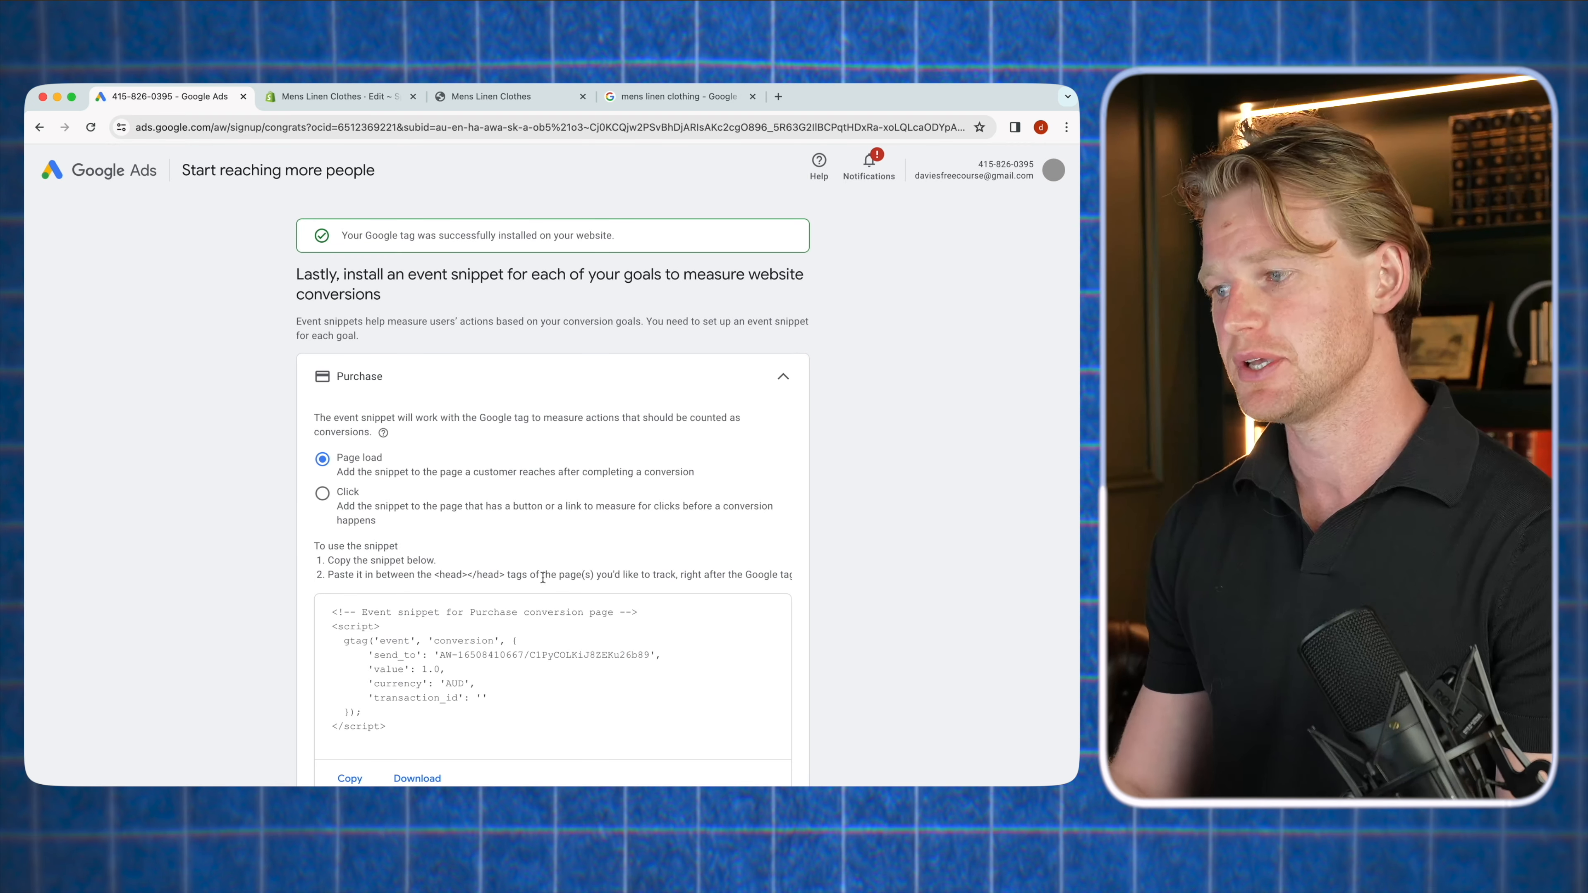
scroll(535, 588, "down", 5)
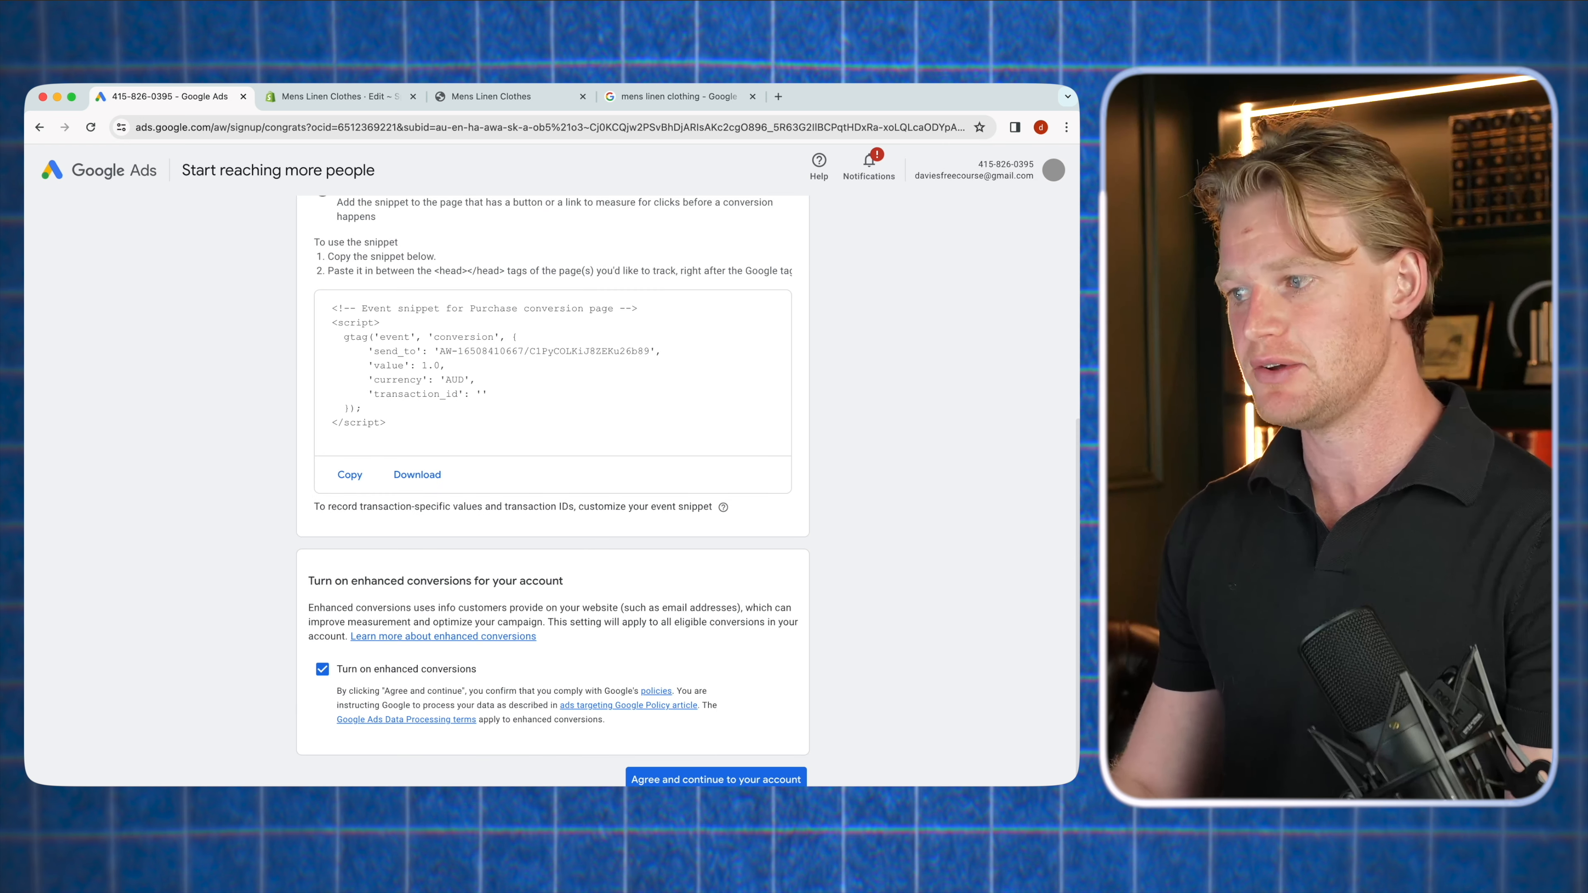
left_click(716, 779)
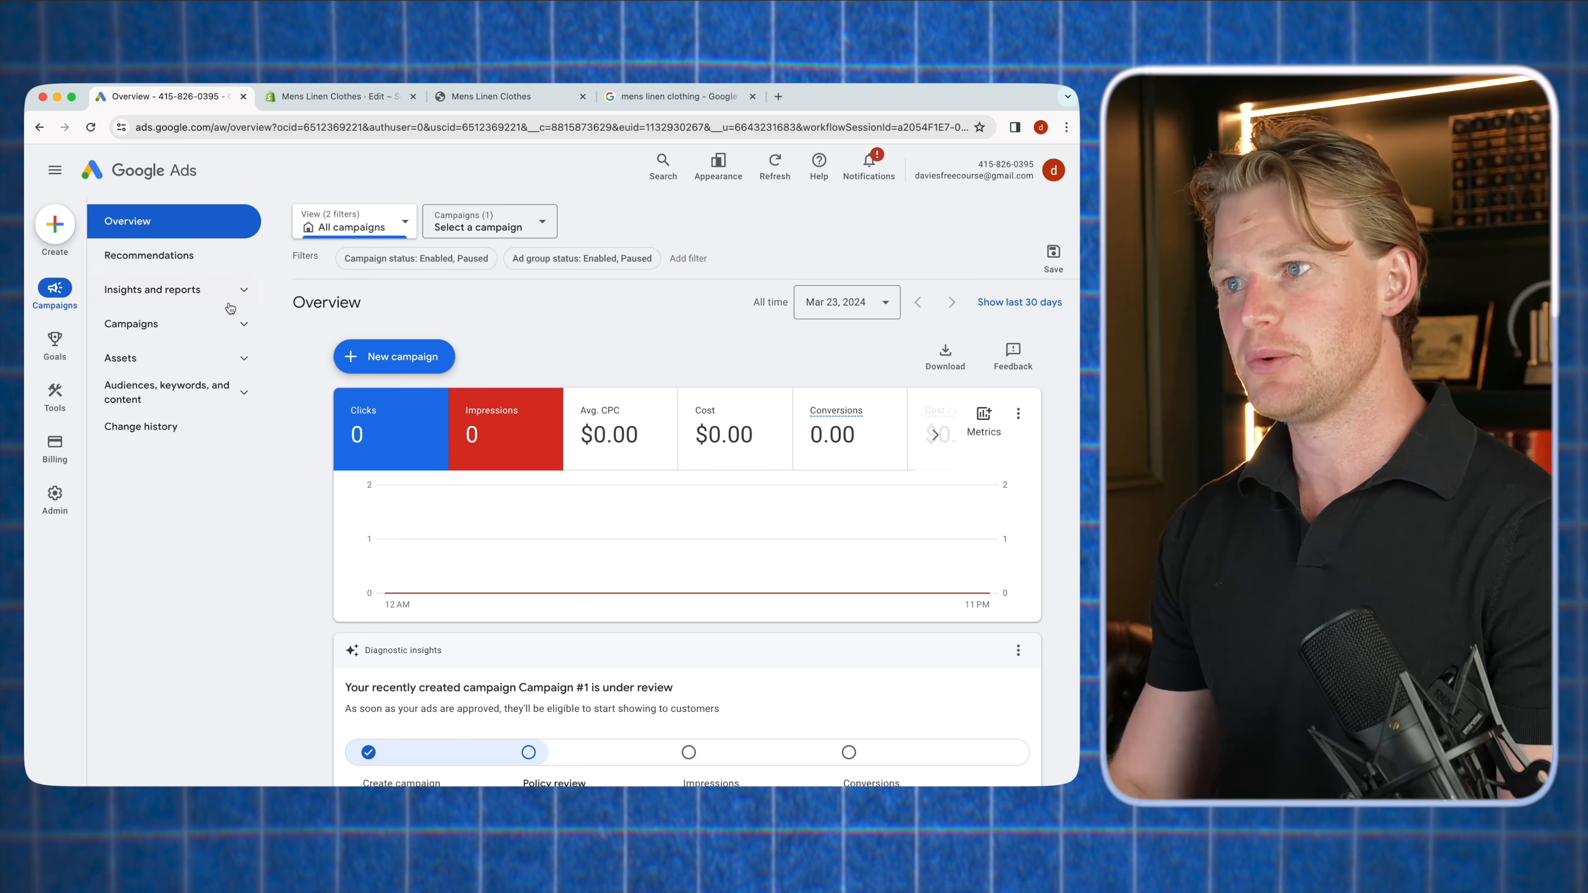
Check the review status of Campaign #1 in the campaigns list, then open it and review its overview and diagnostics
left_click(244, 325)
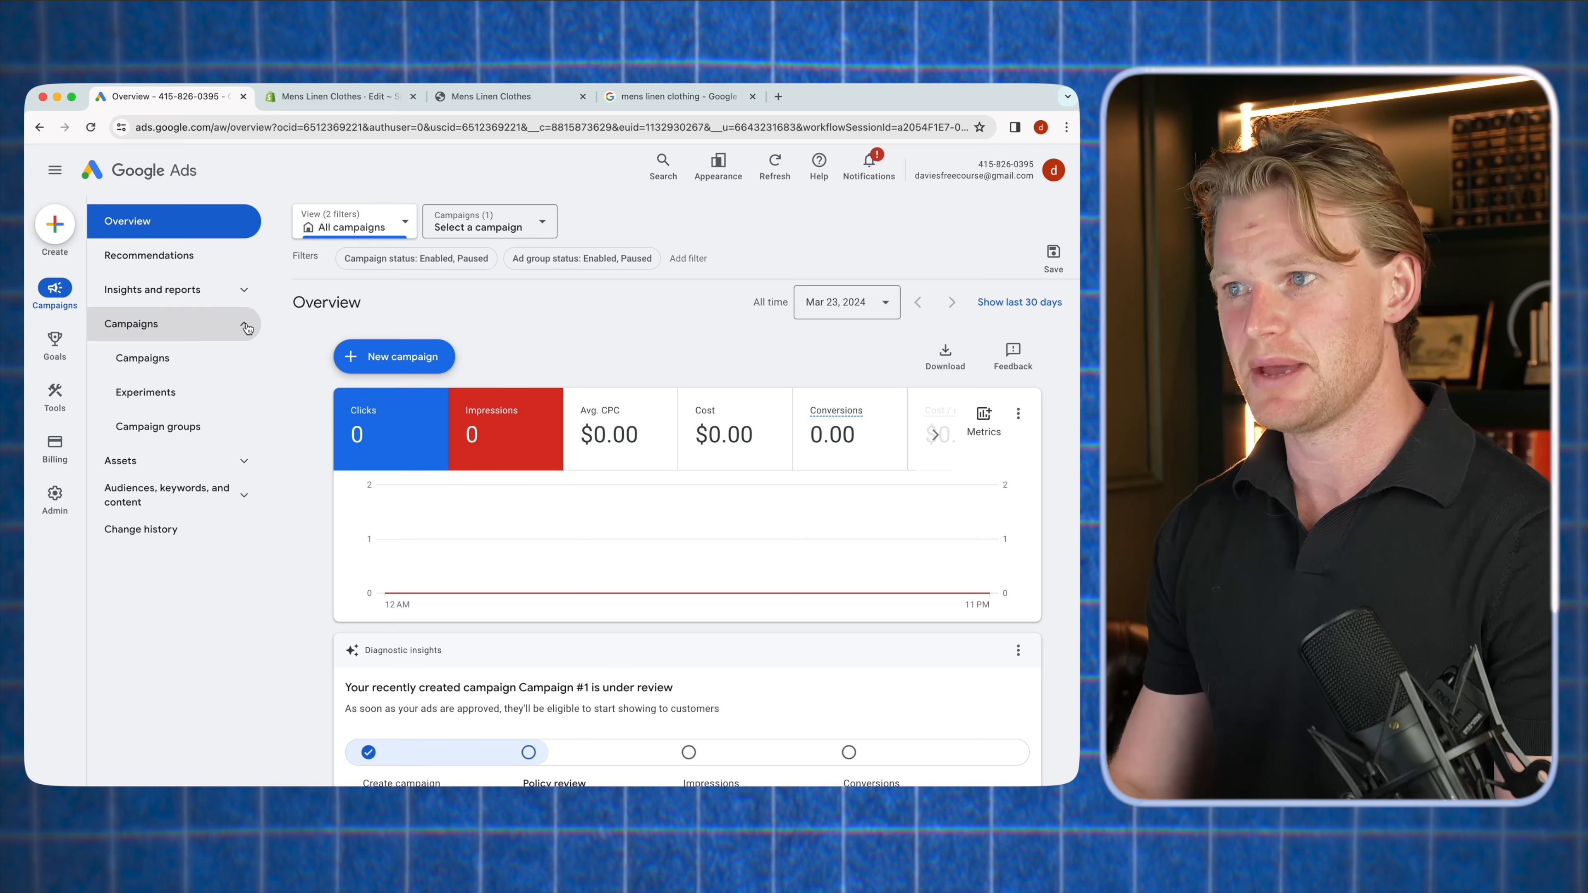
left_click(187, 358)
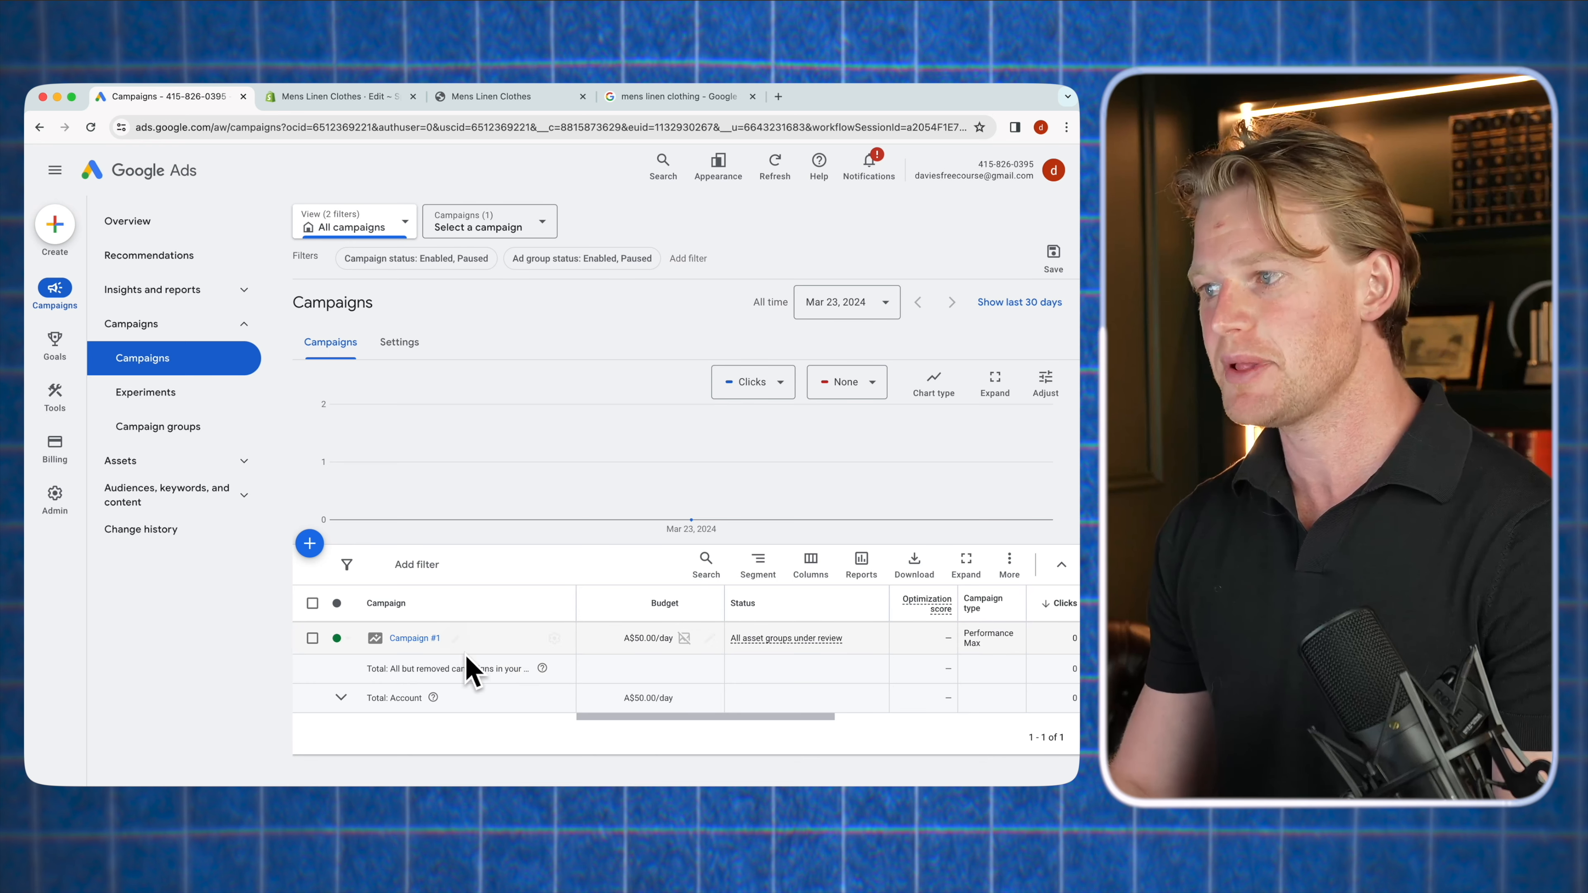
mouse_move(785, 648)
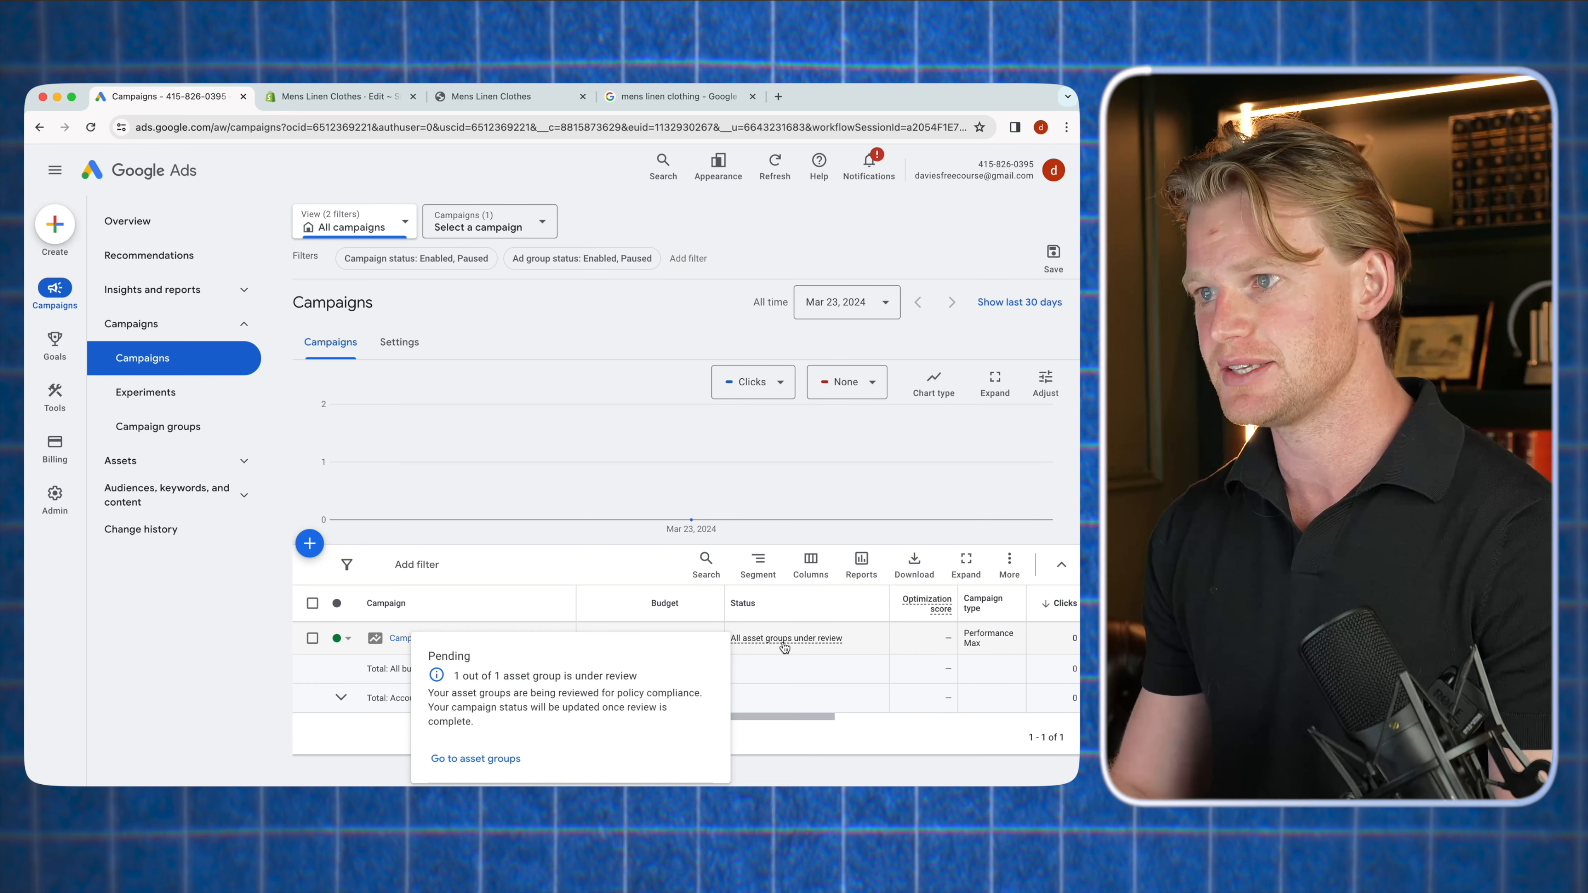
left_click(399, 638)
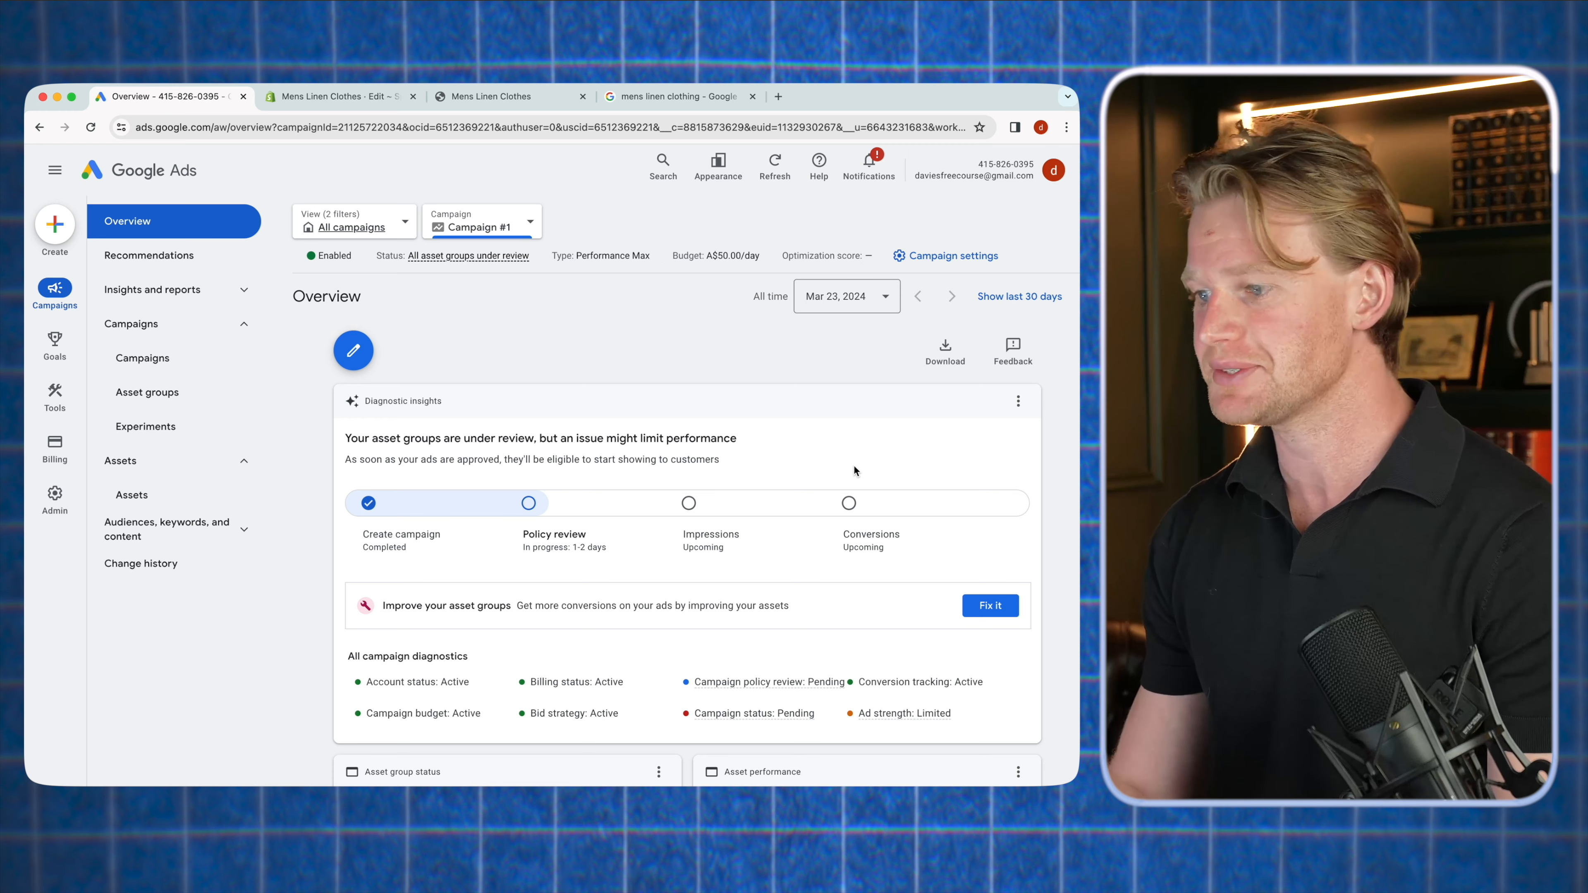
scroll(854, 466, "down", 10)
scroll(750, 483, "up", 10)
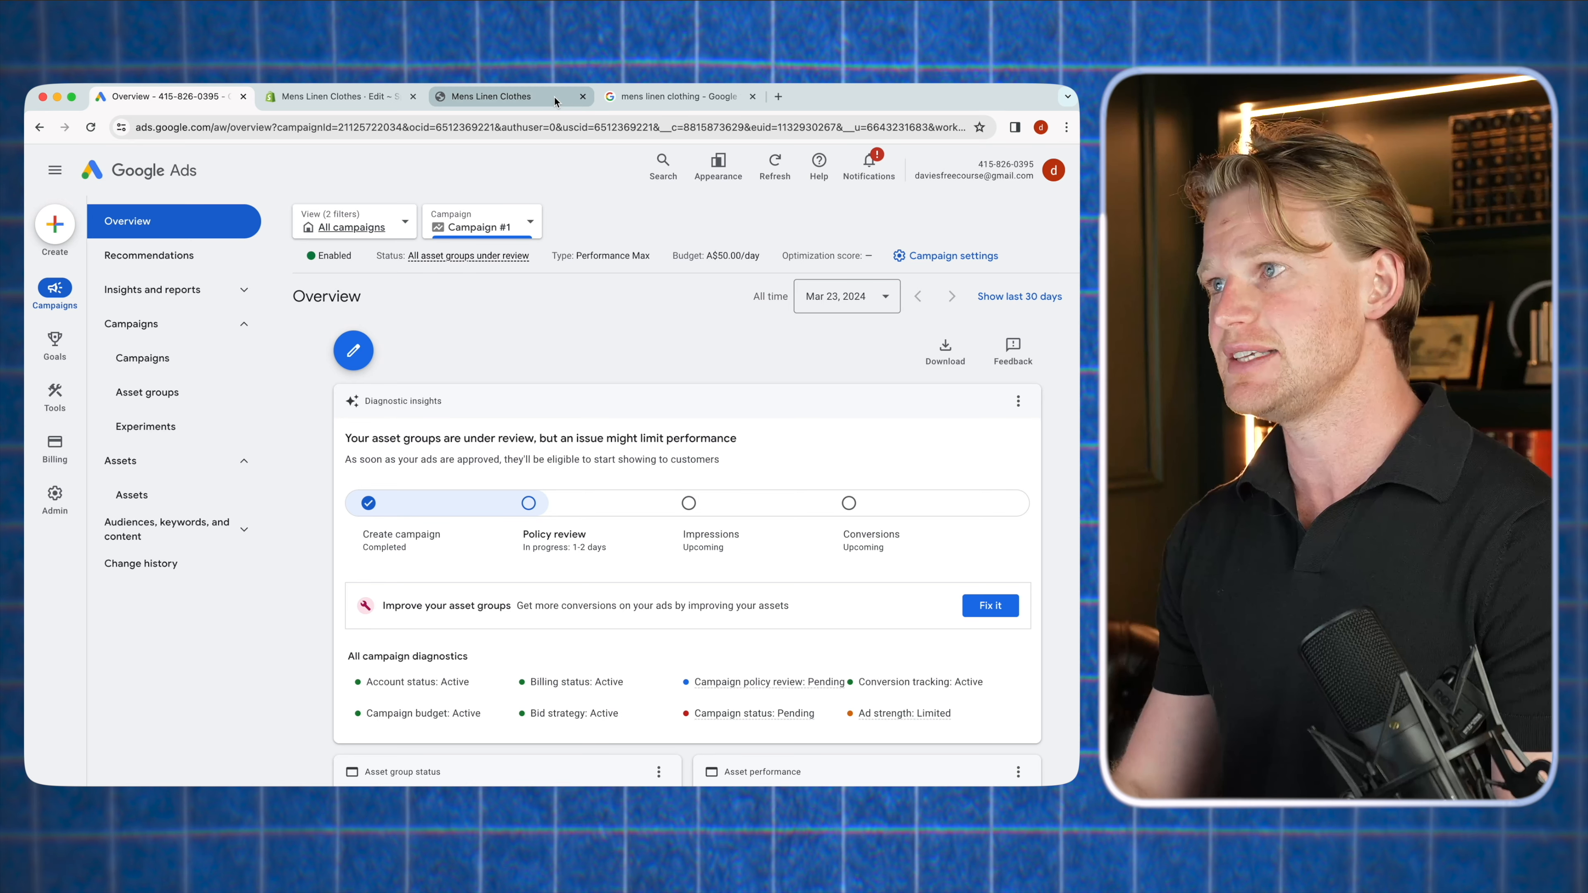
View the Mens Linen Clothes storefront and examine the sponsored product listings in the Google results for "mens linen clothing"
left_click(513, 96)
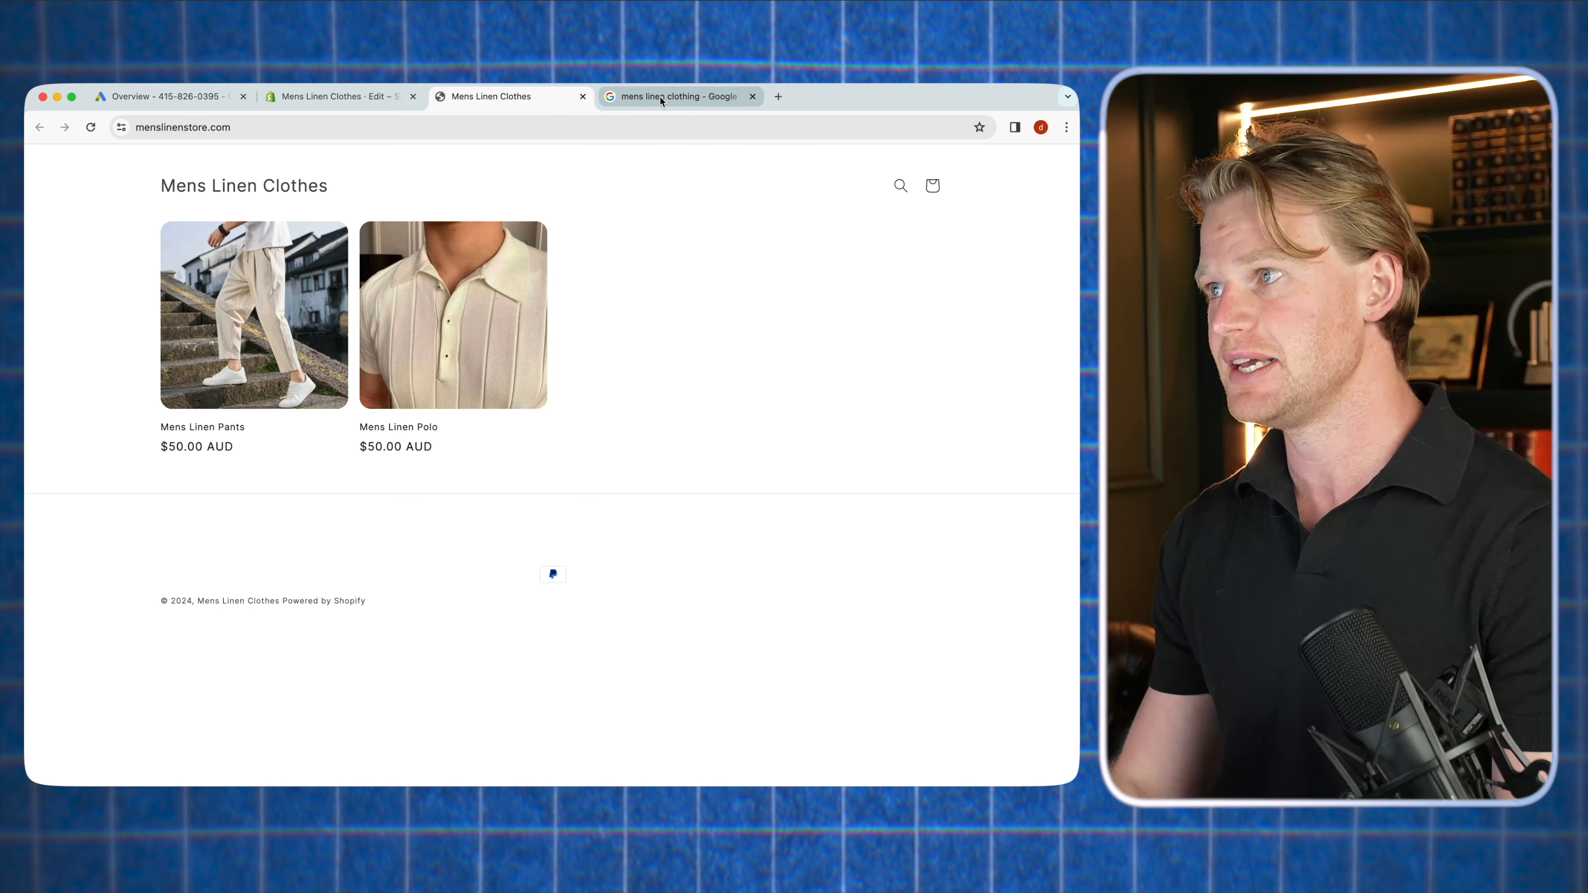
left_click(661, 97)
scroll(465, 440, "up", 10)
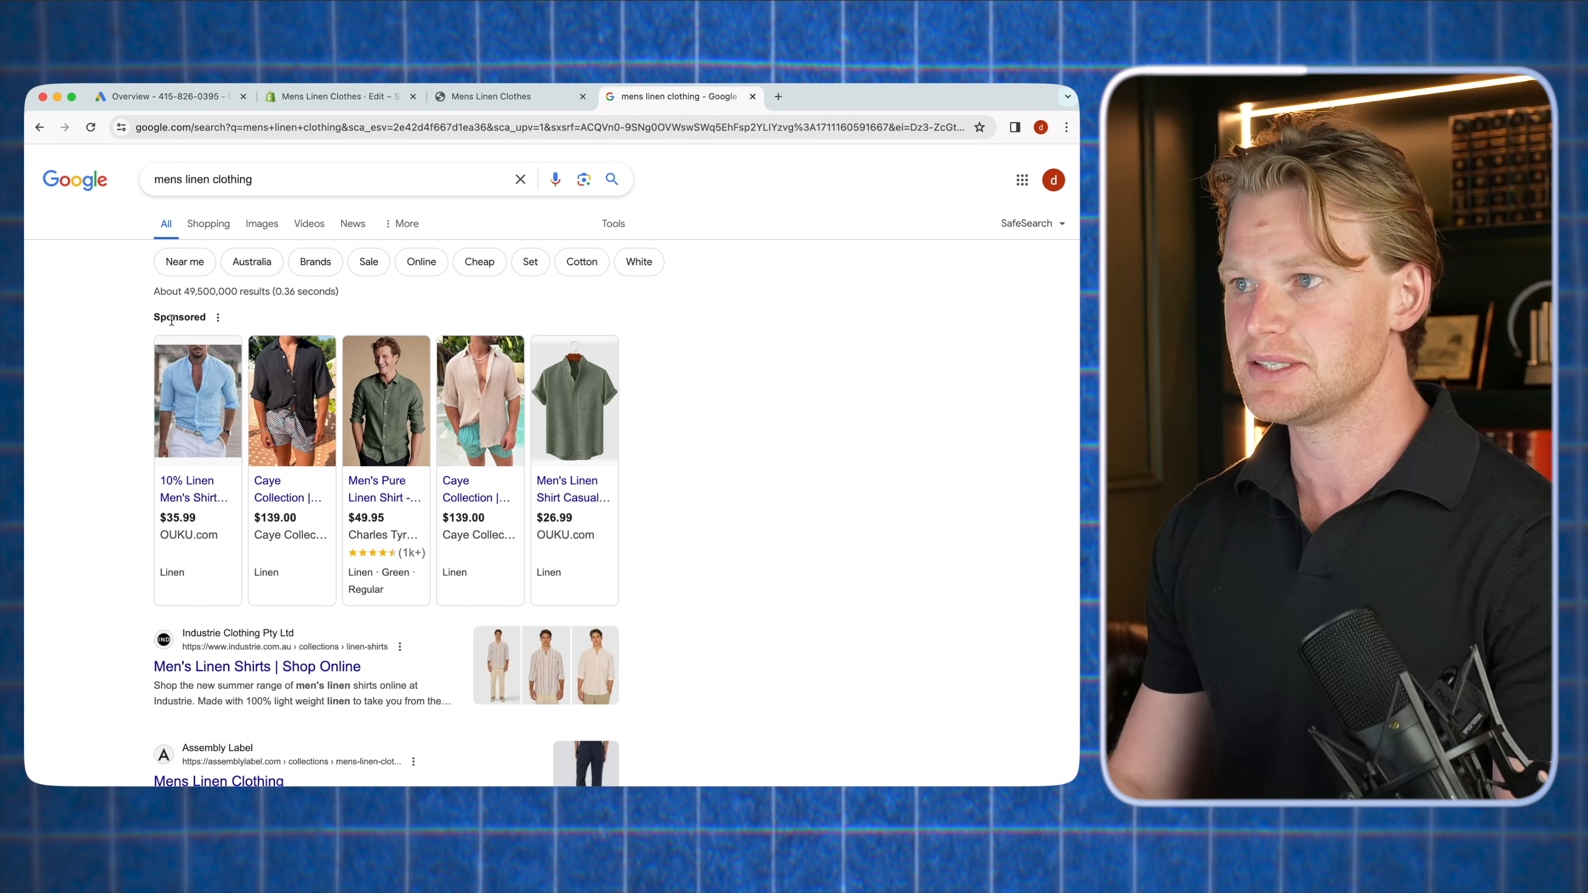
left_click_drag(155, 316, 651, 503)
left_click(651, 503)
mouse_move(574, 495)
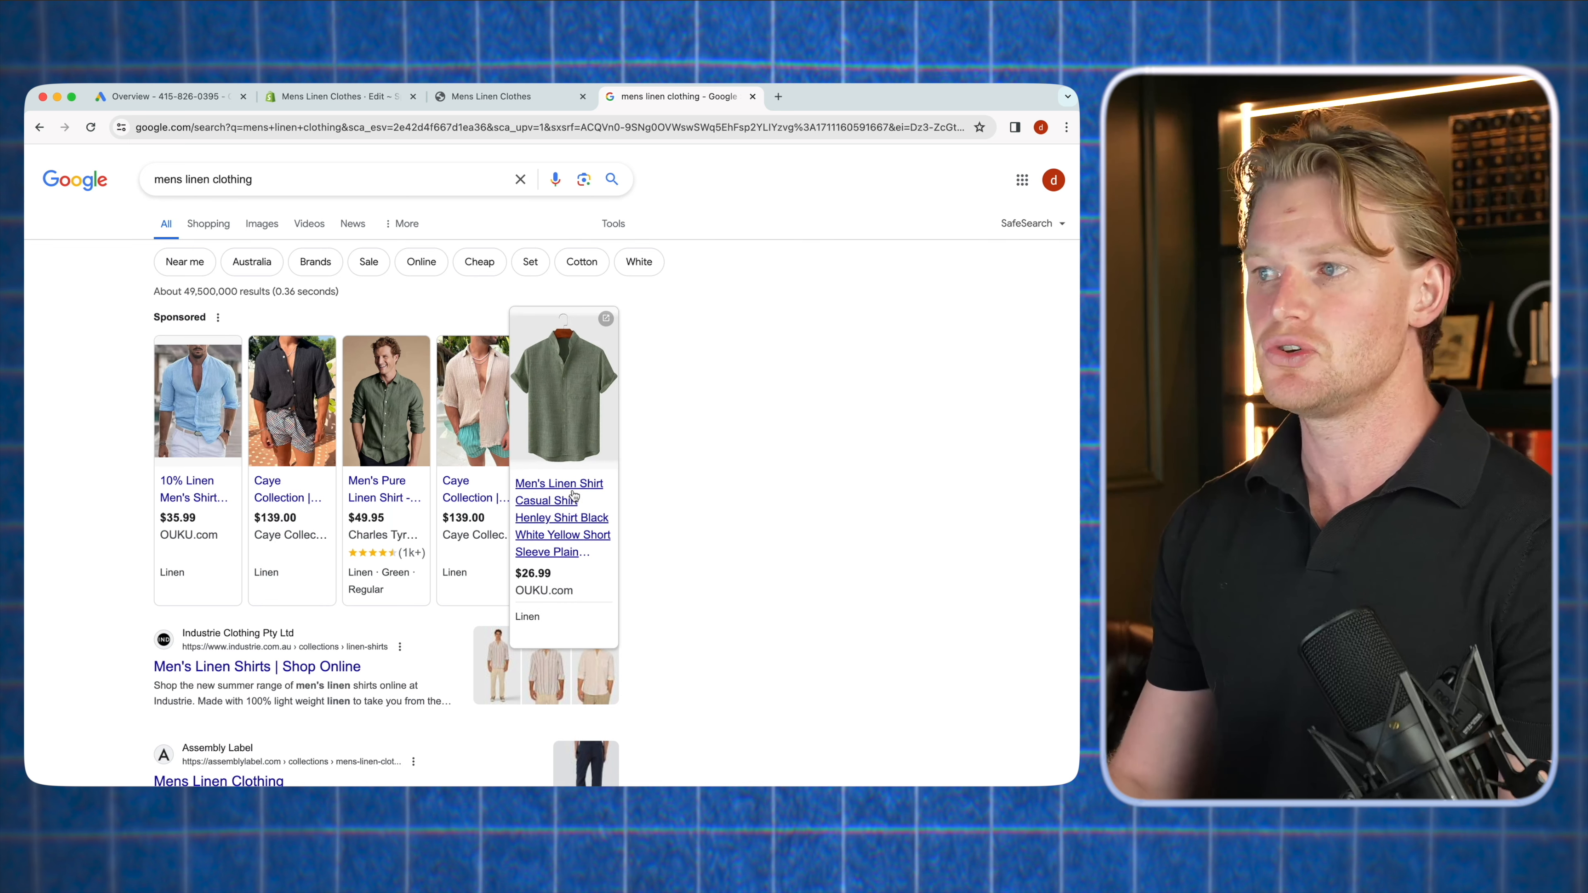
Search Google for "oodie" and examine the sponsored product listings for The Oodie
left_click_drag(278, 180, 154, 180)
type("oodie")
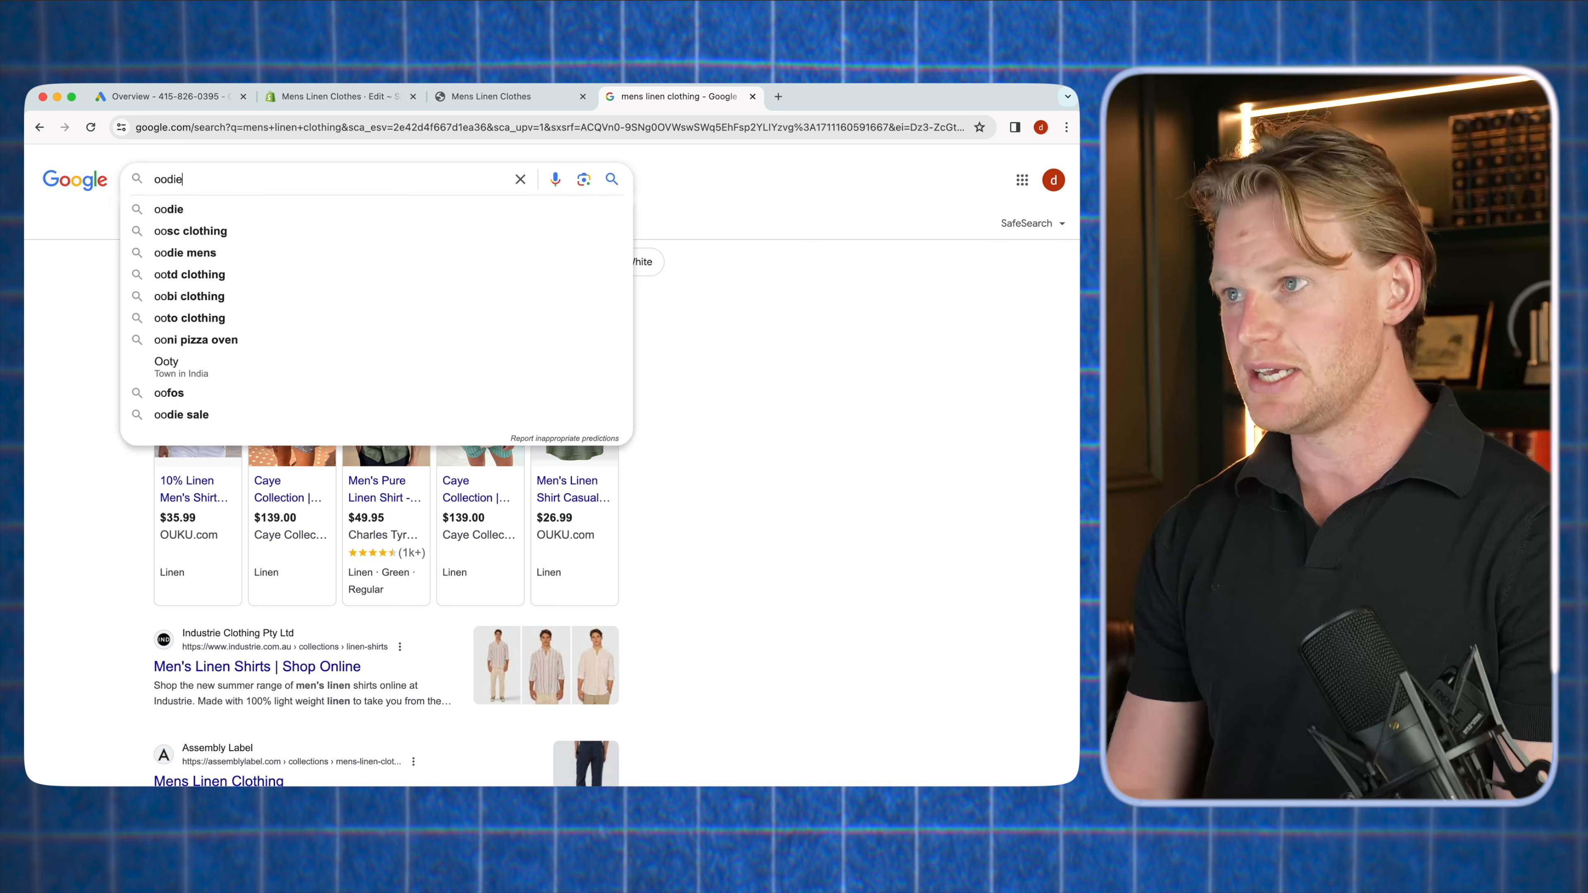
key("Return")
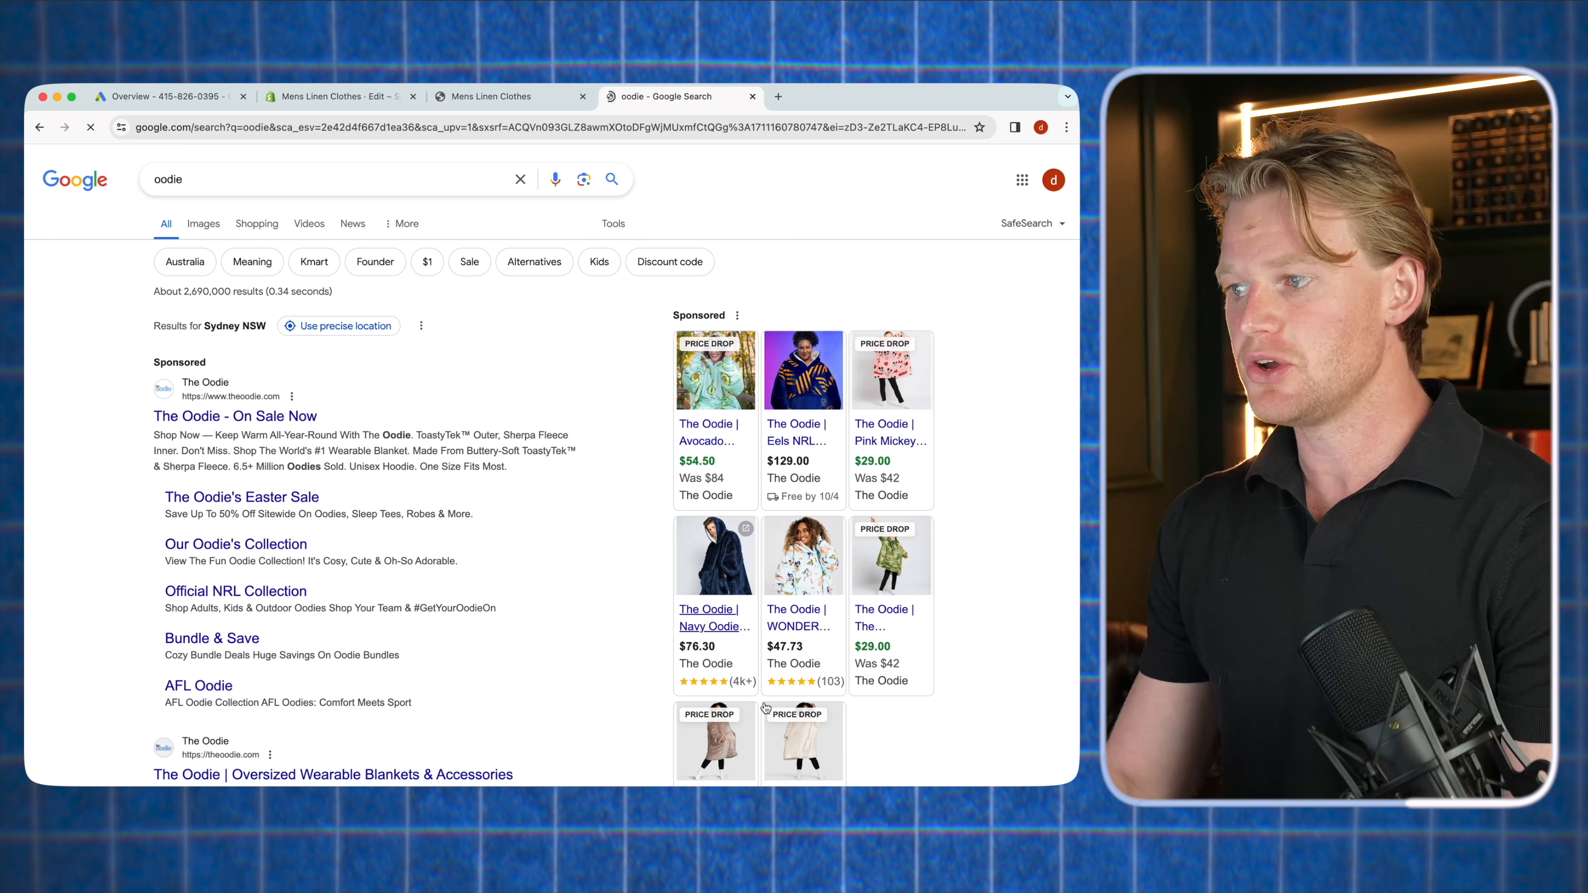
mouse_move(745, 647)
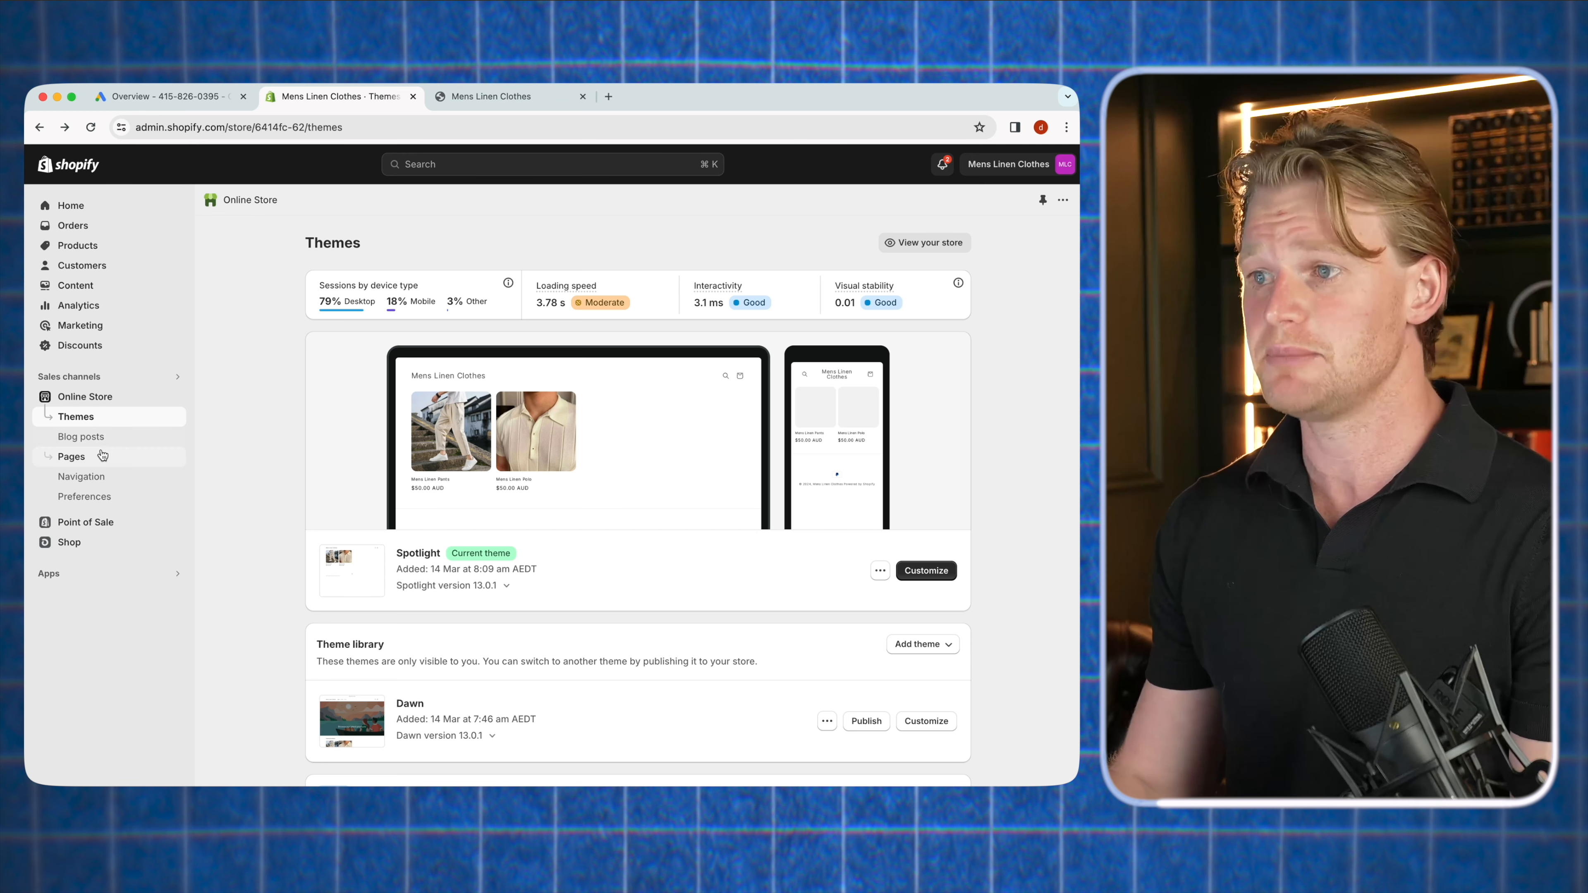
In Shopify, look up "google shopping" apps and open the matching results in the Shopify App Store
left_click(113, 573)
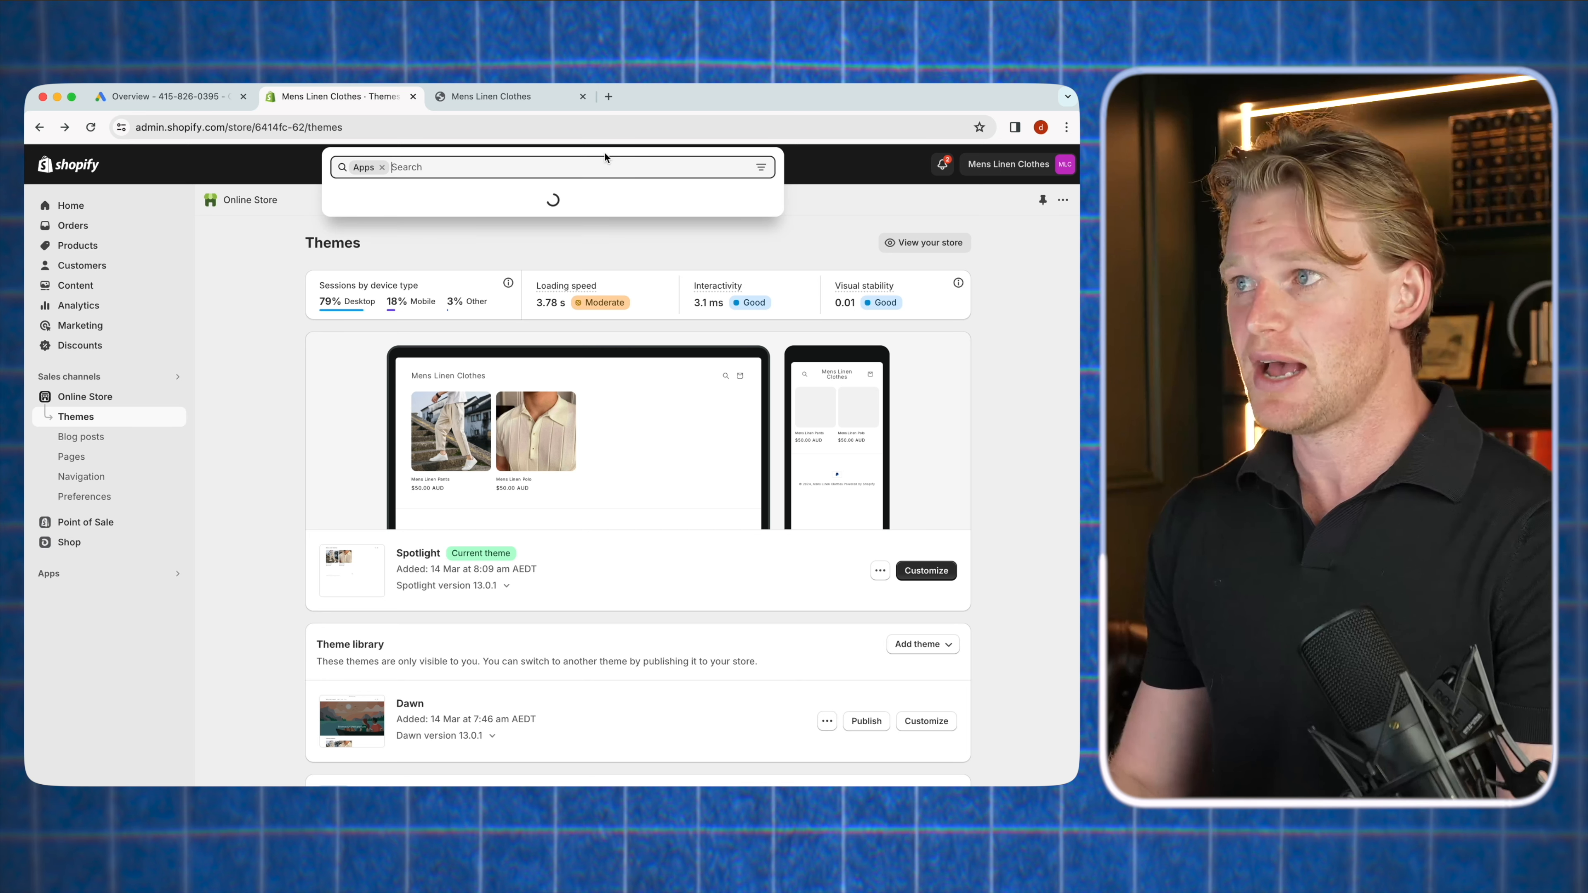
type("google shopping")
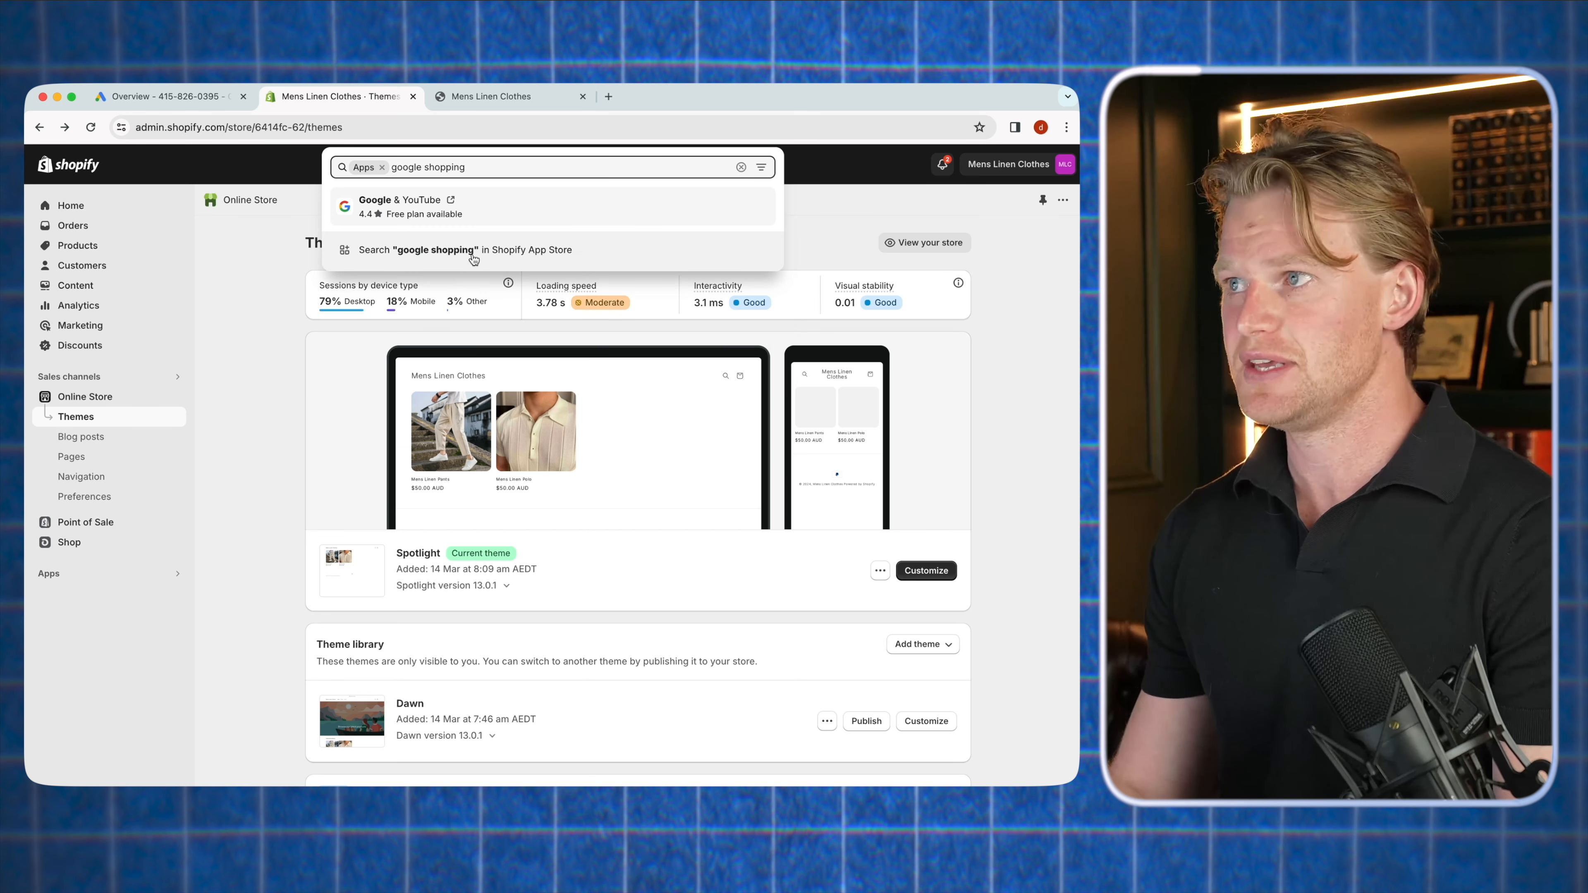
left_click(424, 253)
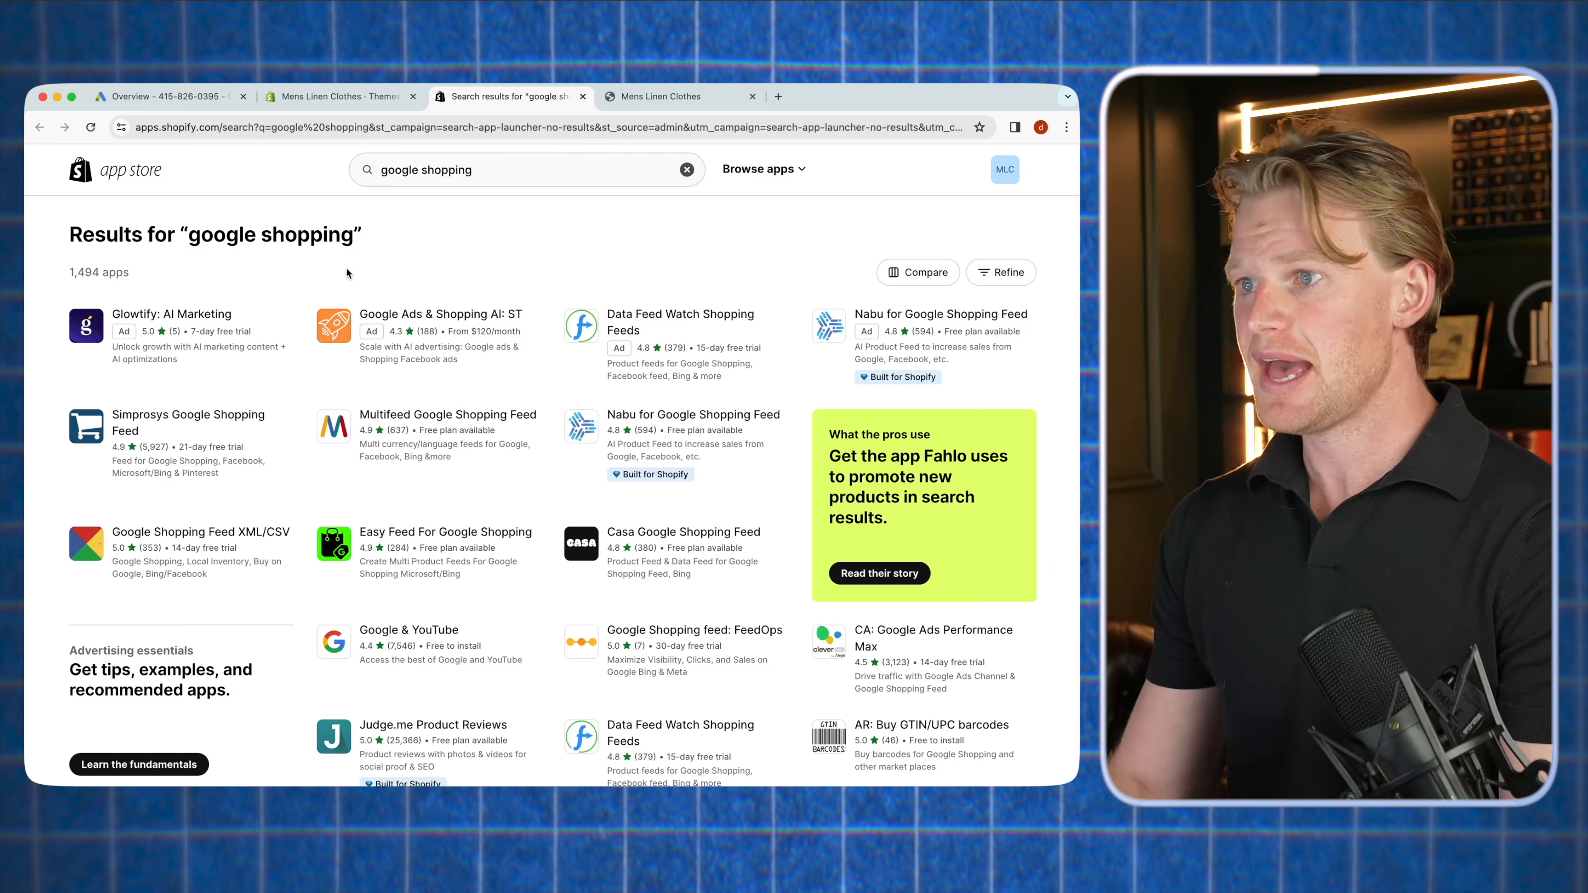
Install the Simprosys Google Shopping Feed app on the store and sign in to it with the Google account
left_click(142, 433)
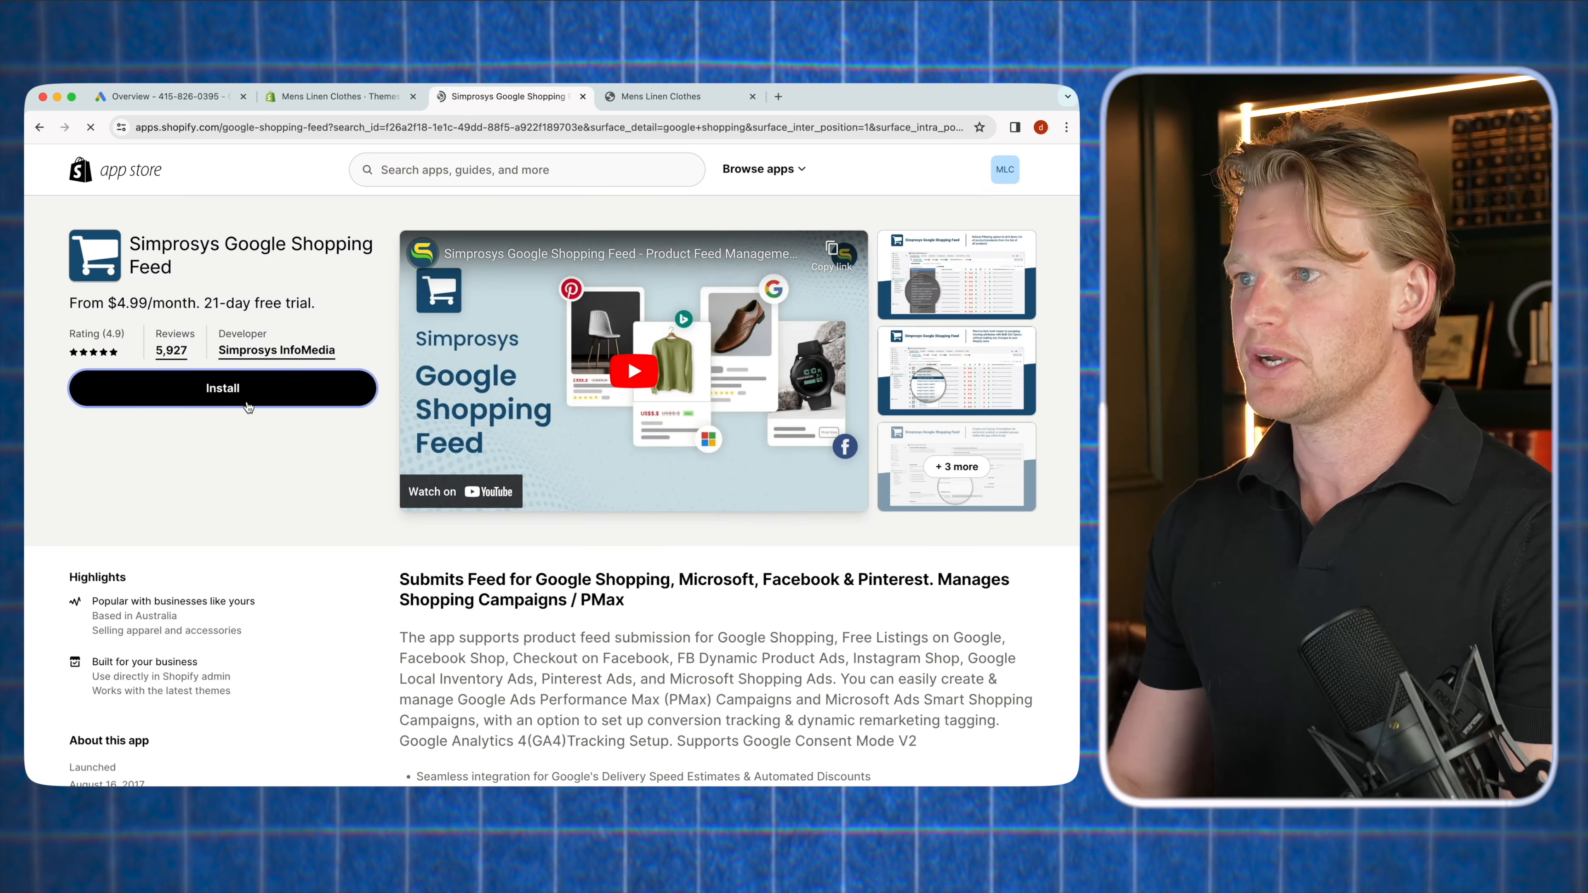
left_click(248, 407)
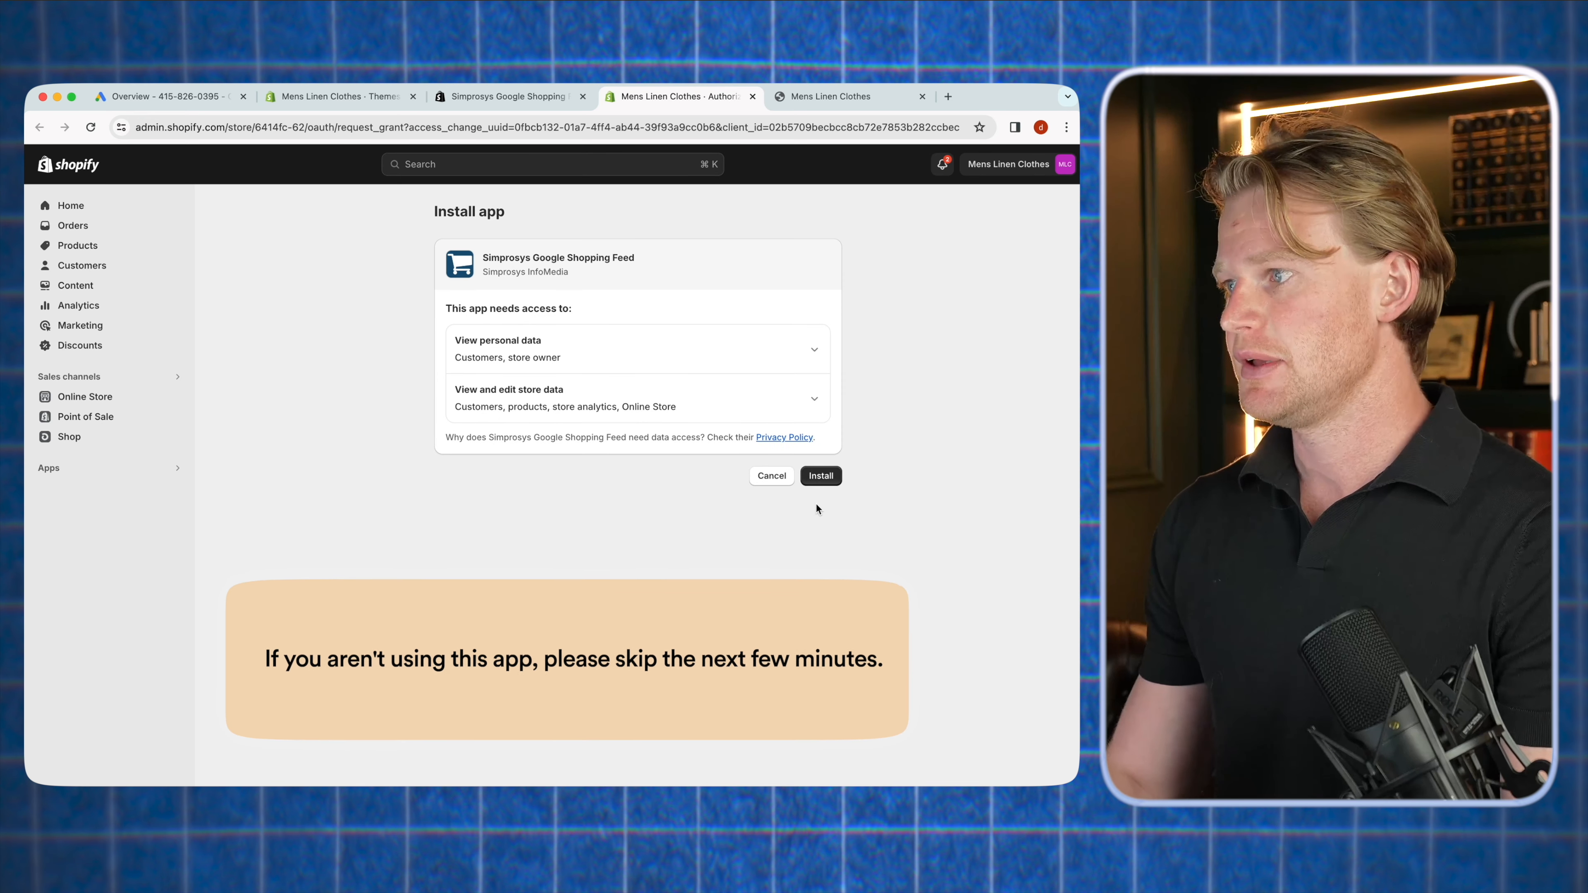
left_click(823, 478)
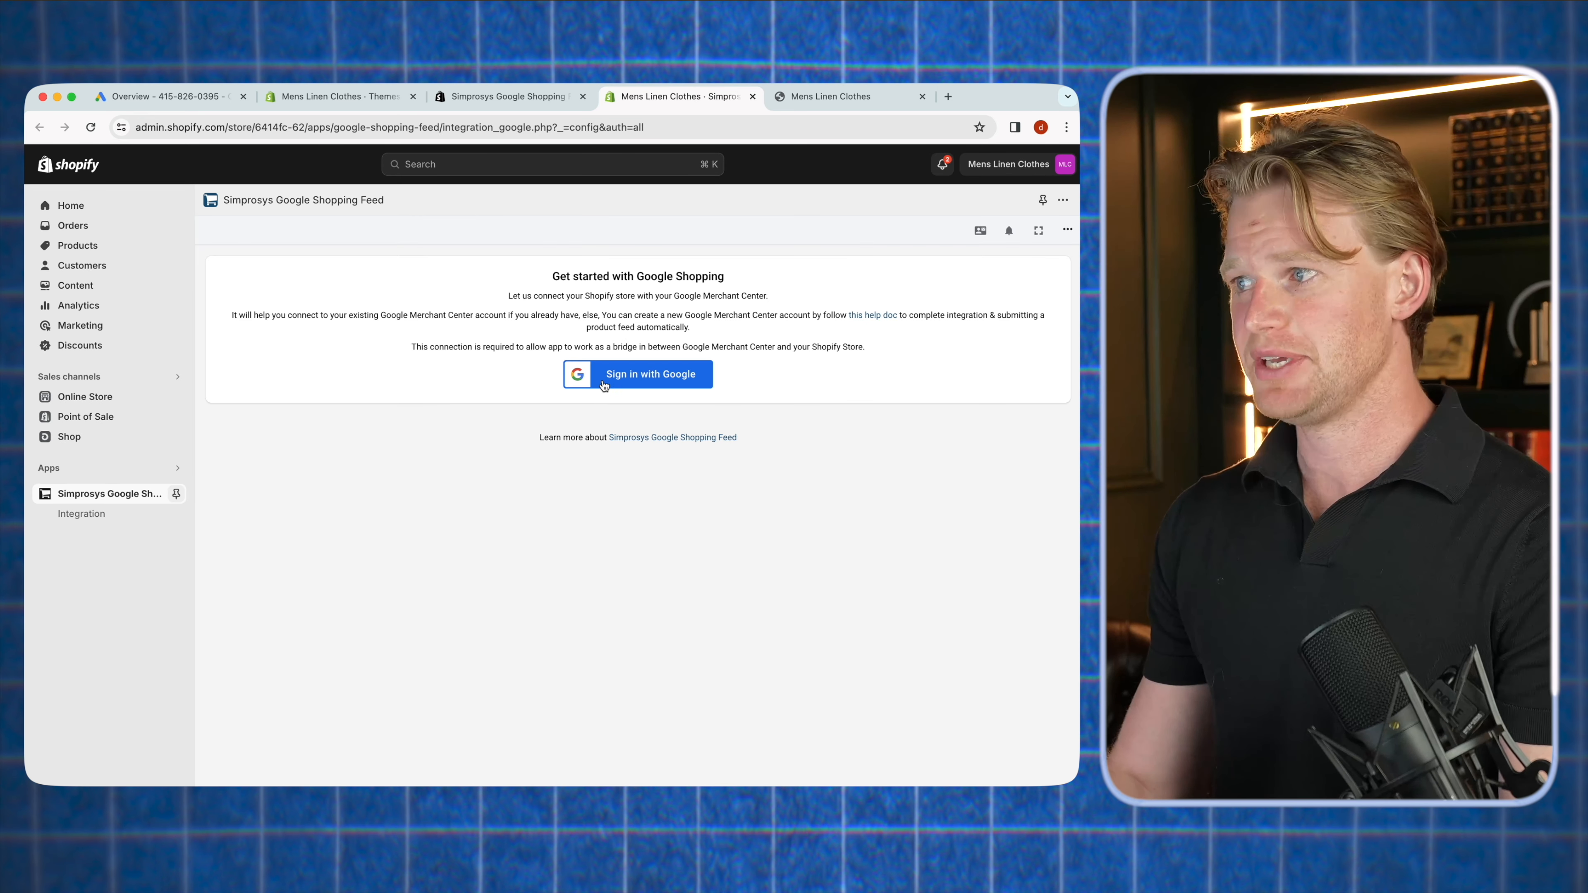
left_click(626, 386)
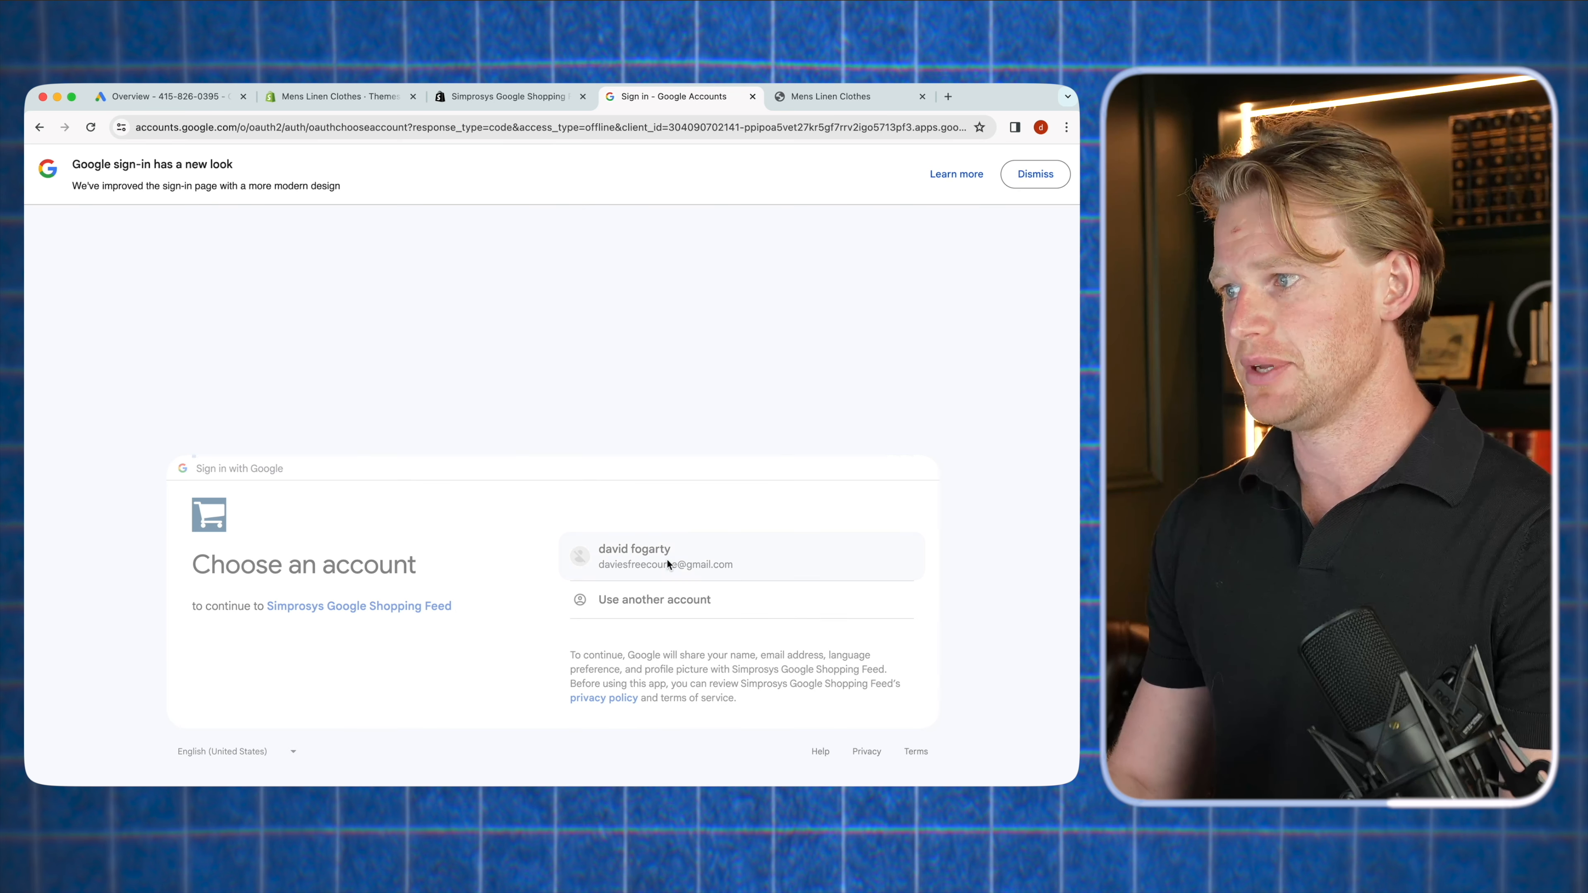
left_click(675, 697)
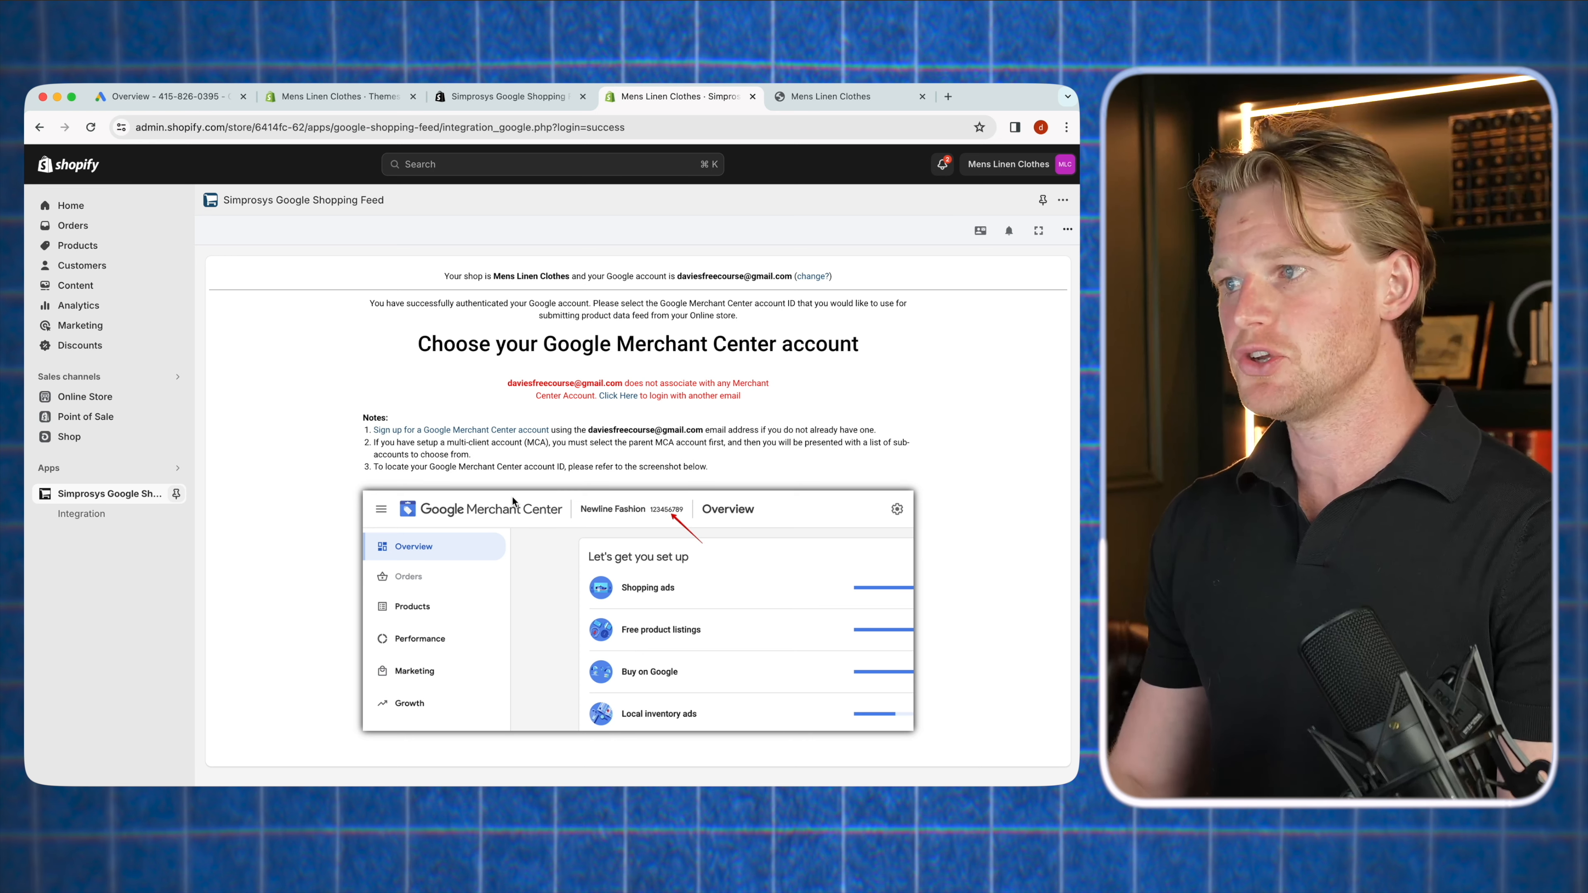
left_click(476, 430)
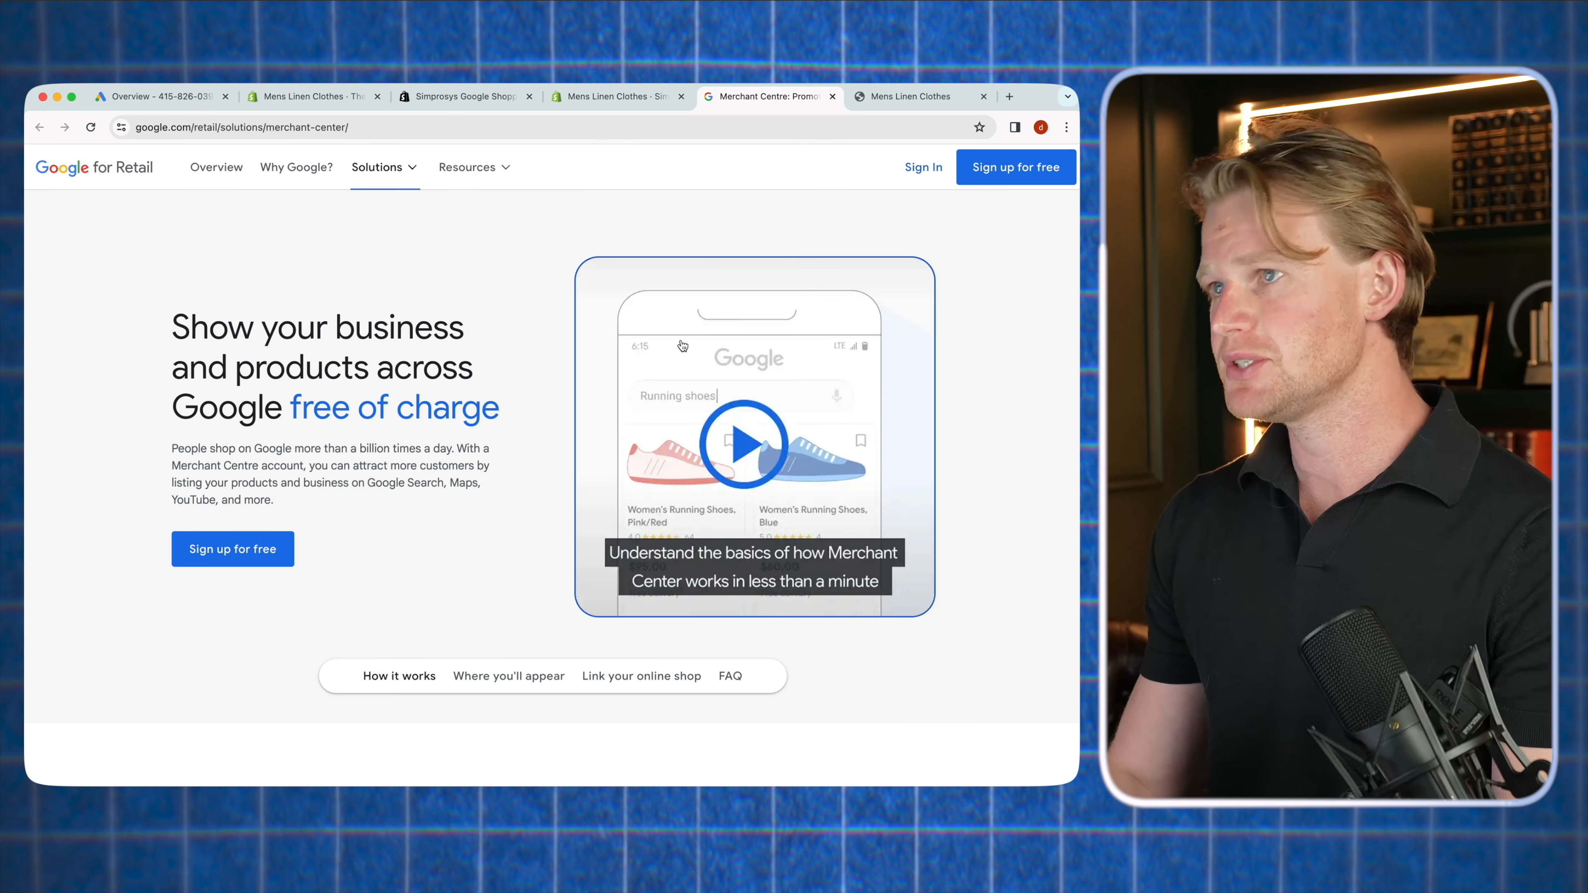
left_click(993, 170)
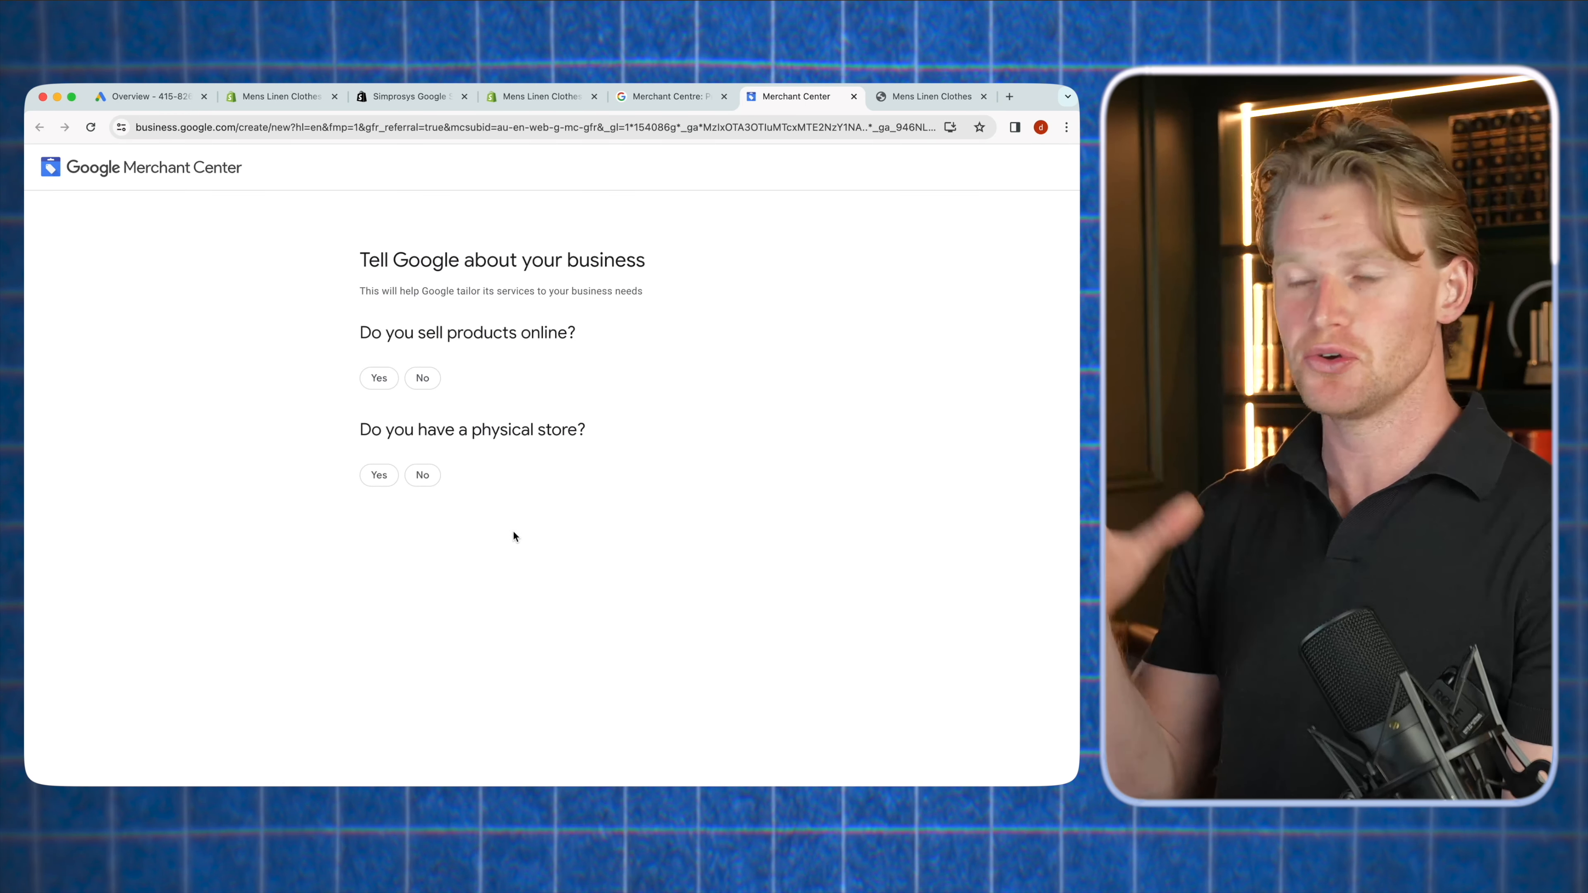
left_click(377, 380)
type("https://menslinenstore.com/")
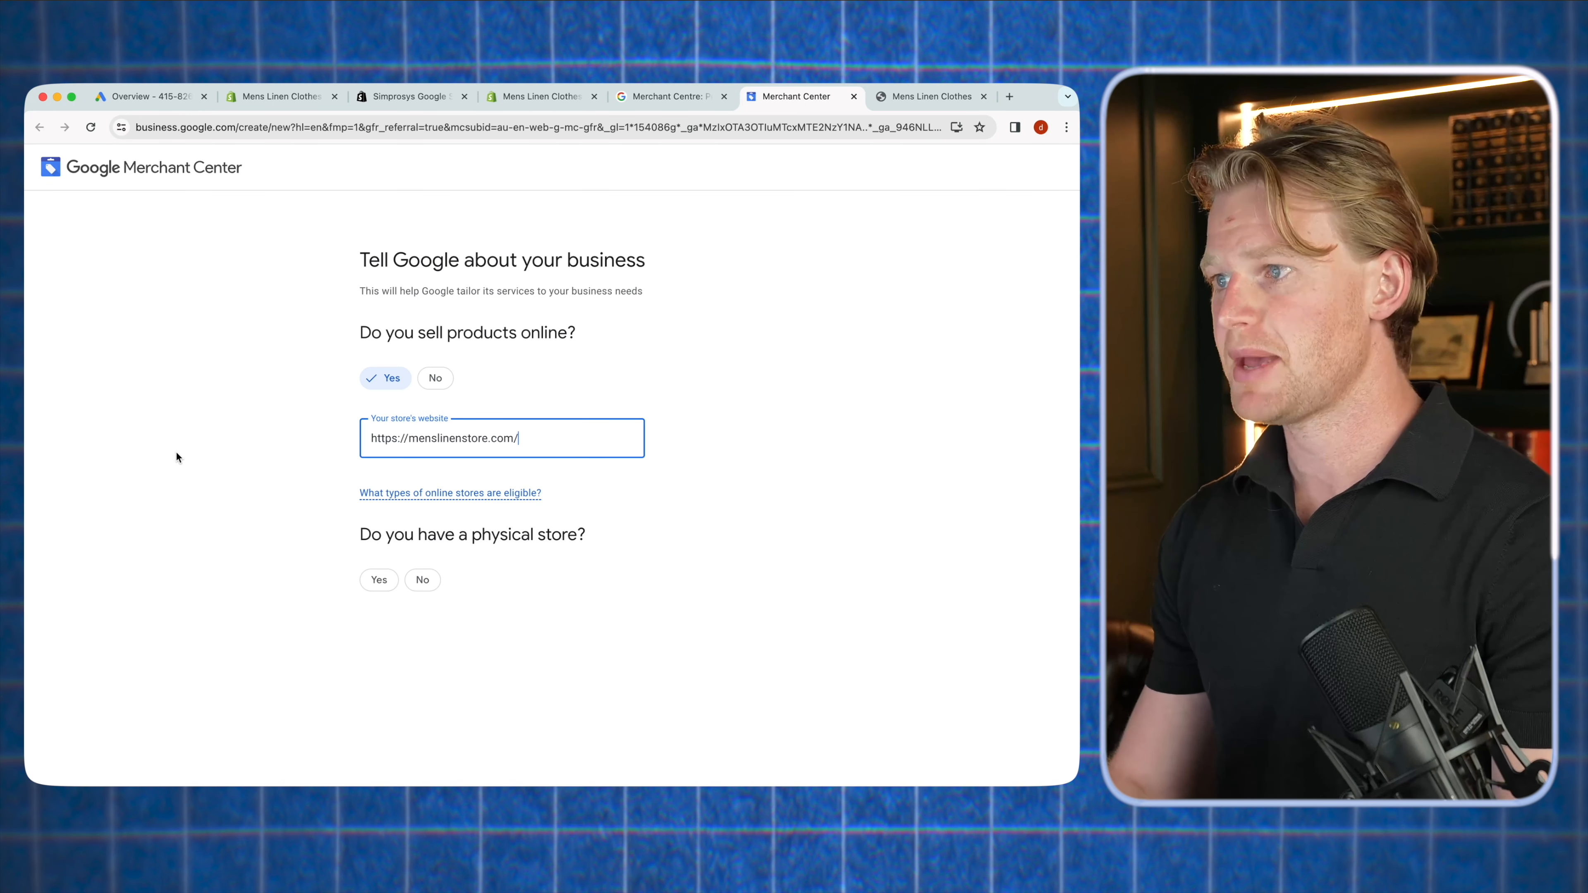
left_click(183, 472)
left_click(423, 580)
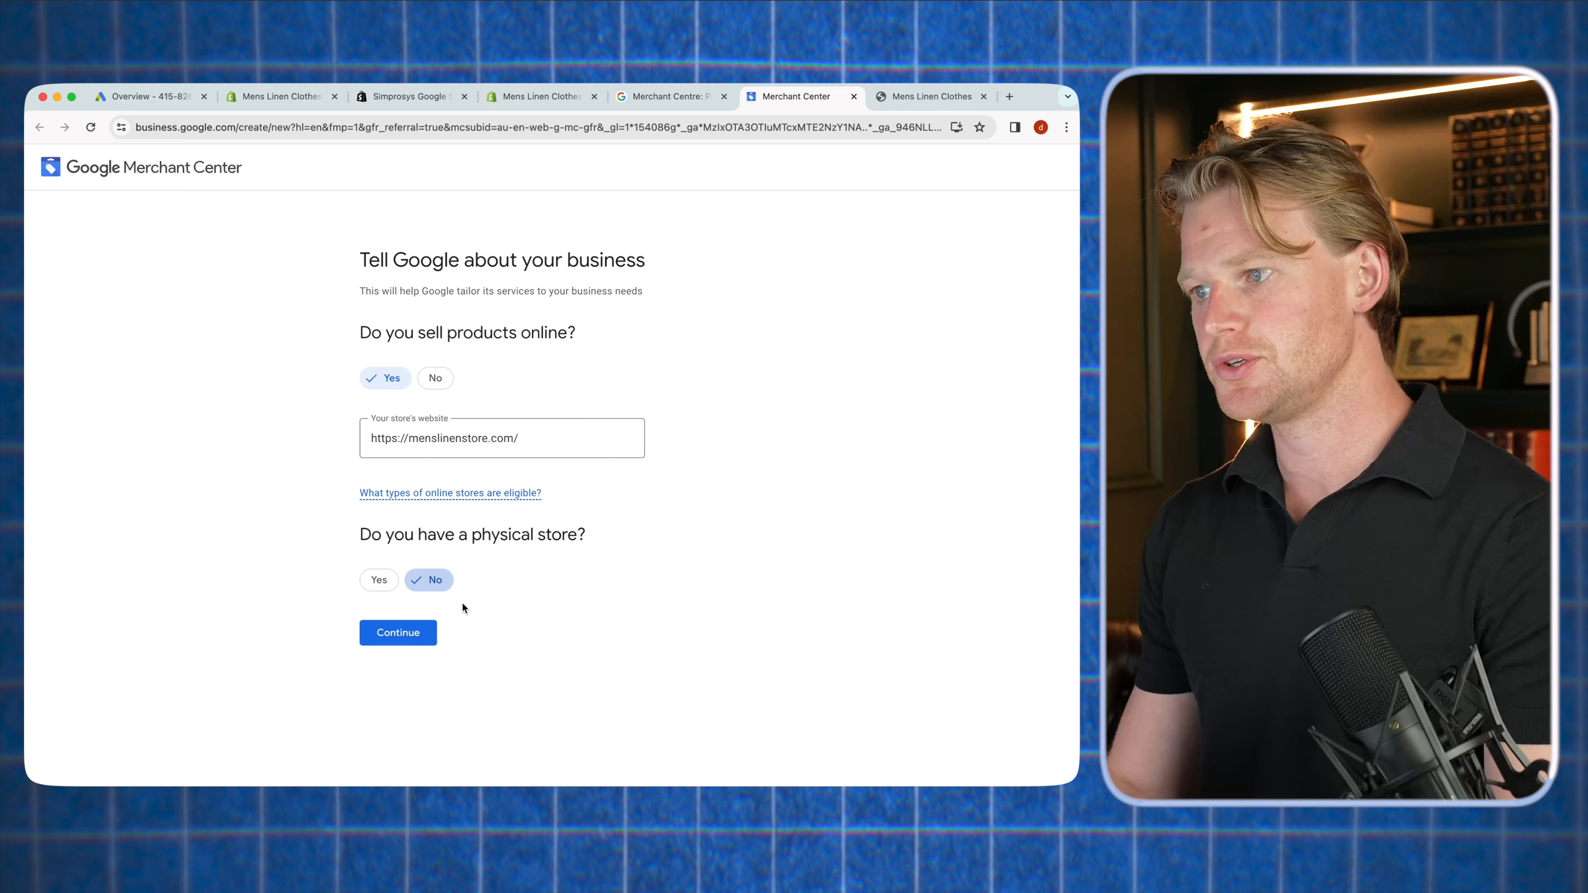
left_click(407, 633)
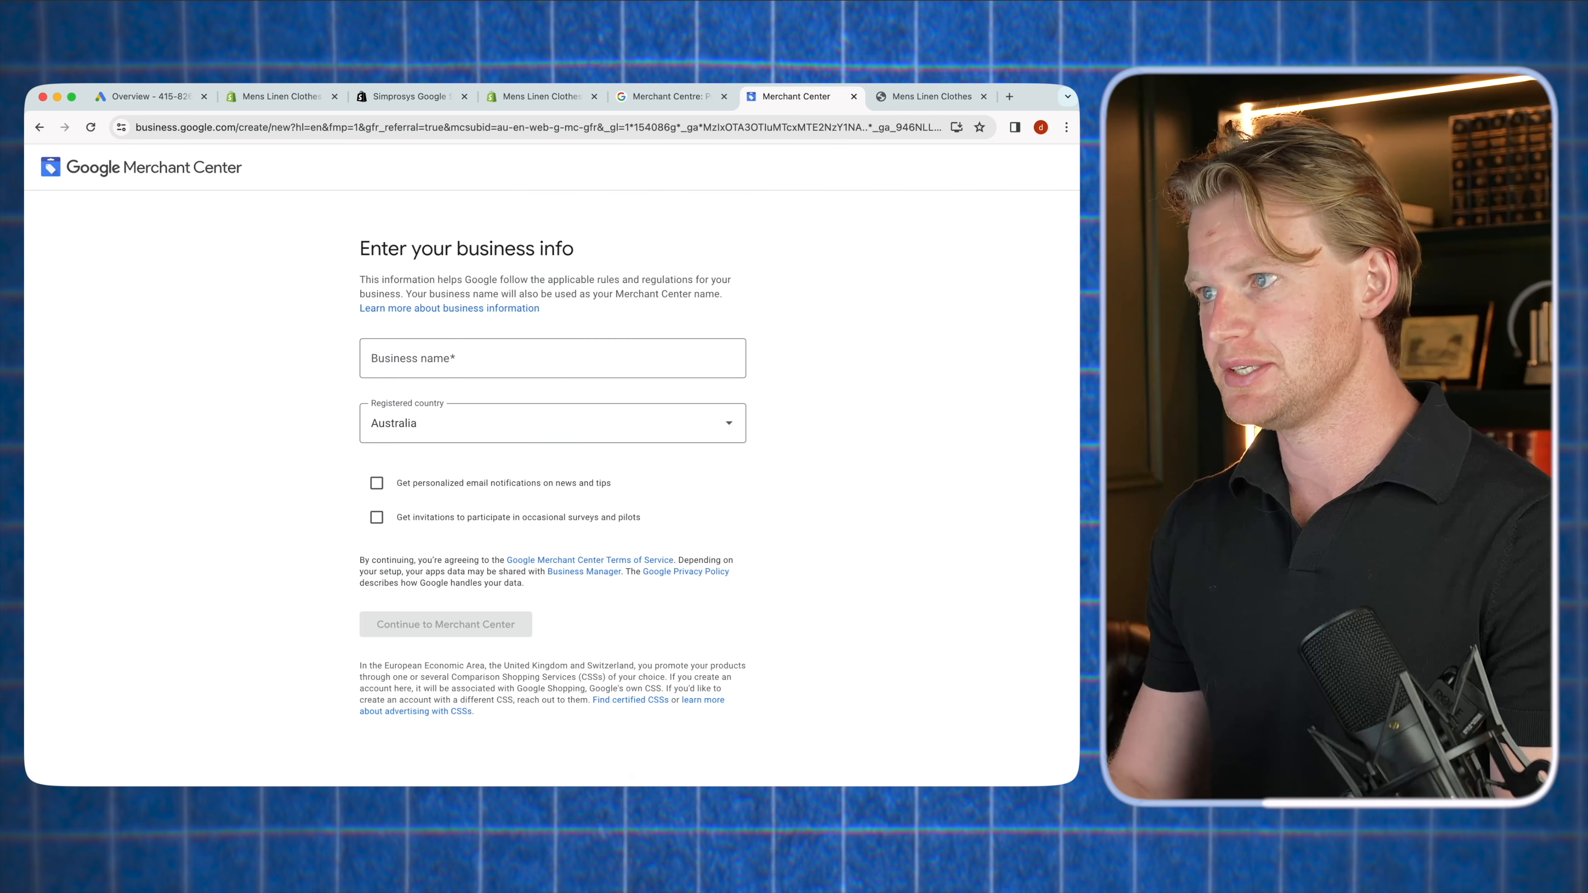
Enter "Mens Linen Clothing" as the business name with Australia as registered country, create the Merchant Center account and get started
left_click(496, 356)
type("Mens Linen Clothing")
left_click(447, 627)
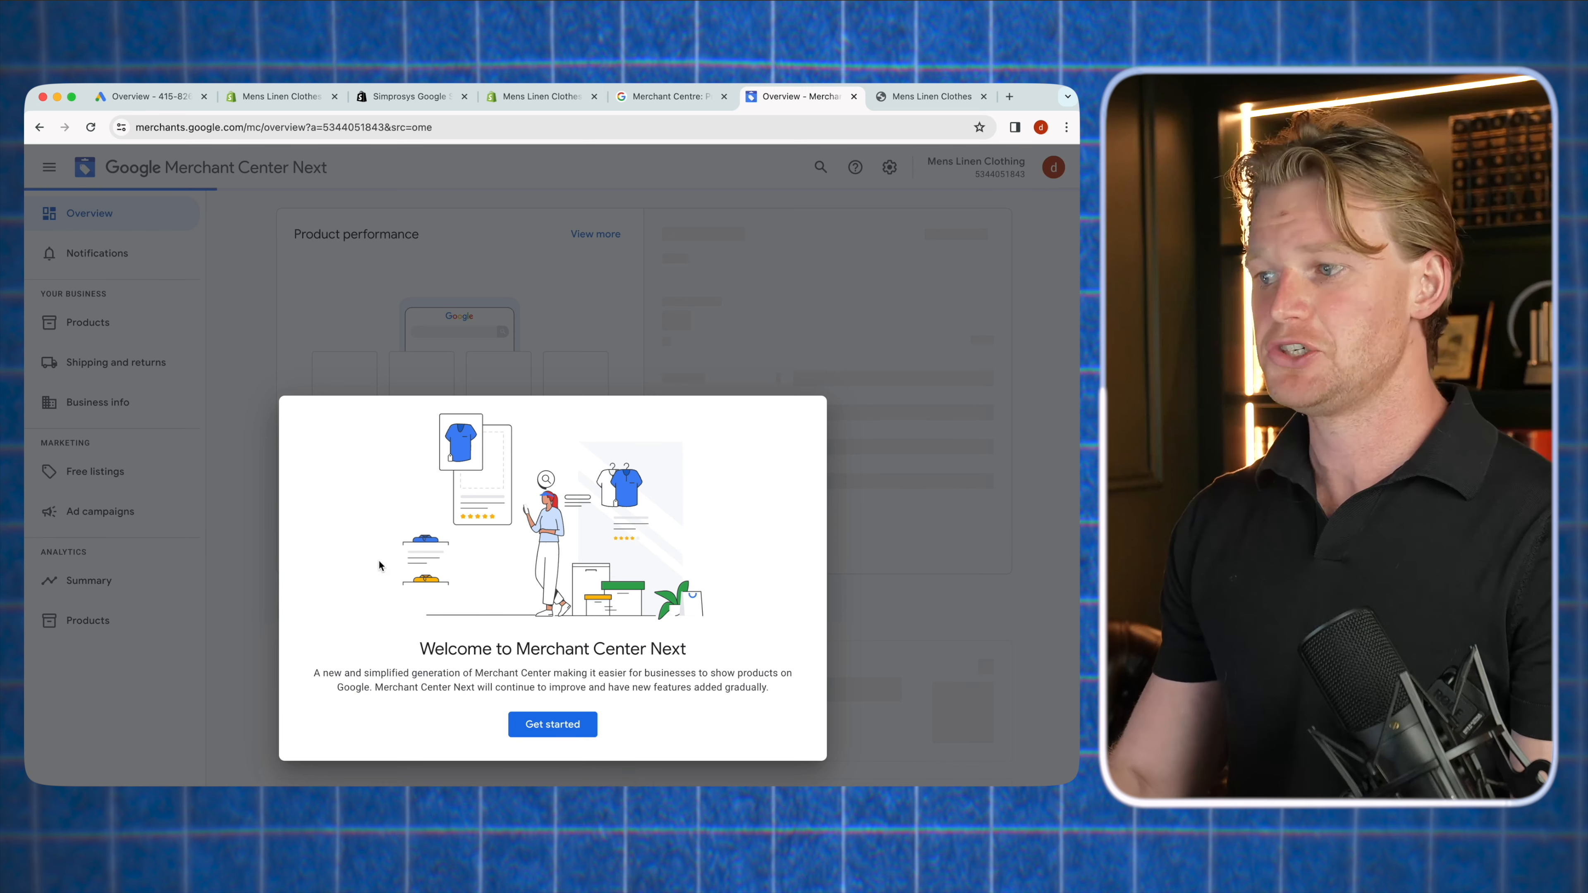
left_click(547, 727)
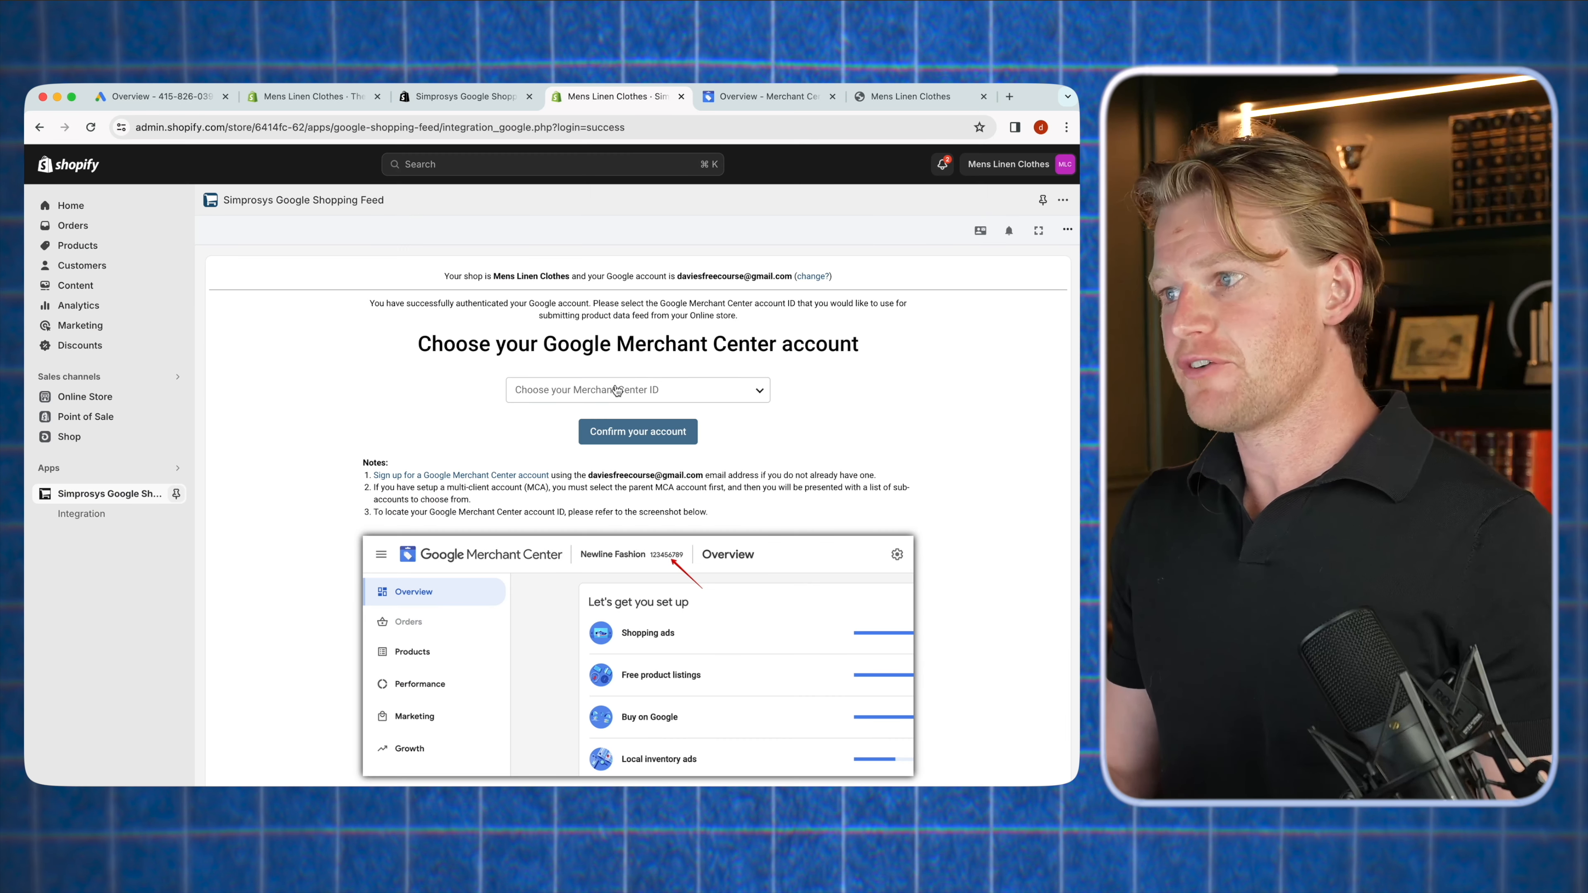
Select the new Merchant Center account ID in Simprosys, check it against the one in Merchant Center and confirm the account
left_click(645, 391)
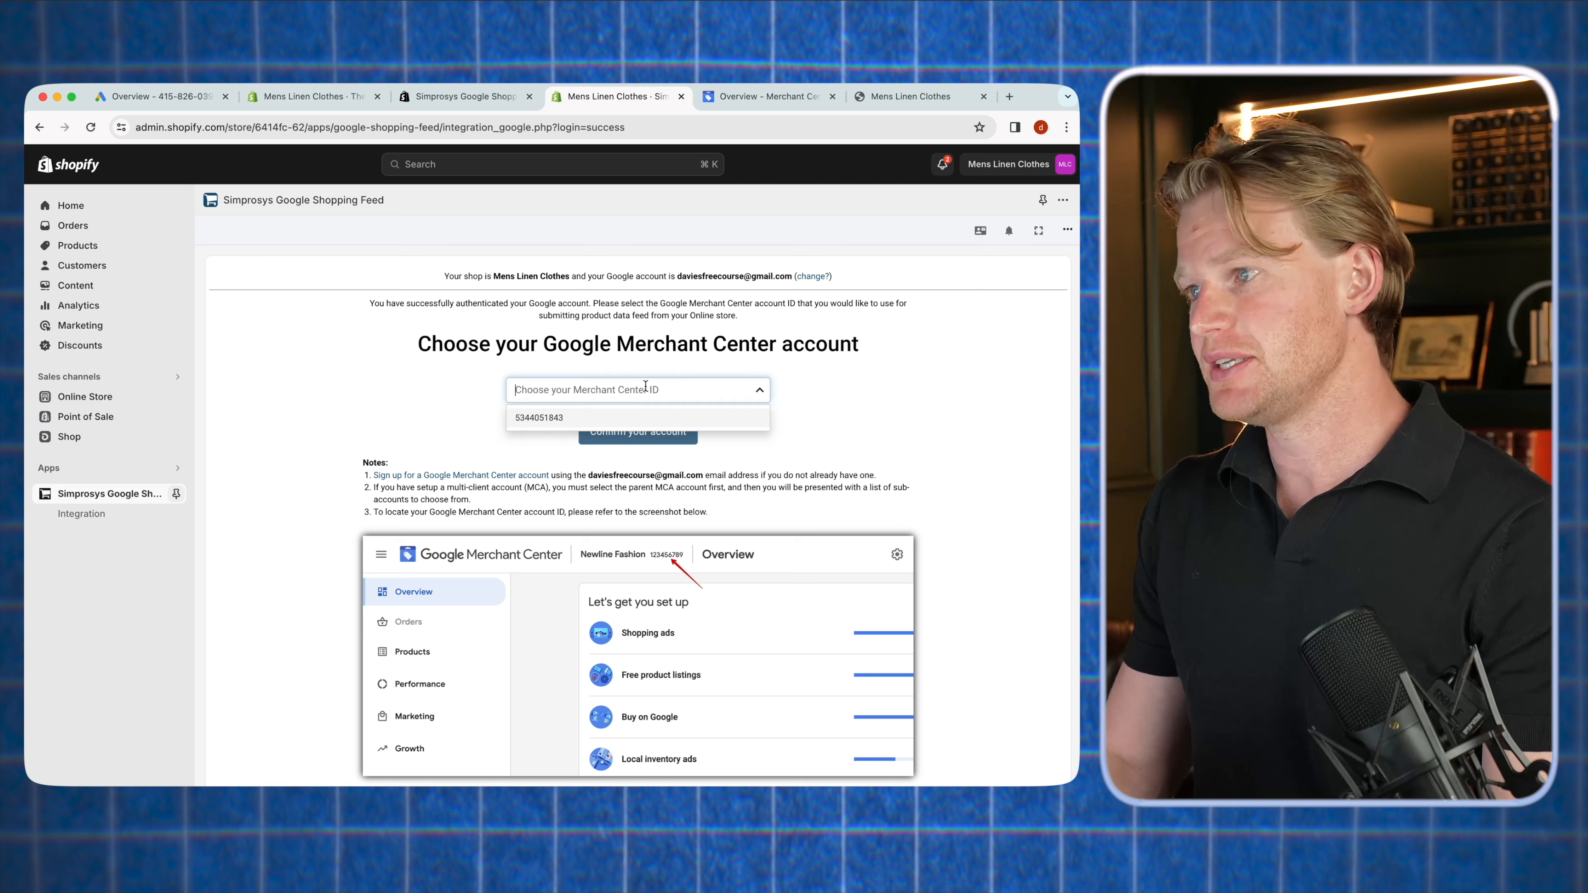
left_click(627, 419)
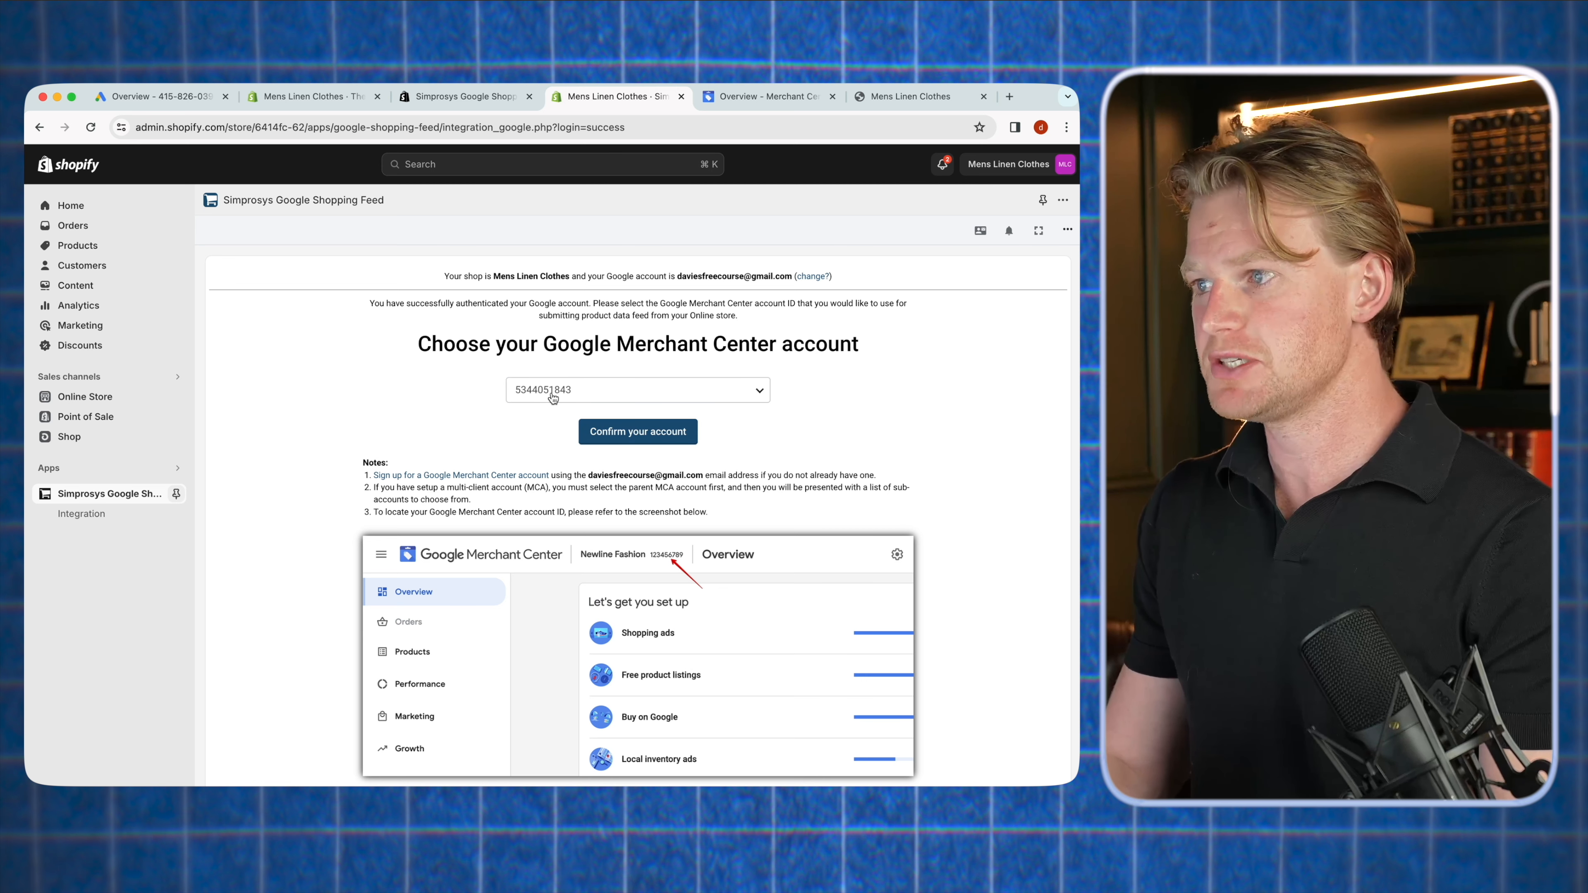
left_click(778, 98)
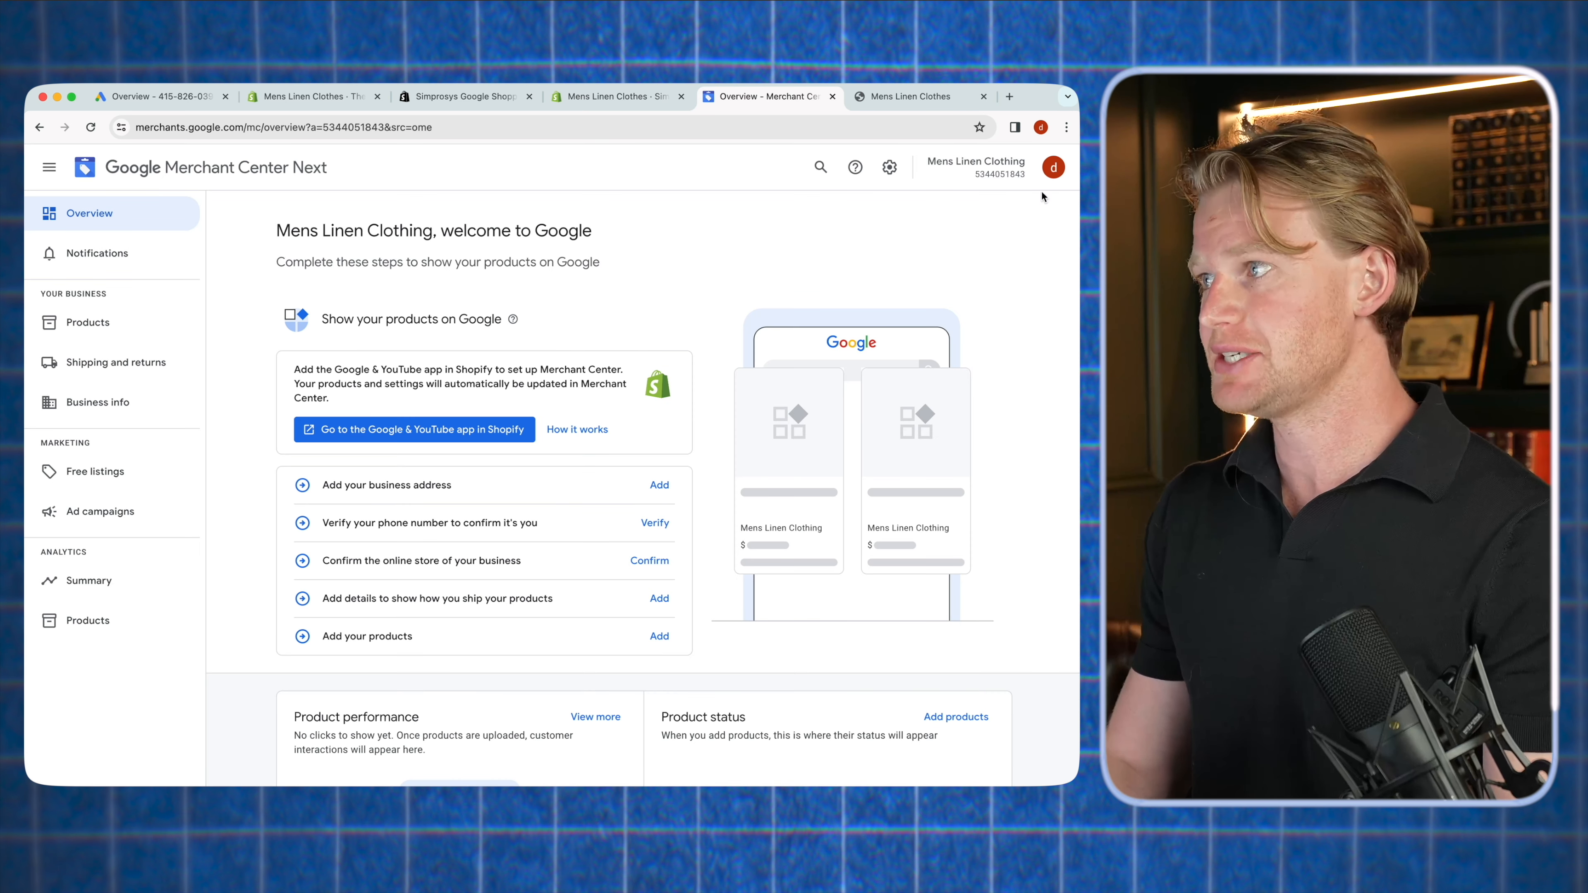
left_click(609, 97)
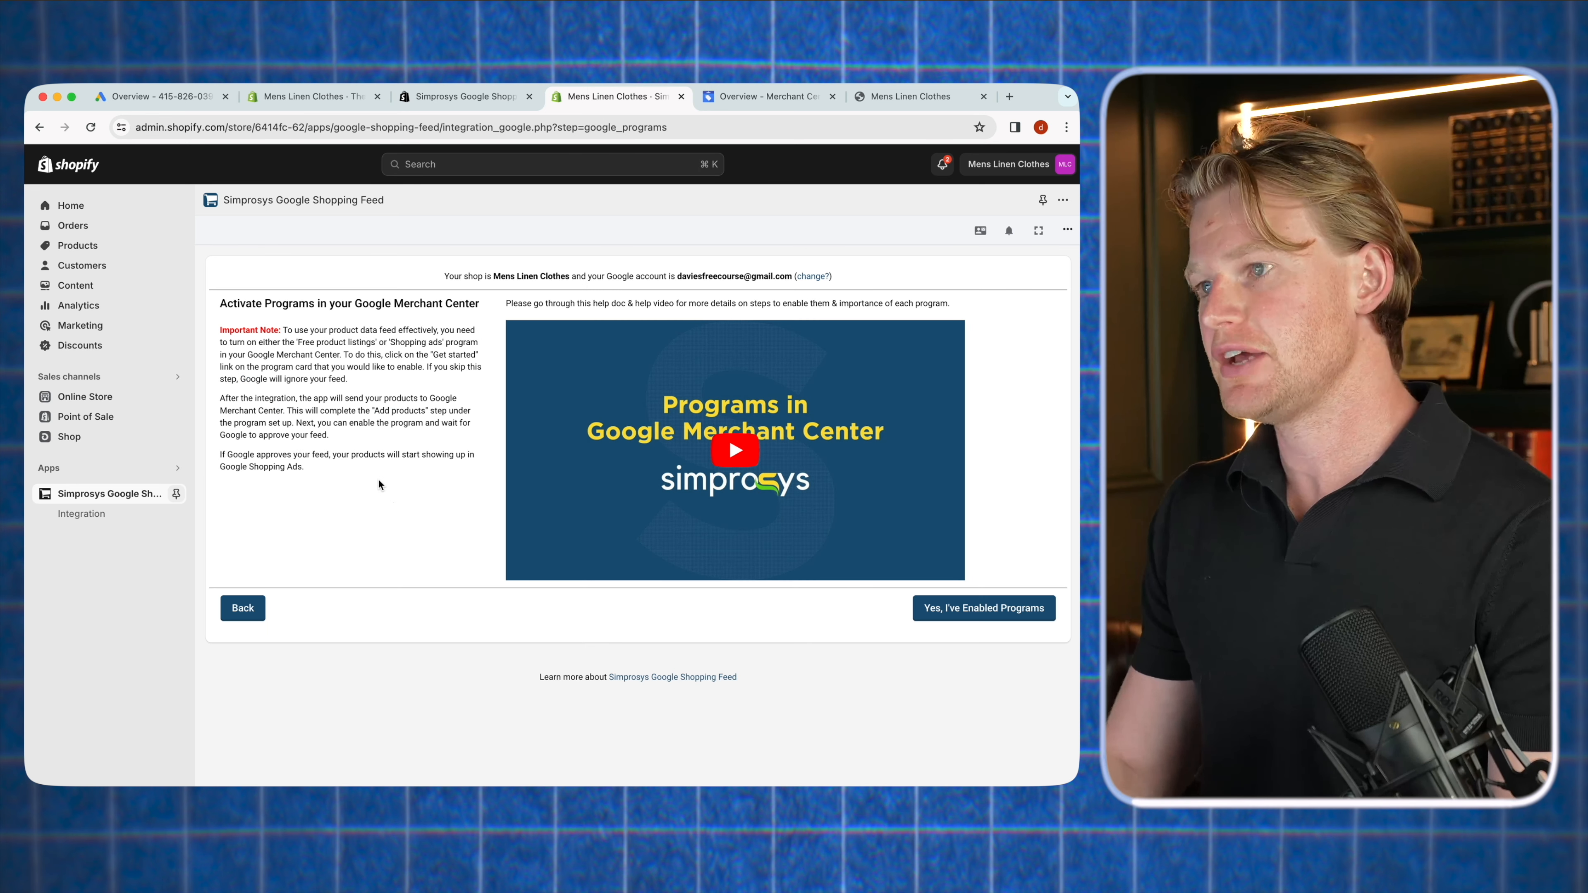
Read the Simprosys note on activating programs, then work through the business address and phone verification in Google Merchant Center
left_click_drag(288, 304, 309, 305)
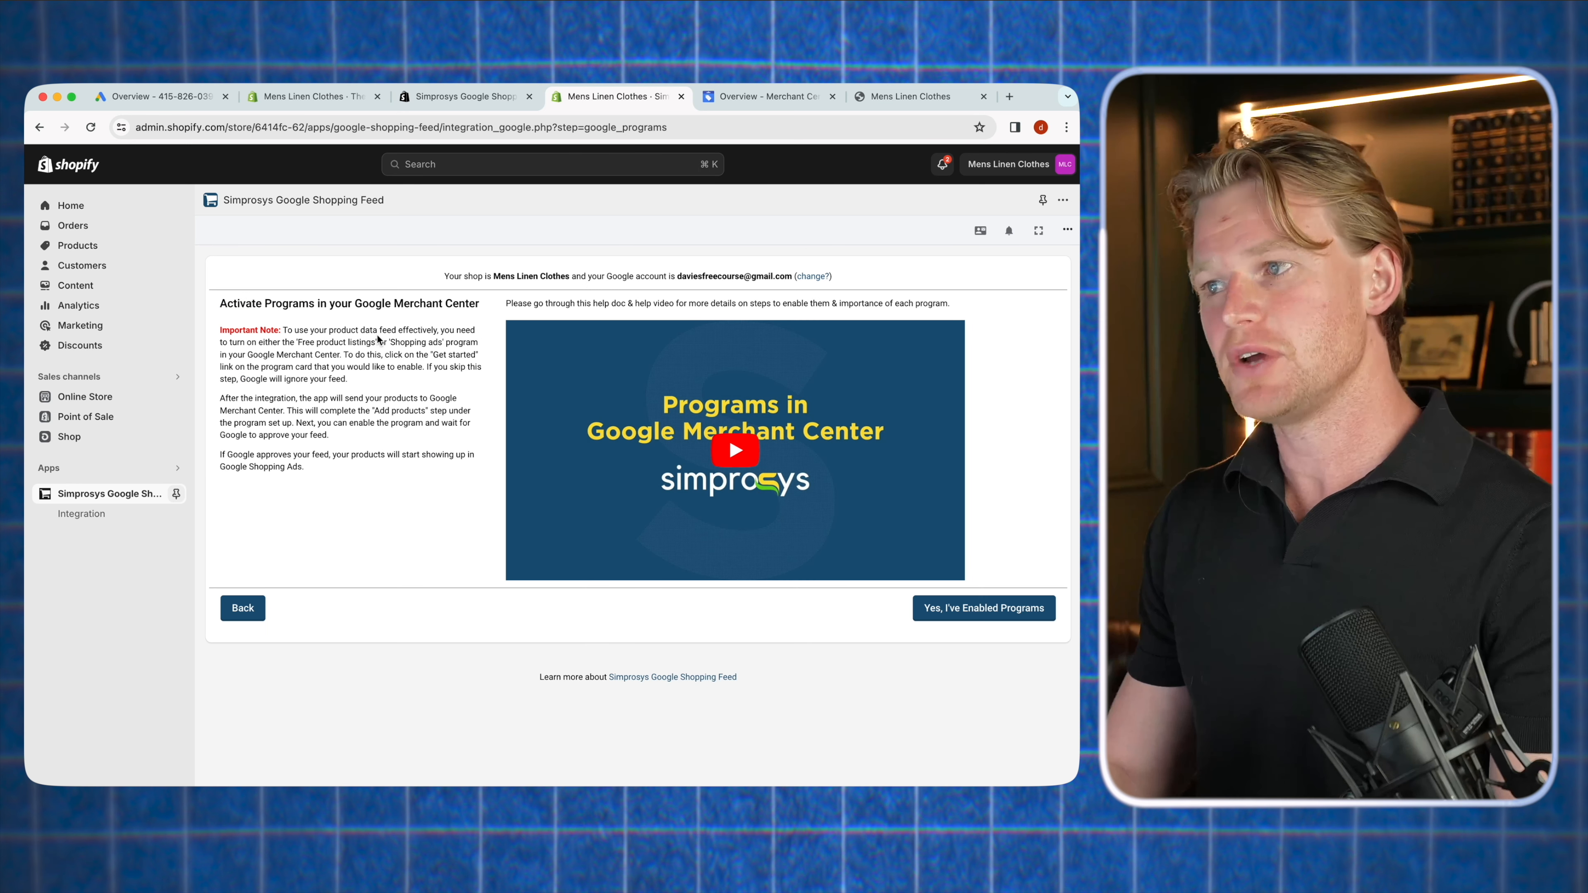
left_click_drag(390, 342, 442, 342)
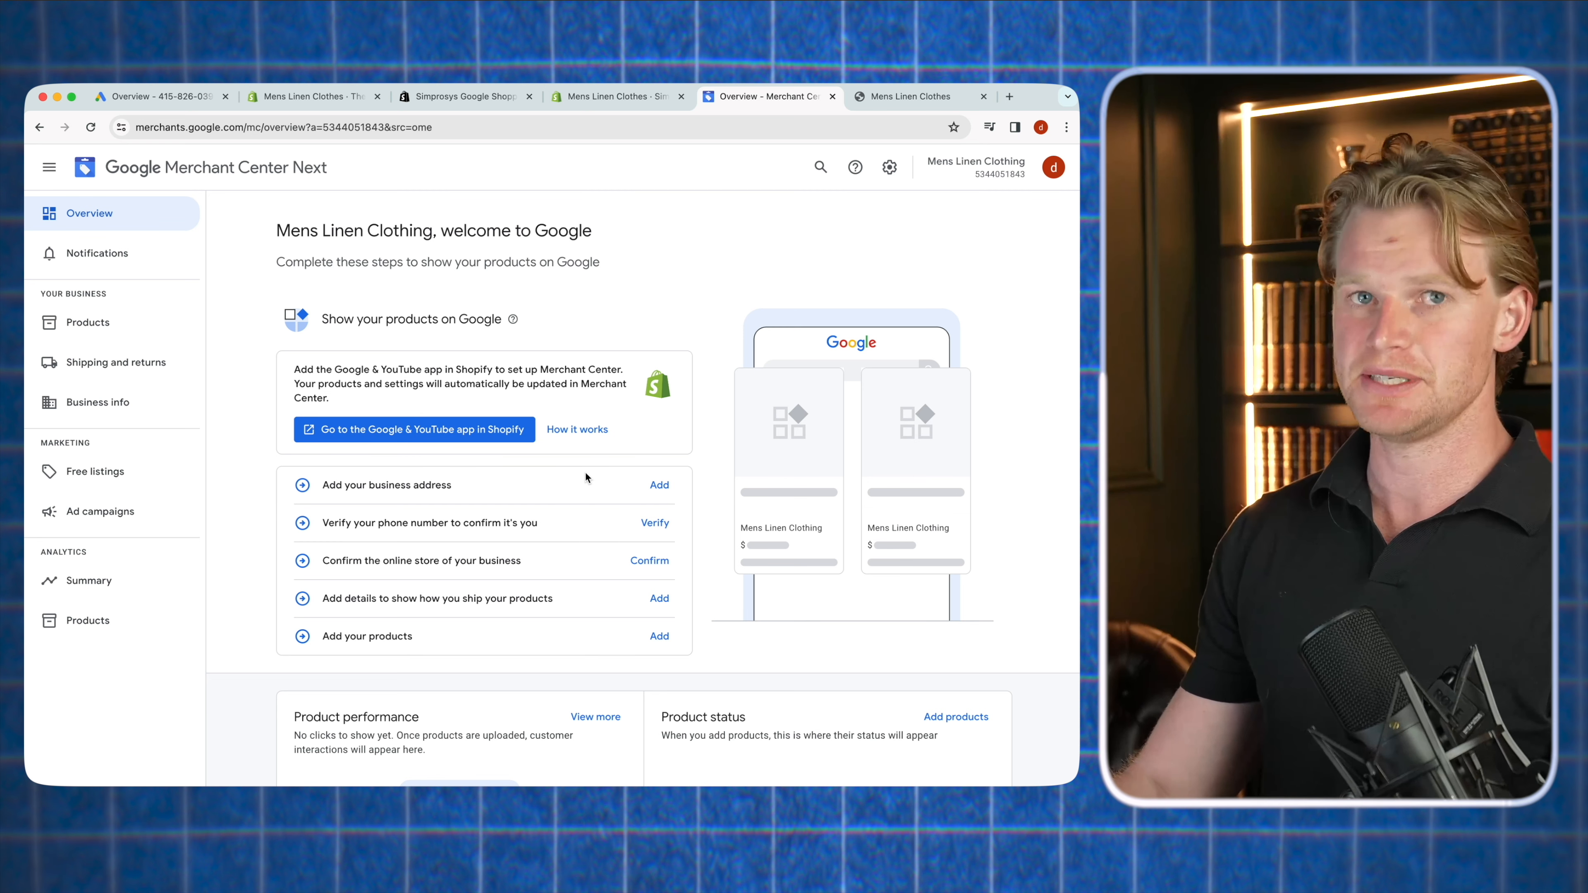
left_click(659, 486)
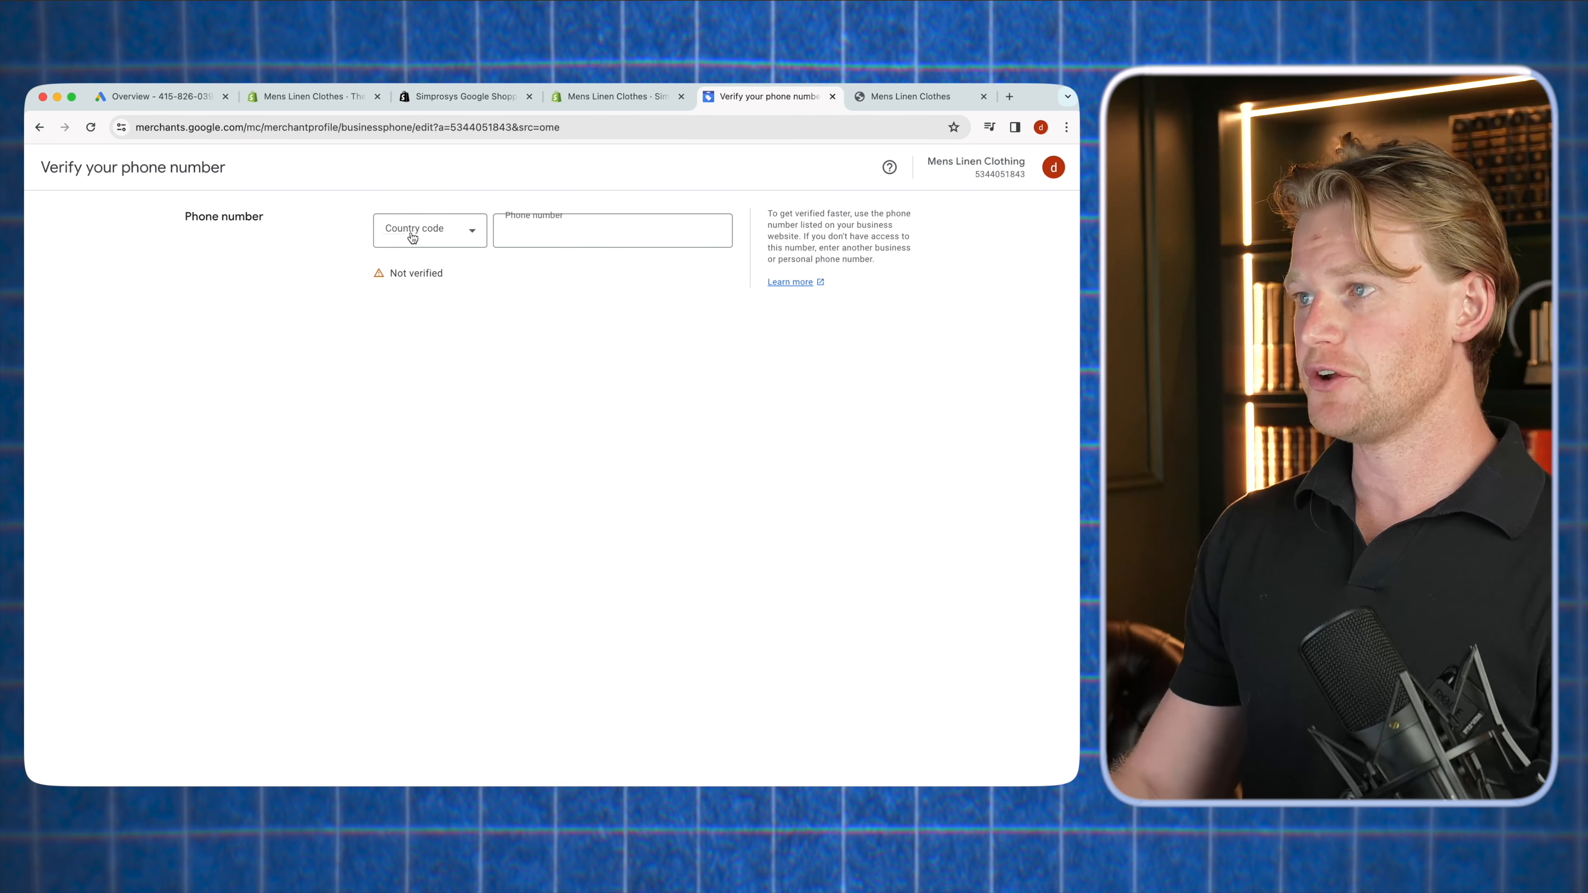
left_click(411, 229)
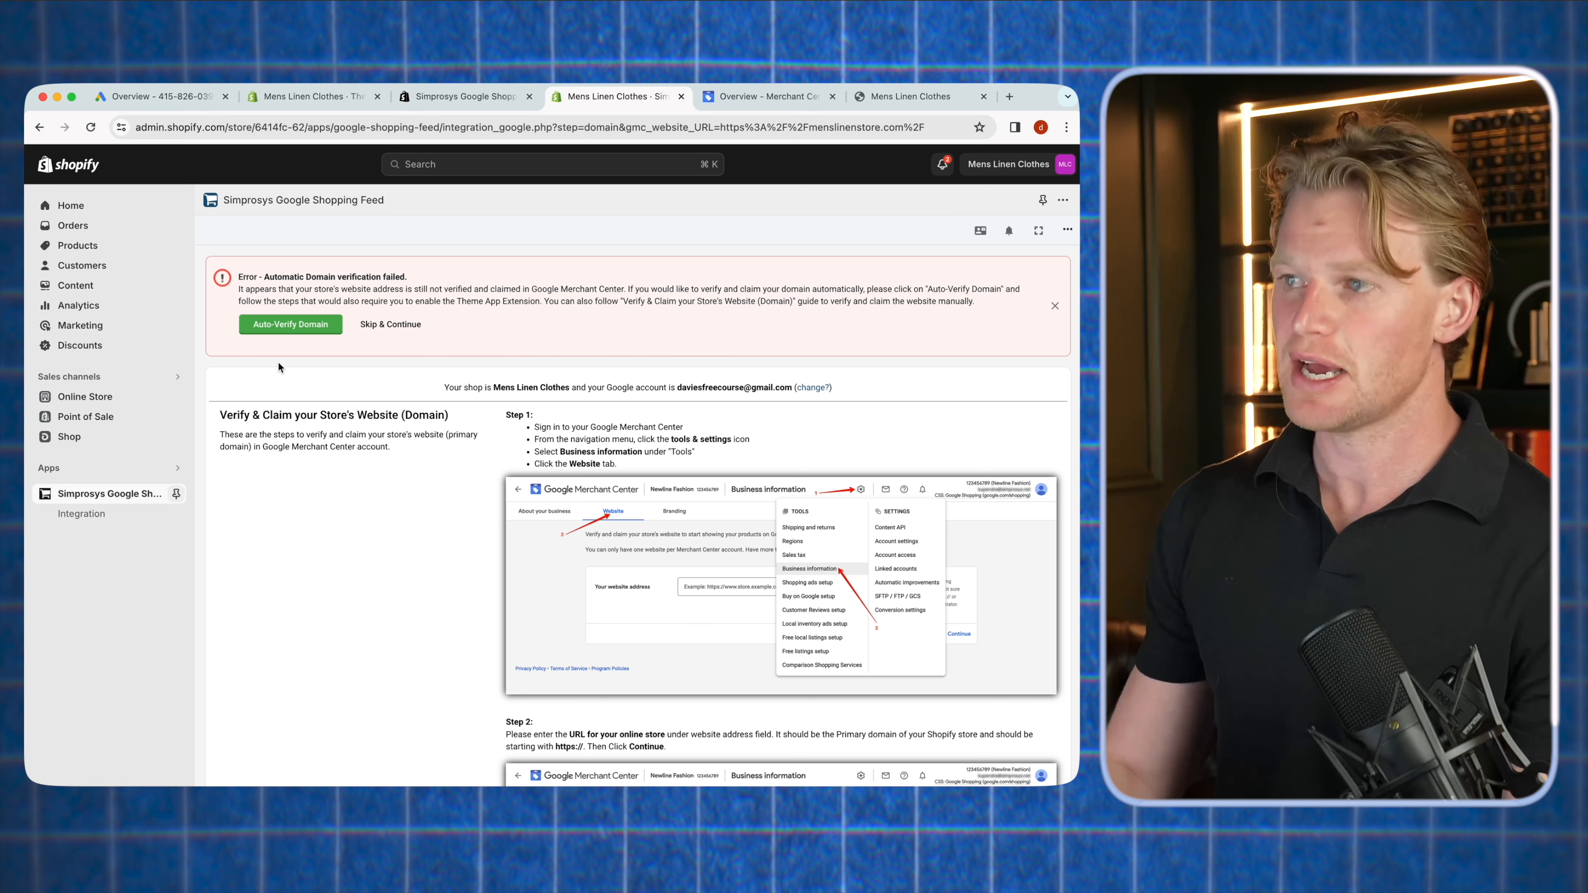
Auto-verify the store domain by enabling and saving the Simprosys Tracking Tags and Scripts app embed, then continue to the shipping rates
left_click(302, 326)
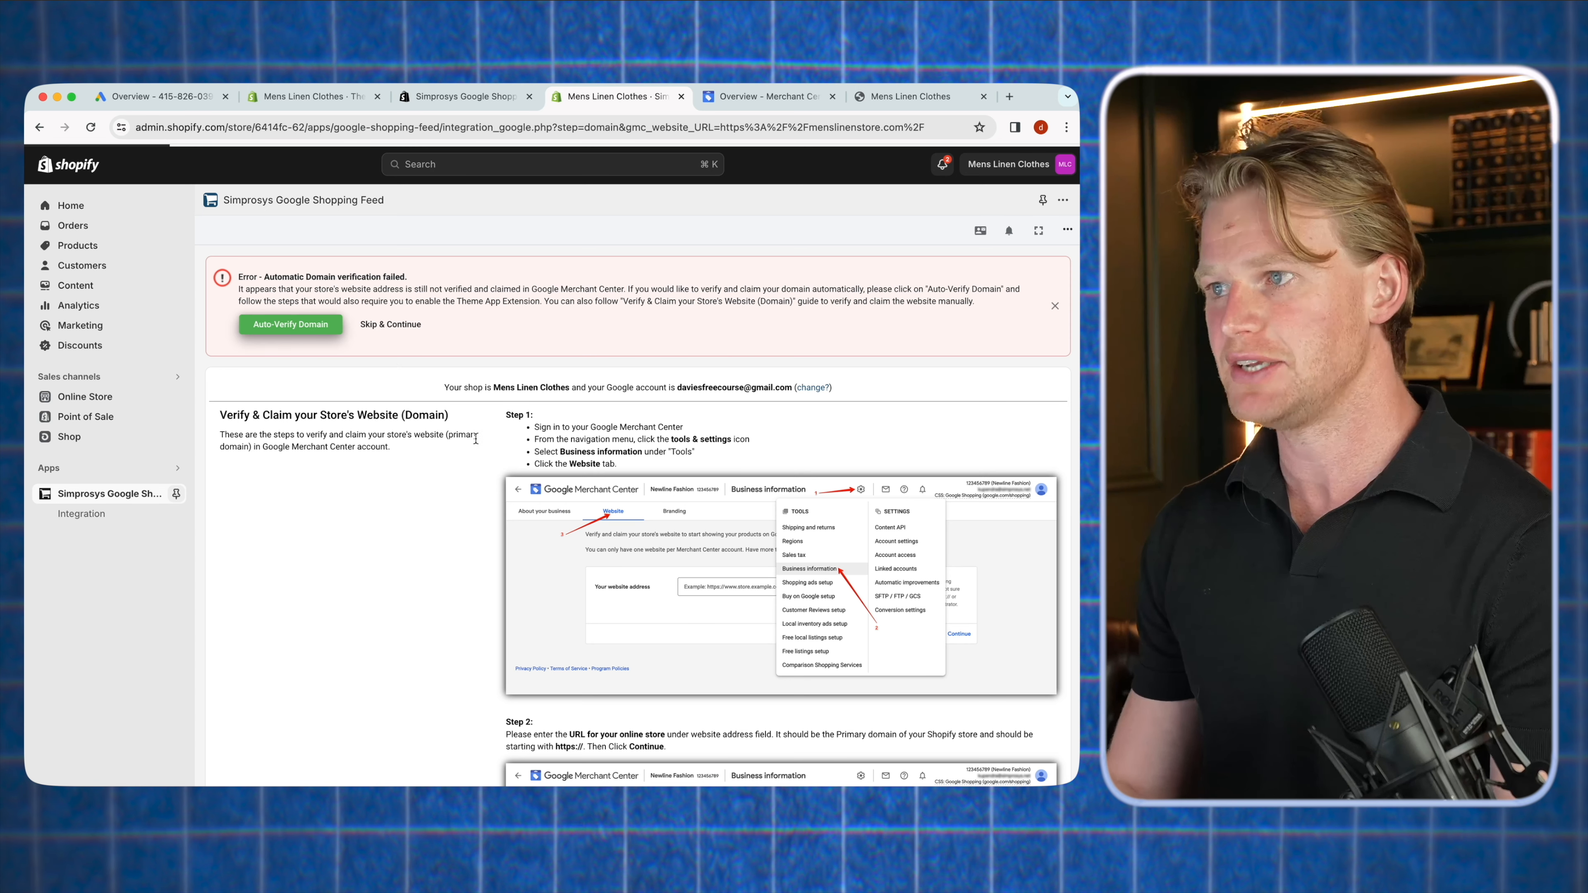
left_click(331, 535)
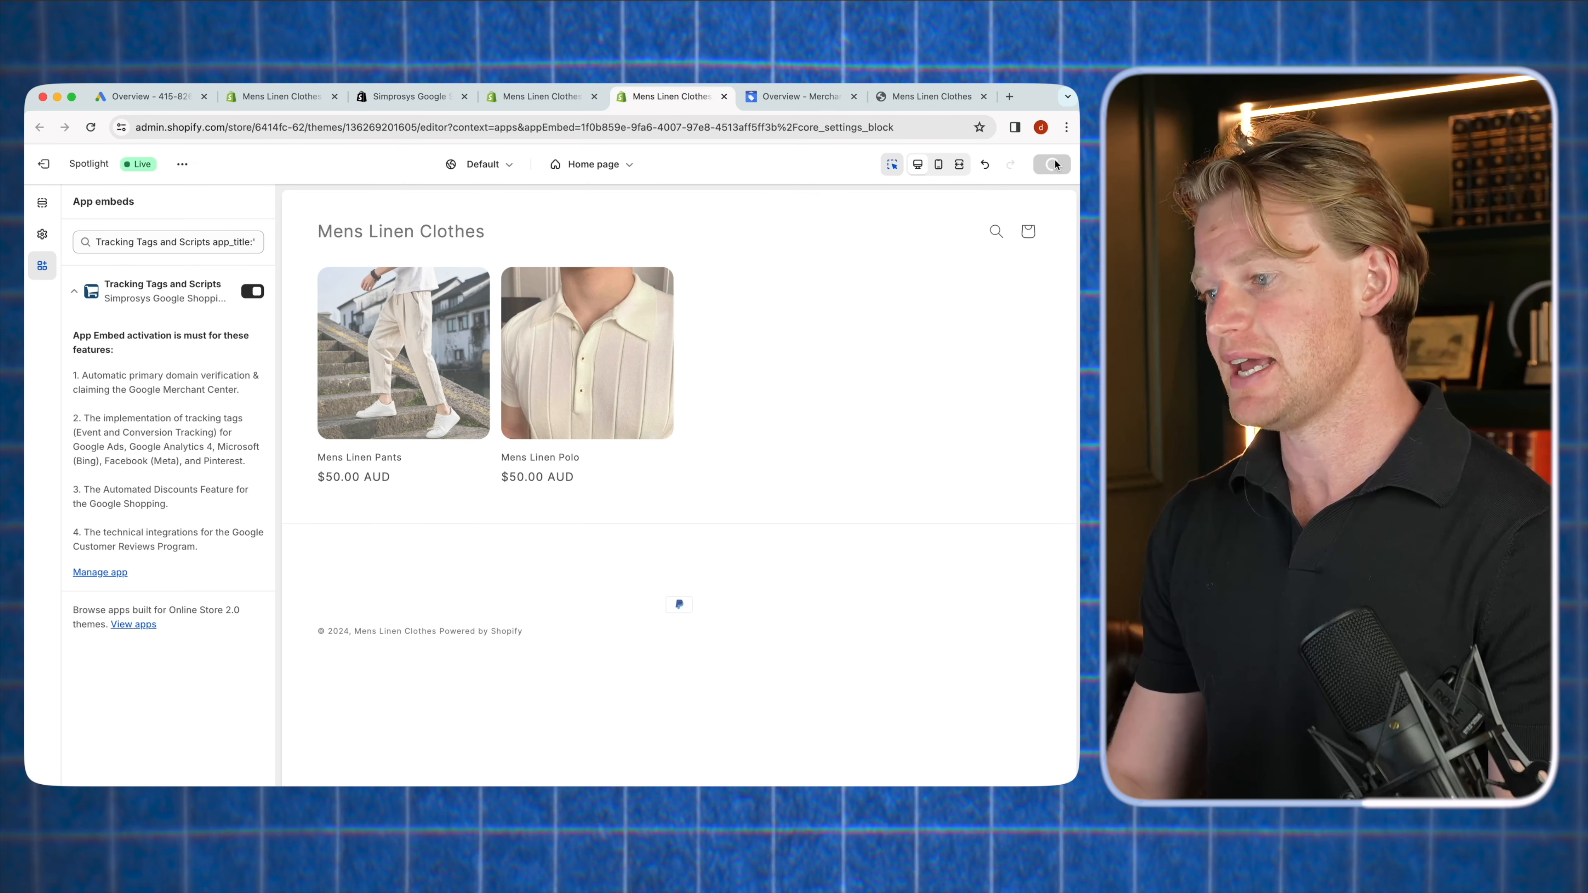
left_click(537, 97)
left_click(1014, 643)
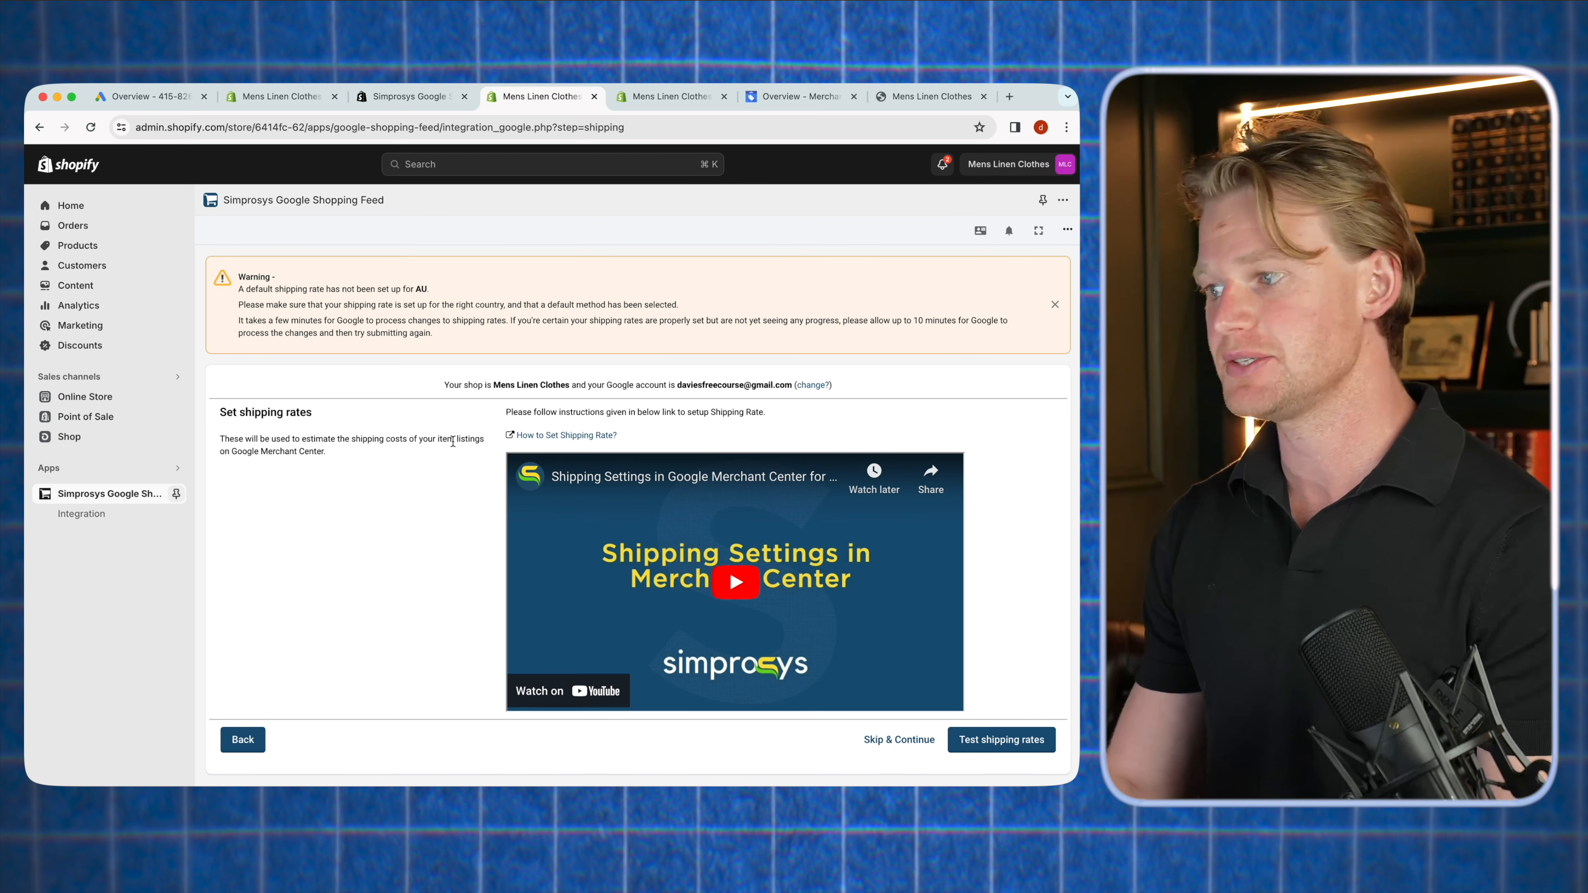
Start adding shipping information in Google Merchant Center and open the settings for countries where products are shown
left_click(801, 97)
left_click(114, 368)
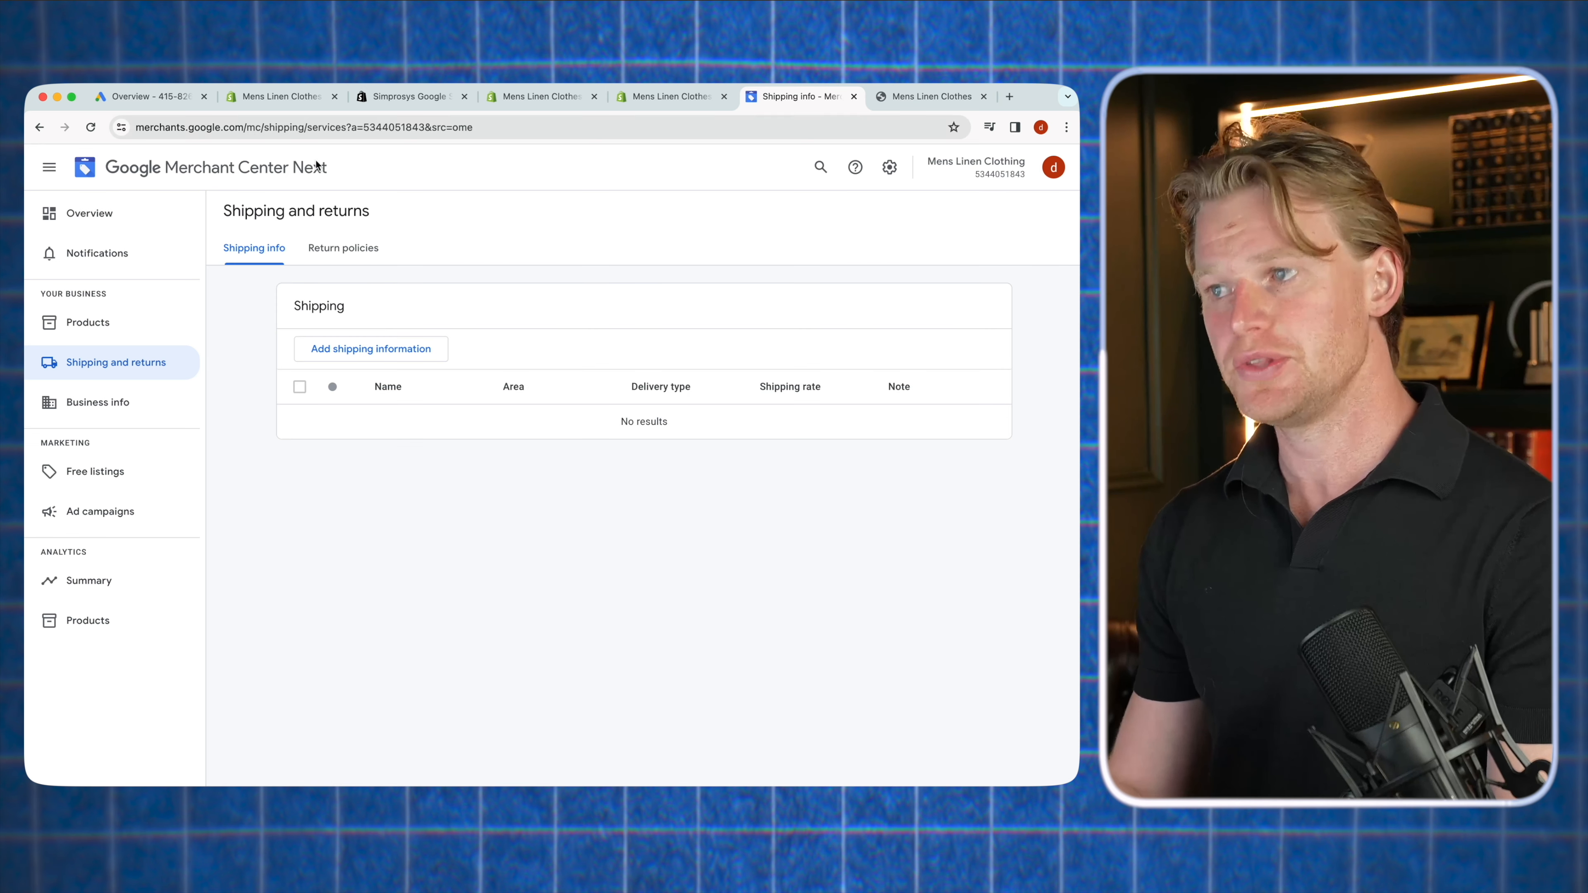
left_click(370, 350)
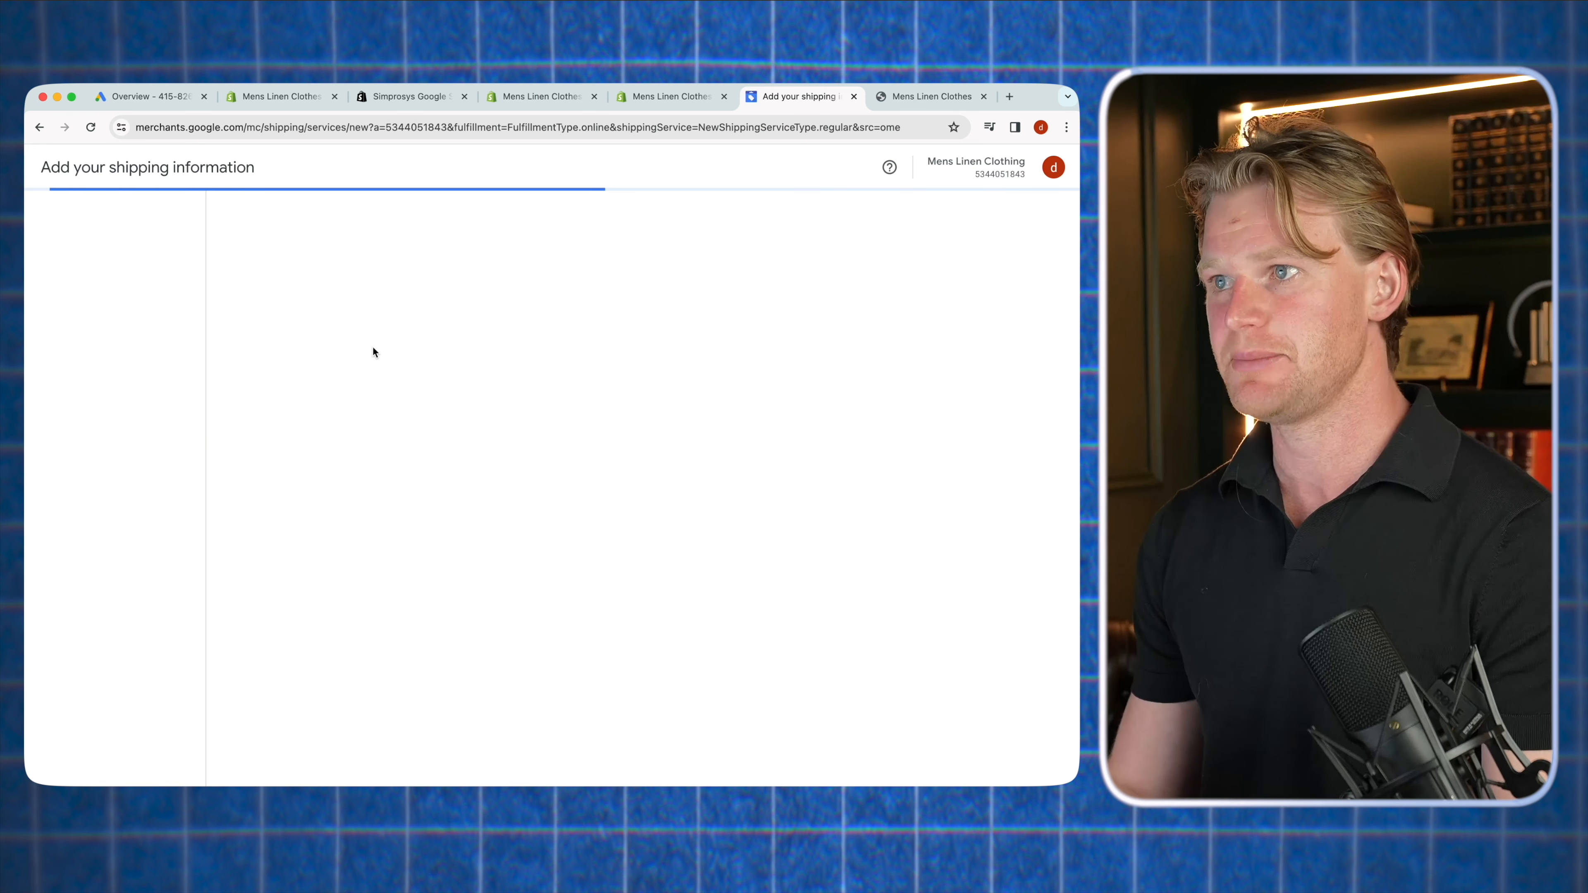
left_click(477, 434)
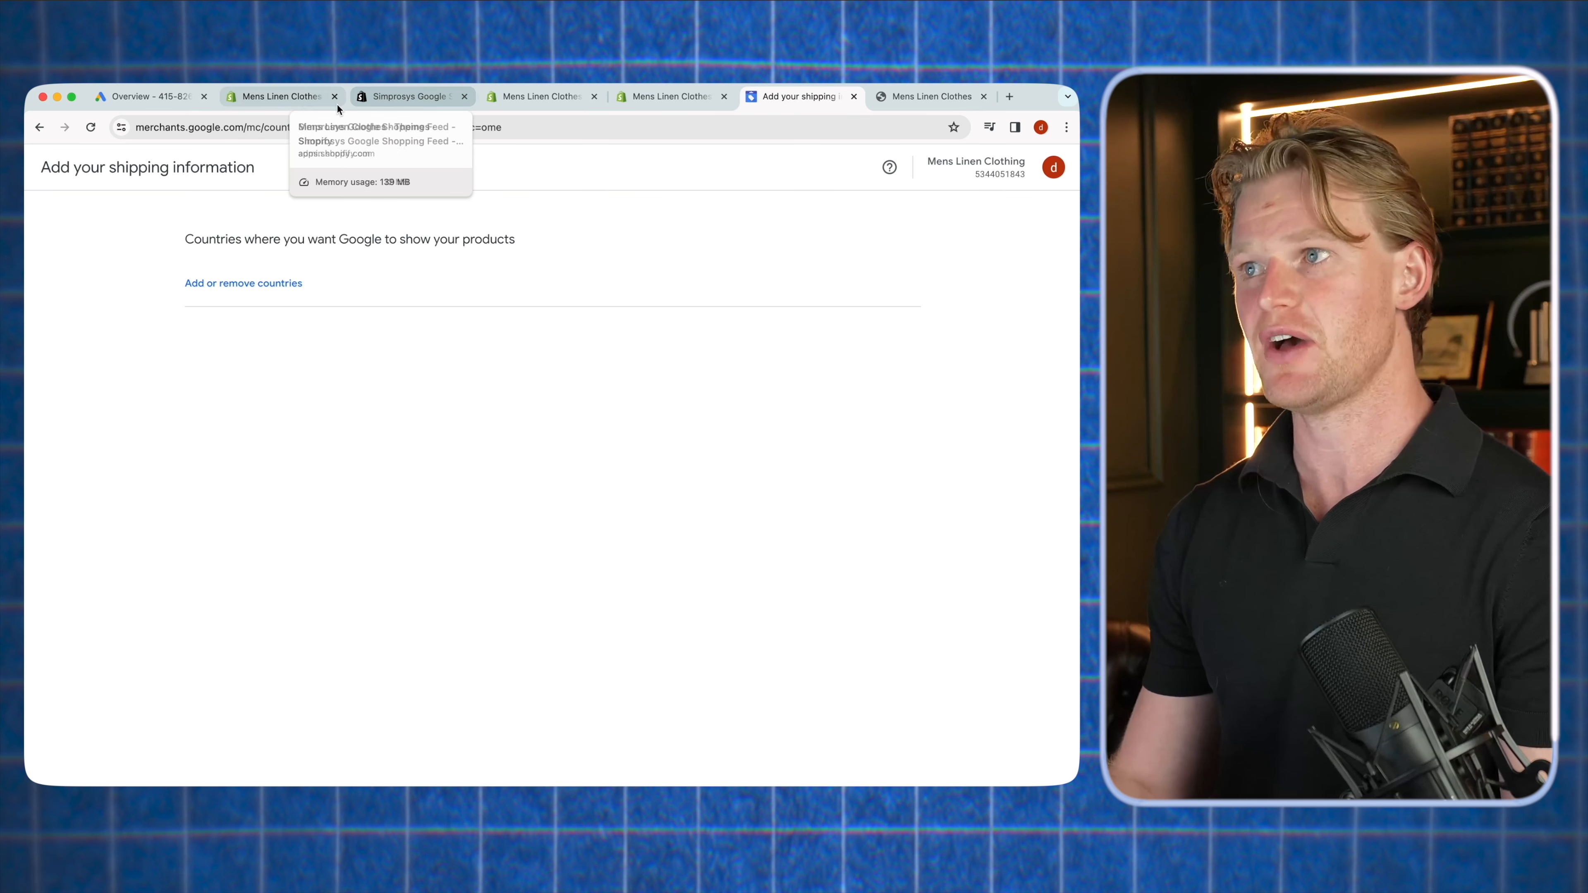
Return to the Simprosys integration in Shopify and proceed to its Quick Sync settings
left_click(542, 95)
scroll(786, 605, "down", 1)
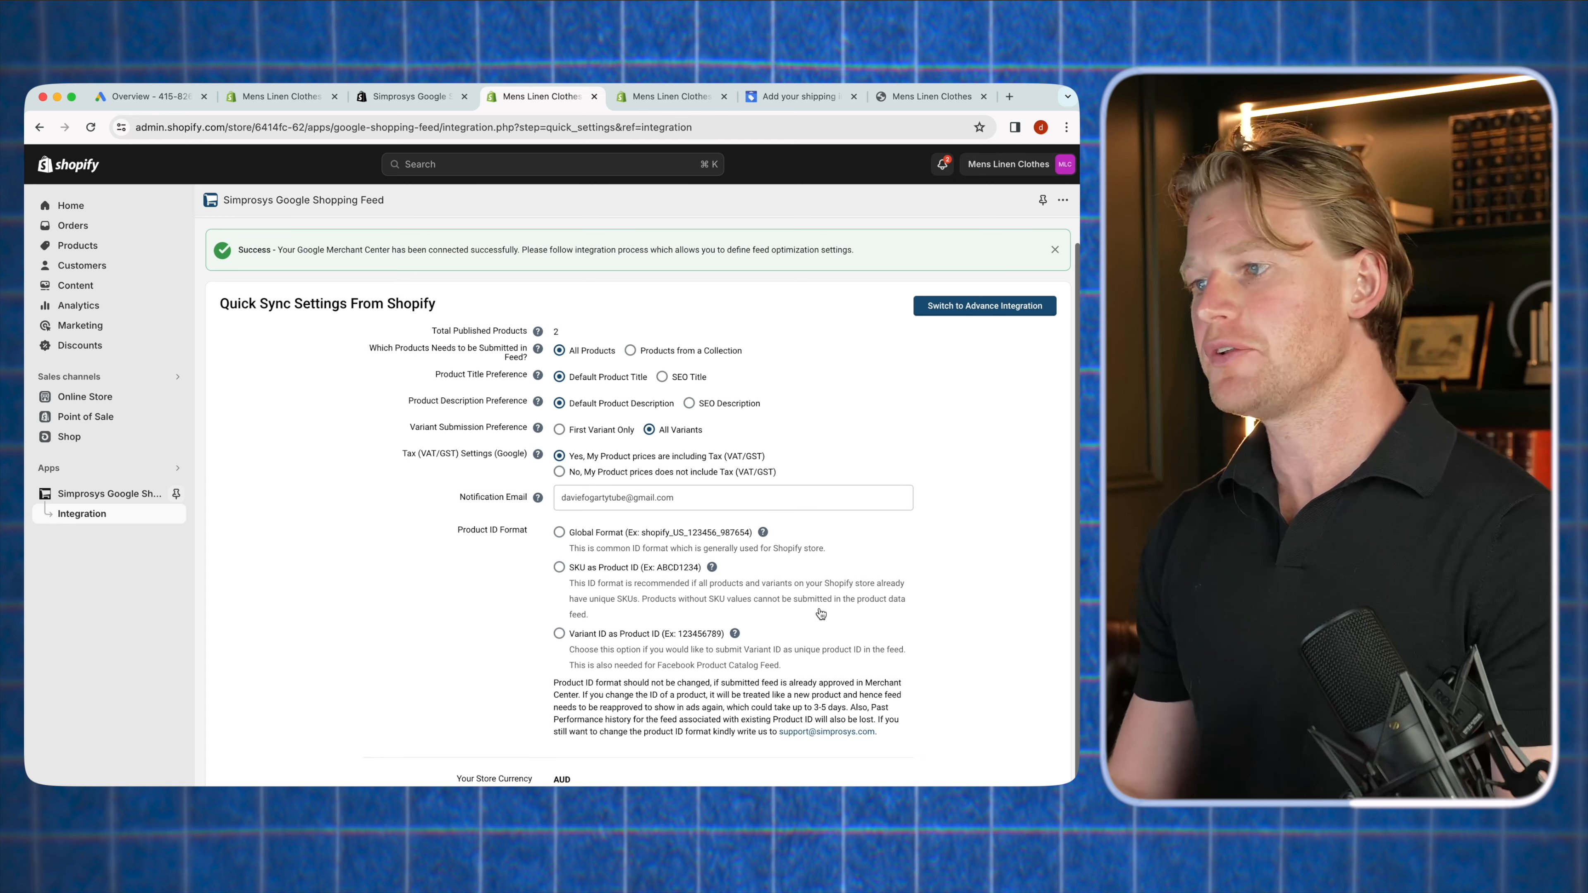